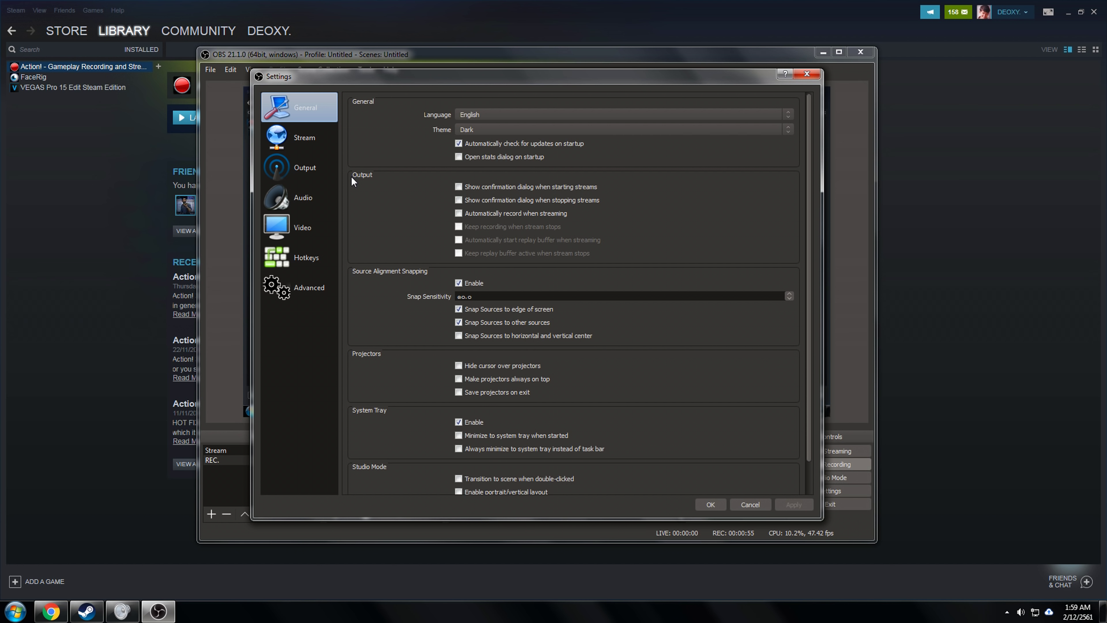
- Review the General and Stream pages of the OBS settings
left_click(301, 132)
left_click(308, 109)
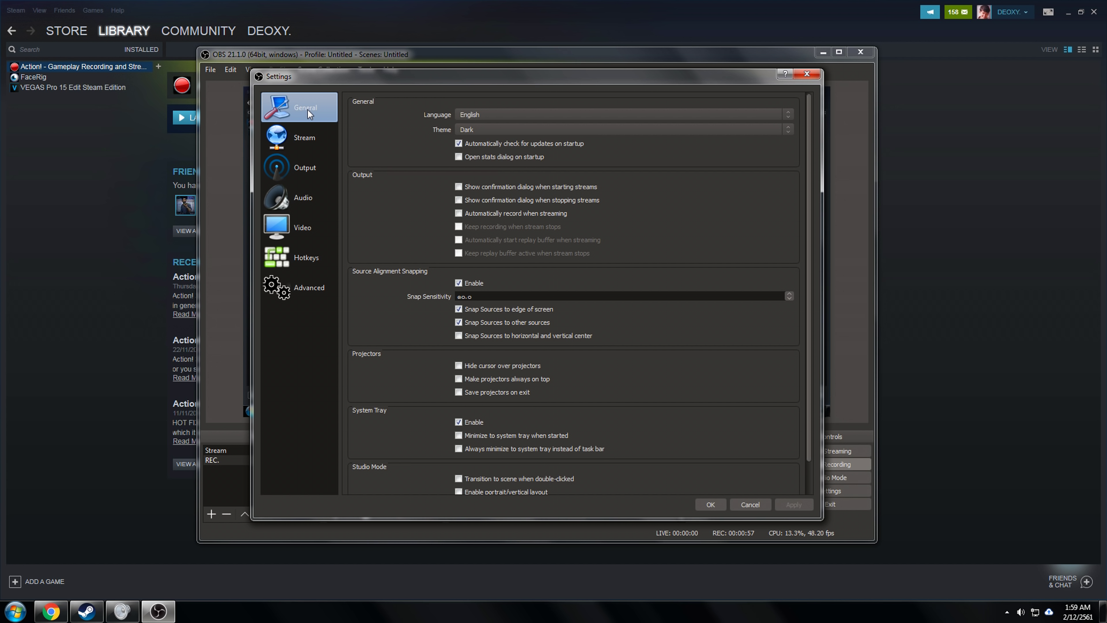
scroll(486, 263, "down", 2)
scroll(366, 218, "up", 2)
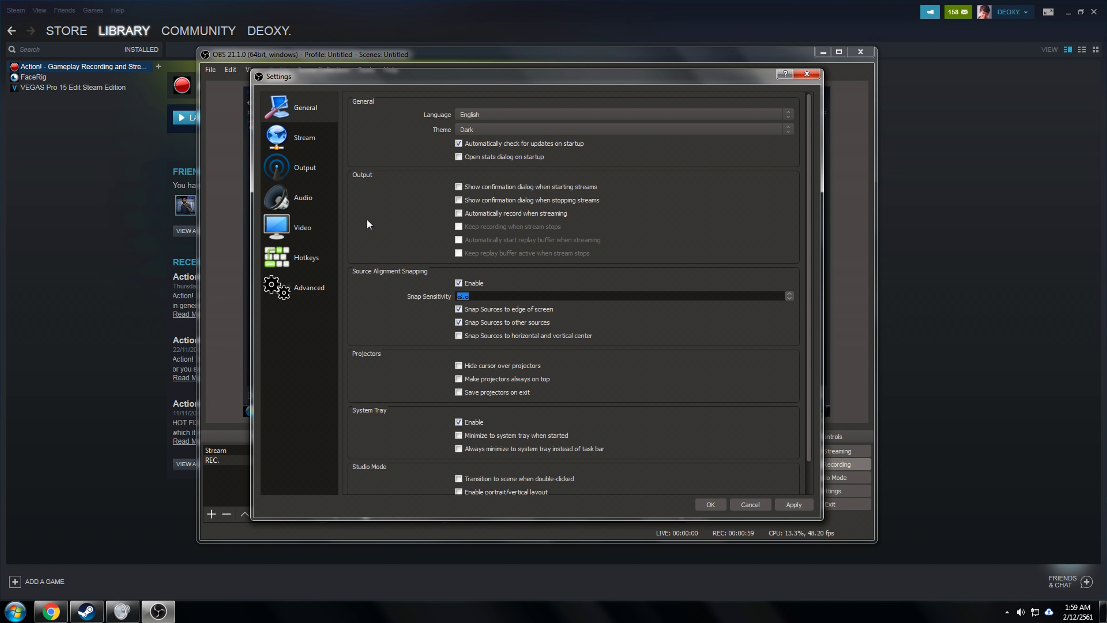
left_click(304, 137)
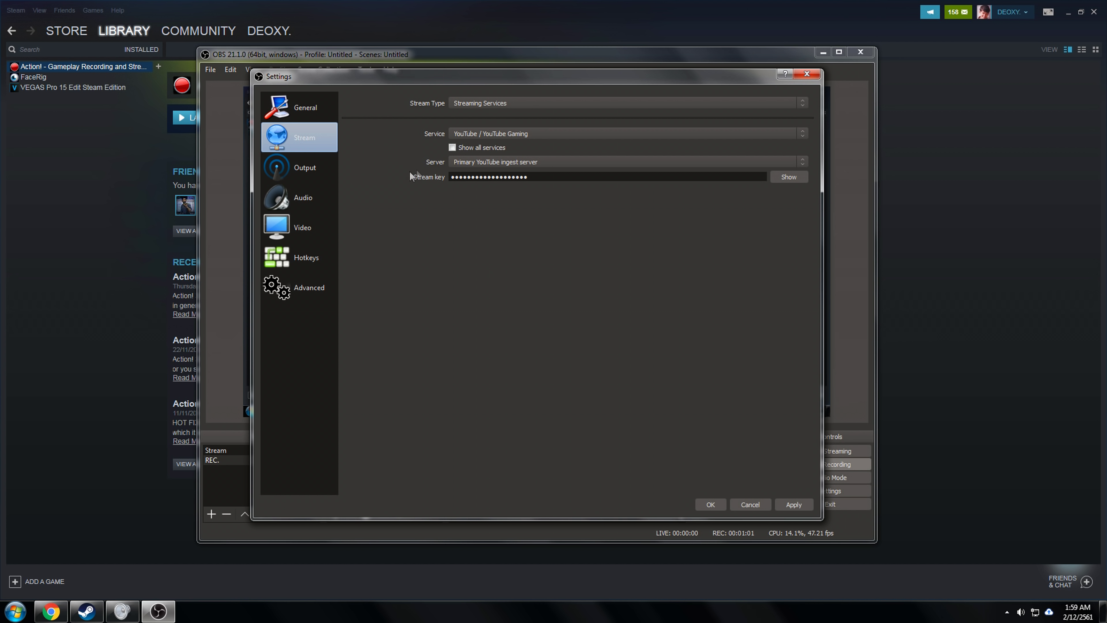
- Review the Output settings for streaming, recording, audio and the replay buffer
left_click(332, 169)
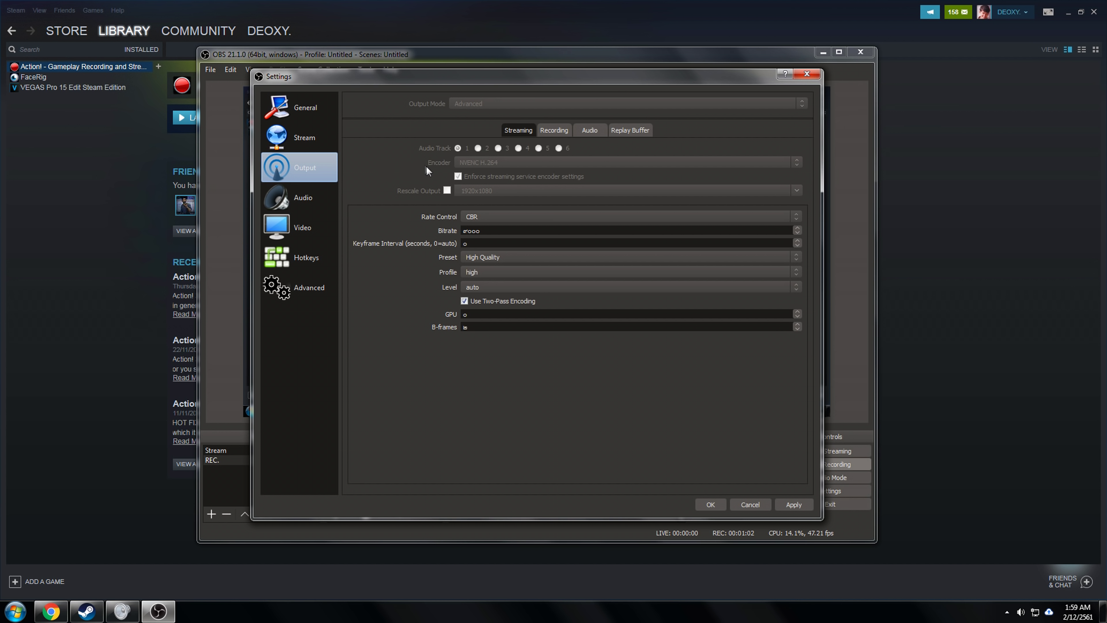
left_click(561, 129)
left_click(598, 133)
left_click(621, 129)
left_click(582, 131)
left_click(554, 131)
left_click(589, 130)
left_click(563, 130)
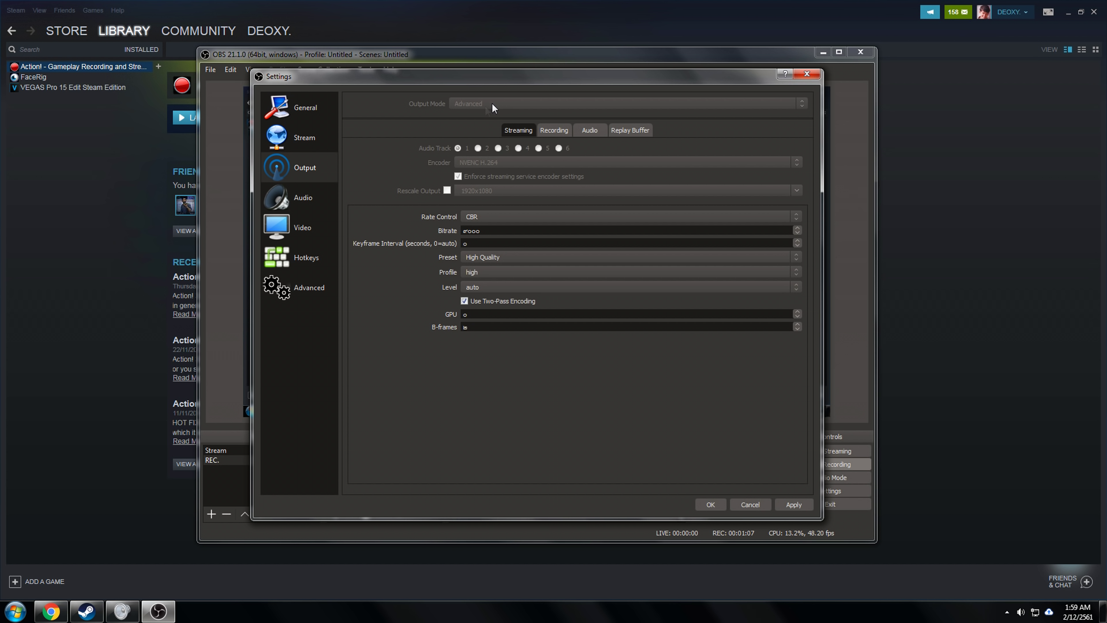
- Review the Audio, Video and Advanced pages of the settings
left_click(300, 196)
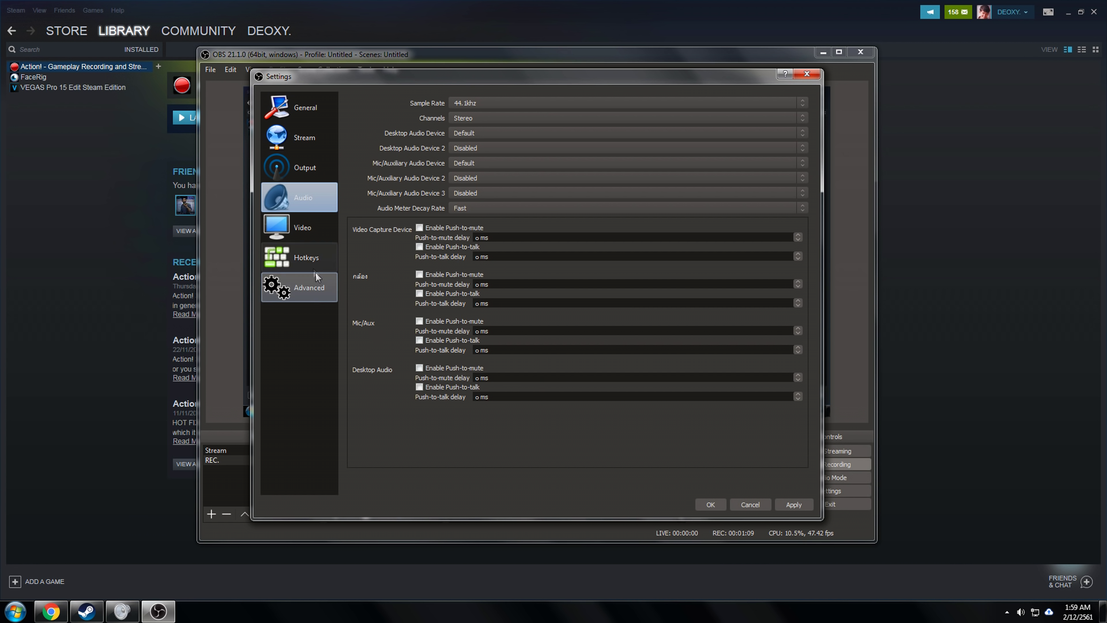
left_click(318, 227)
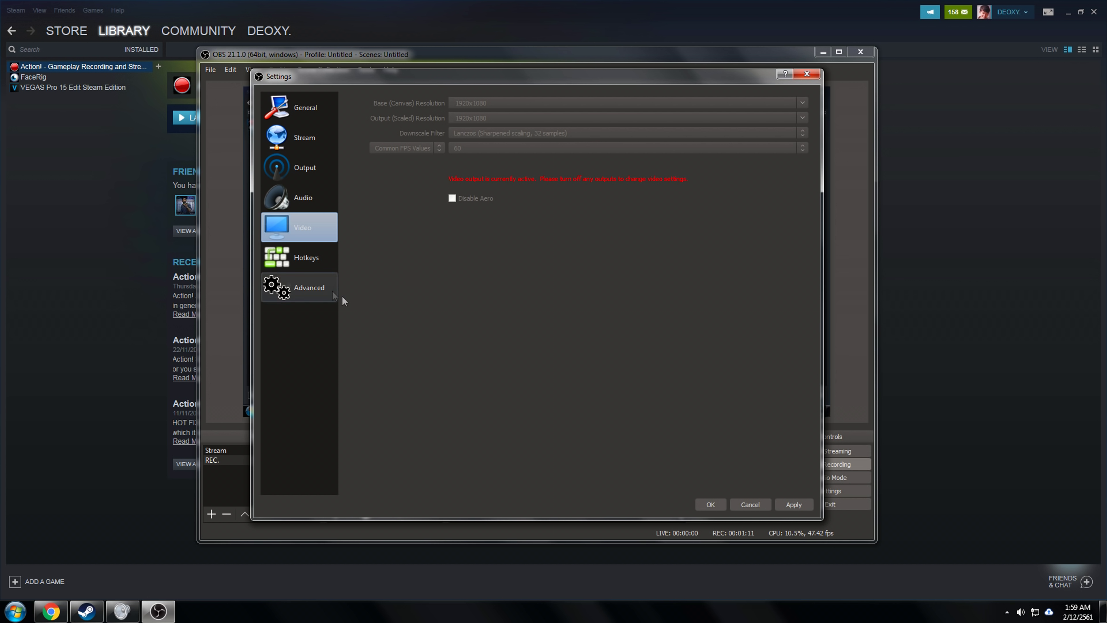
left_click(303, 286)
scroll(501, 345, "down", 1)
scroll(530, 368, "up", 1)
- Close the settings without saving the changes and minimize the OBS window
left_click(807, 75)
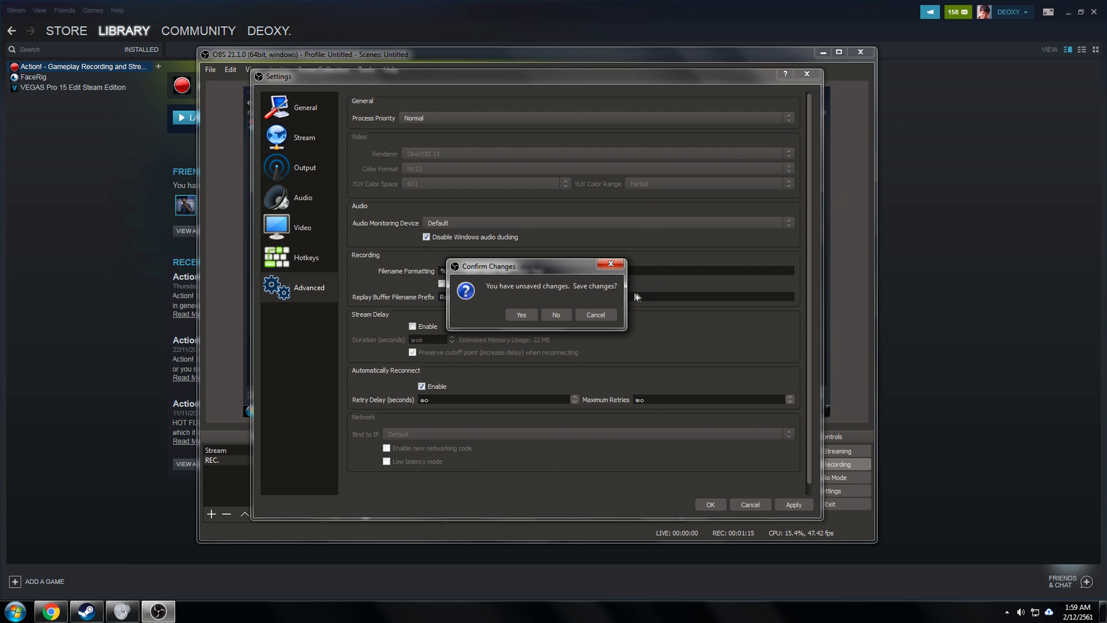
left_click(556, 315)
left_click(819, 53)
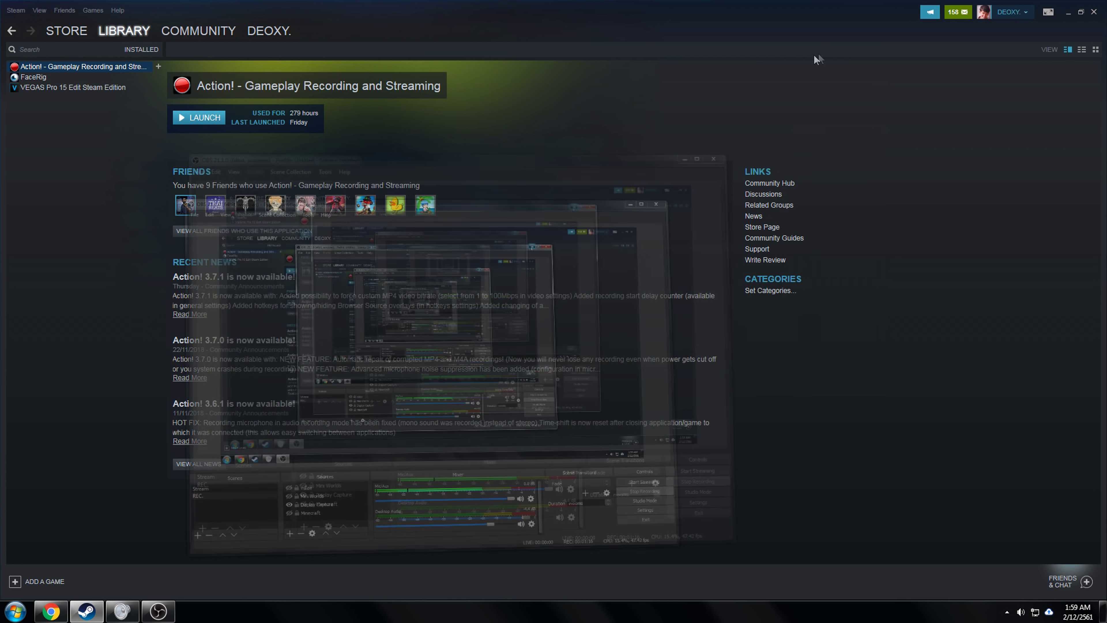
- View the VEGAS Pro 15 Edit page in the Steam library, and launch Action! - Gameplay Recording and Streaming
left_click(93, 88)
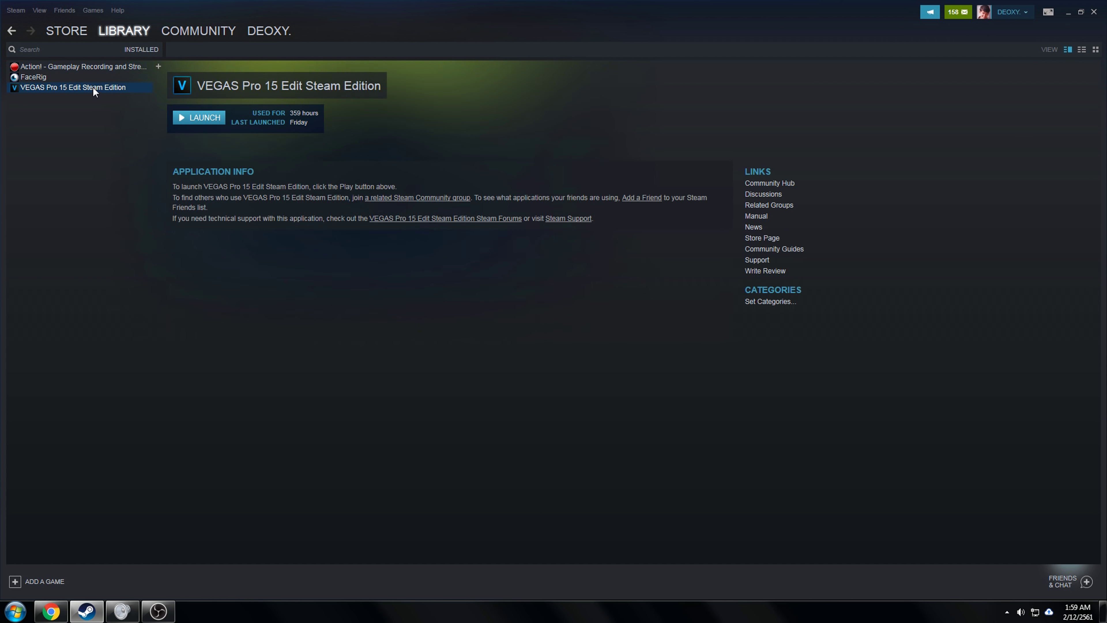
left_click(103, 88)
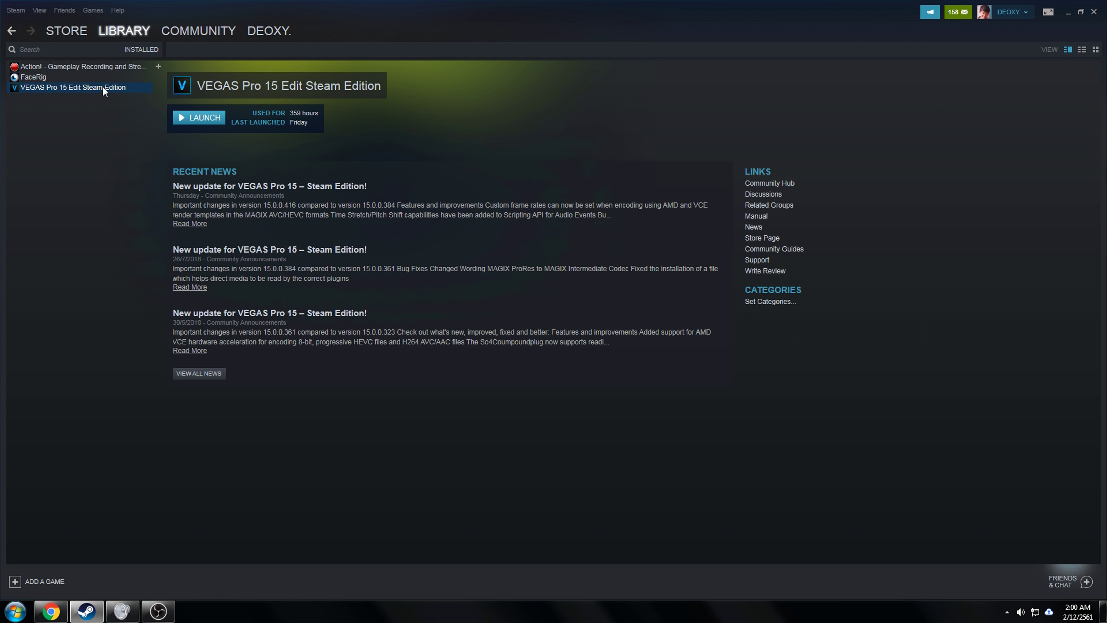
left_click(110, 67)
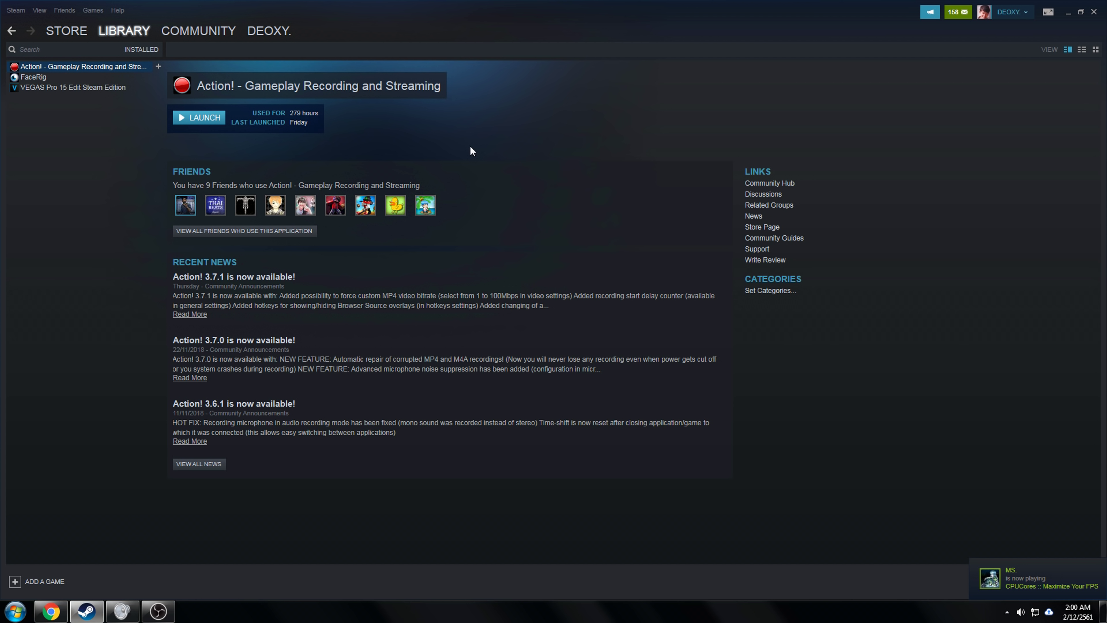
left_click(104, 86)
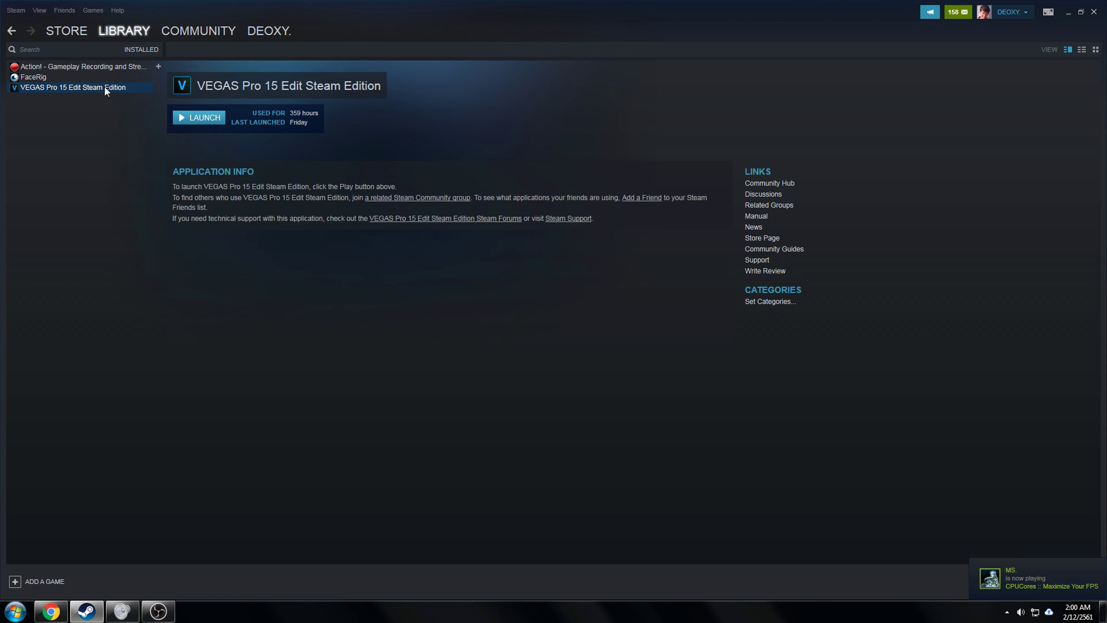
left_click(117, 70)
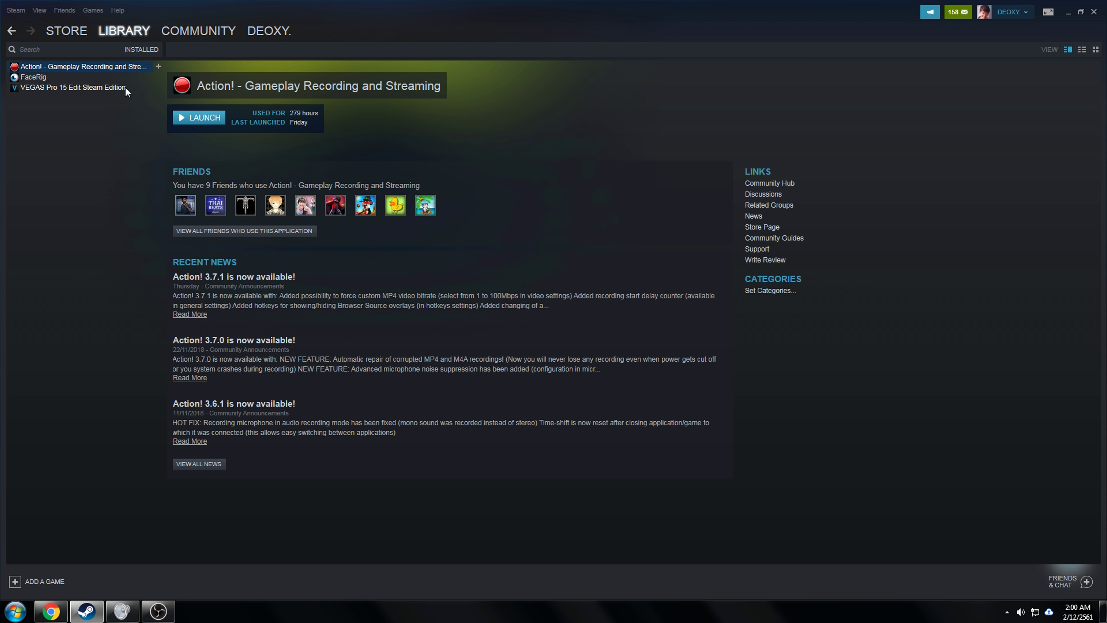
left_click(205, 118)
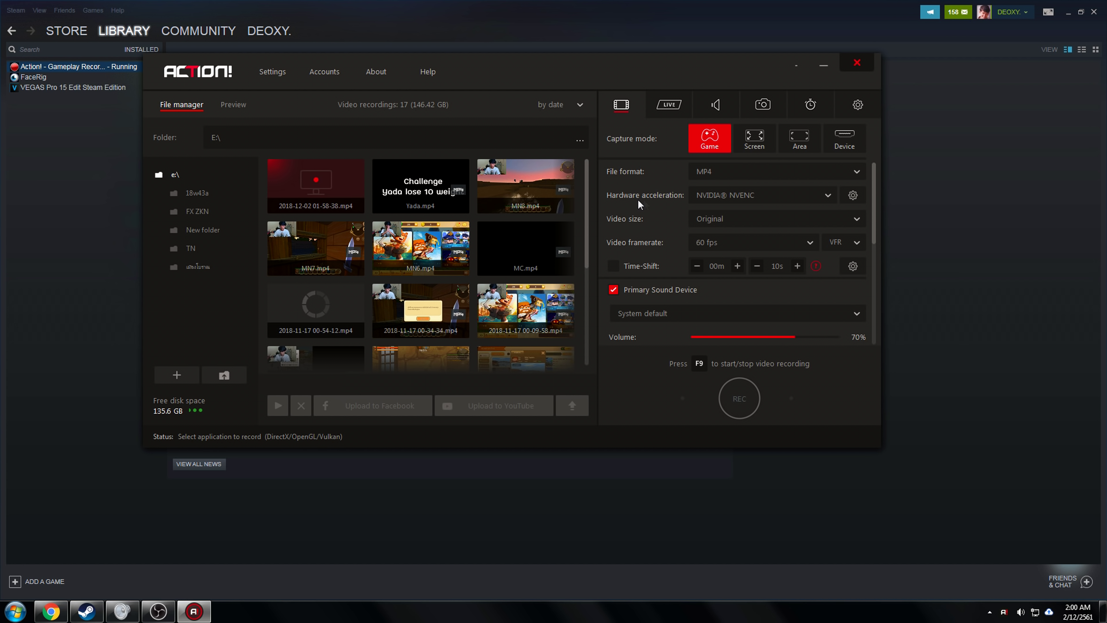
- Check the GPU used for NVIDIA NVENC hardware acceleration and the variable and constant frame rate options
left_click(852, 196)
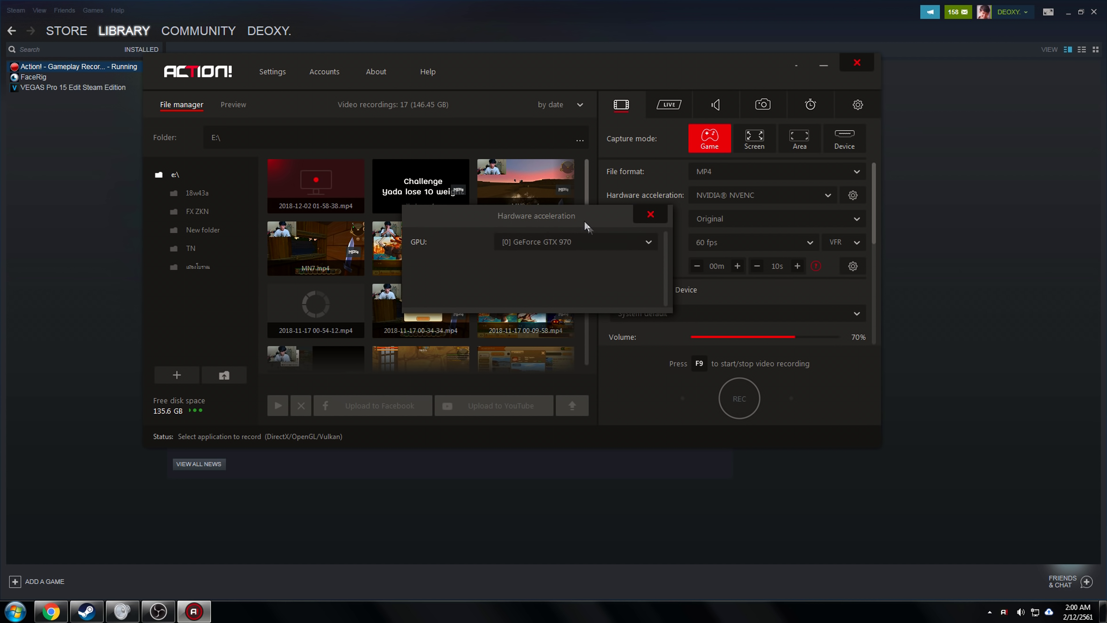
left_click(649, 215)
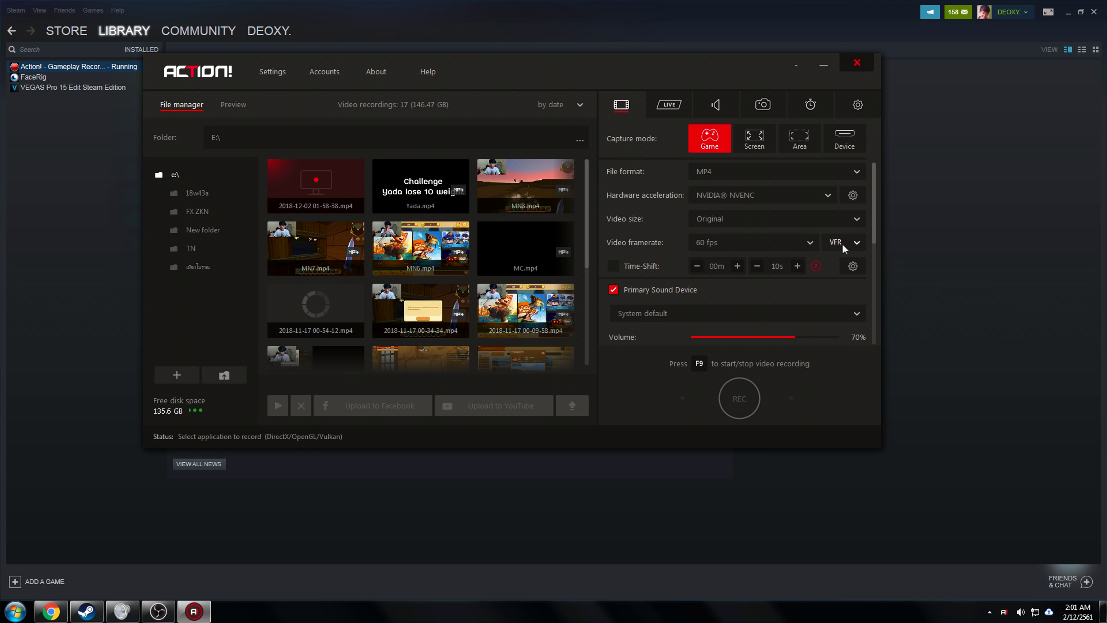
left_click(858, 245)
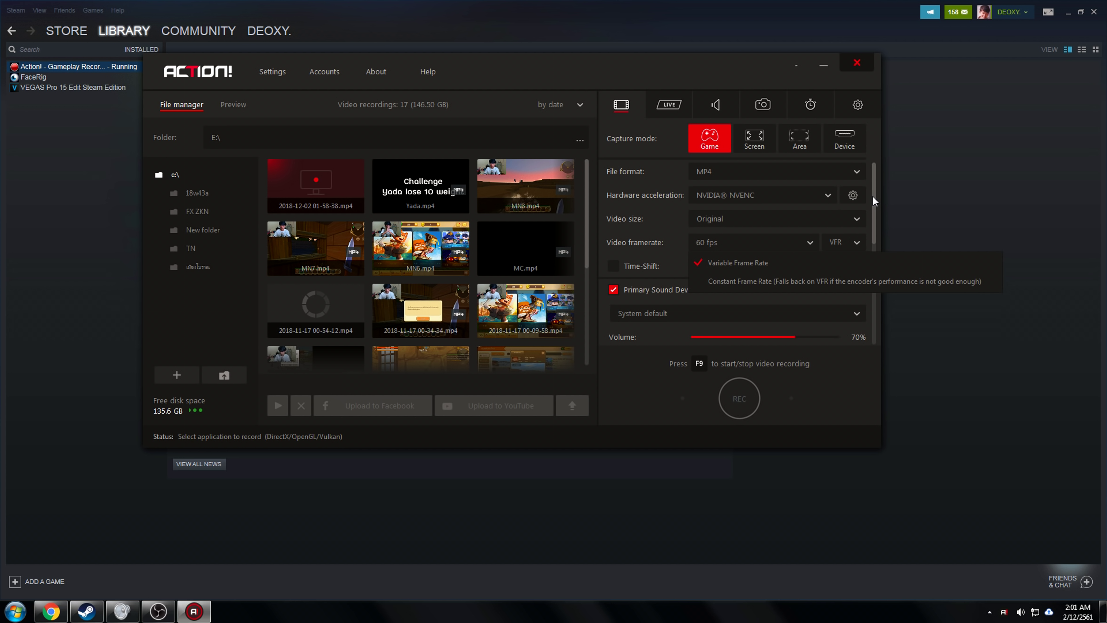
left_click(862, 253)
left_click(860, 247)
left_click(844, 246)
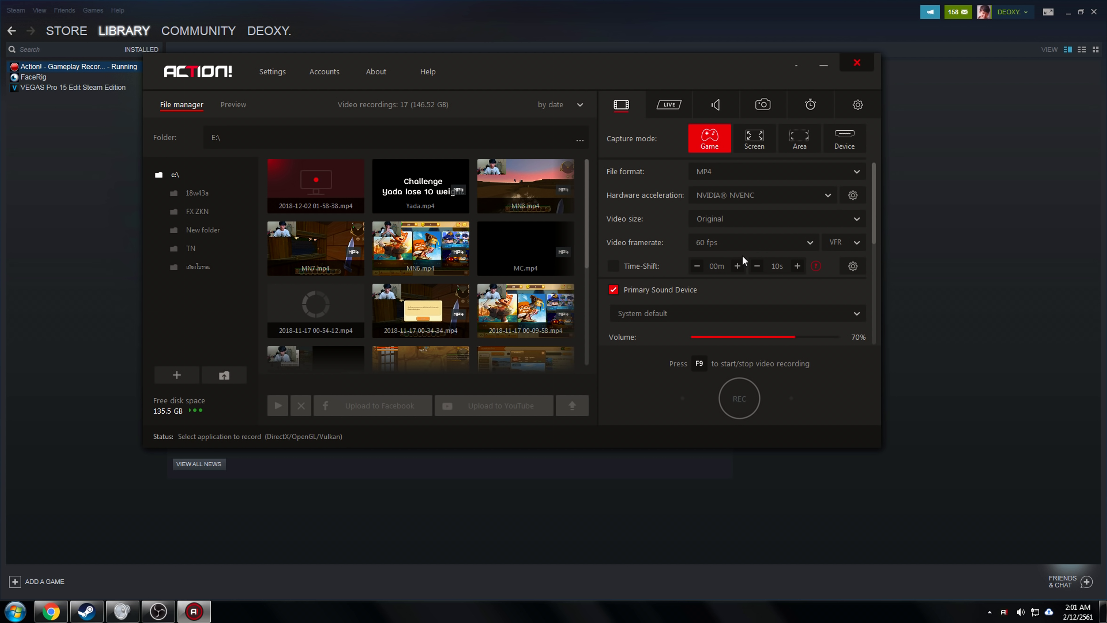
- Inspect the Time-Shift size and temporary folder settings, and close them unchanged
scroll(732, 268, "down", 1)
left_click(853, 257)
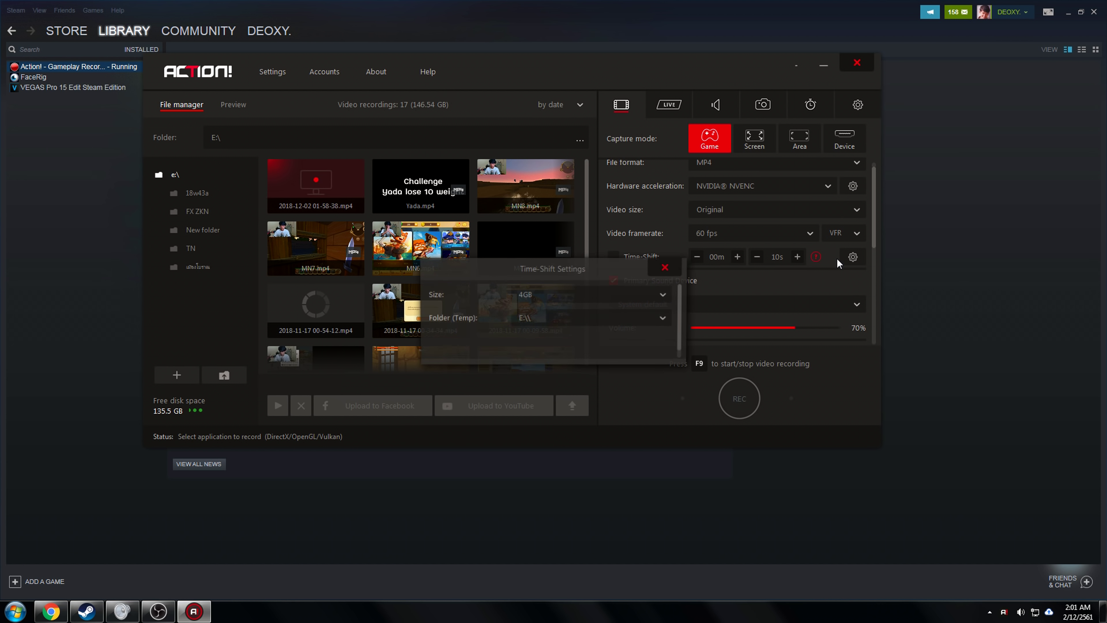
left_click(665, 269)
scroll(665, 269, "down", 2)
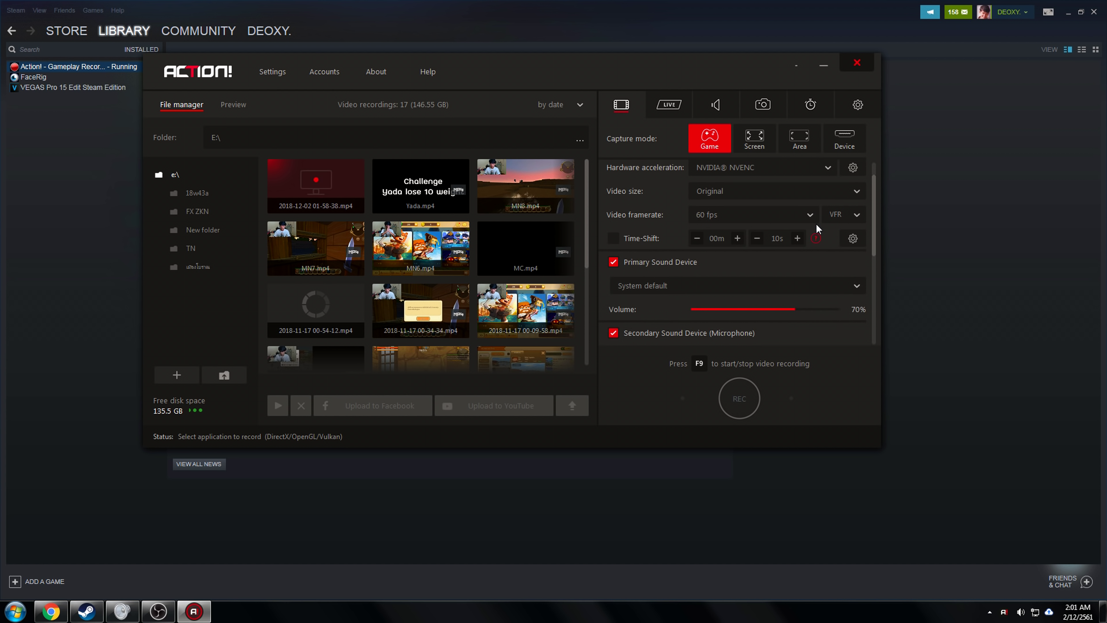
left_click(853, 239)
left_click(676, 268)
- Inspect the available primary sound devices and the volume setting, keeping System default
scroll(794, 244, "down", 1)
left_click(659, 272)
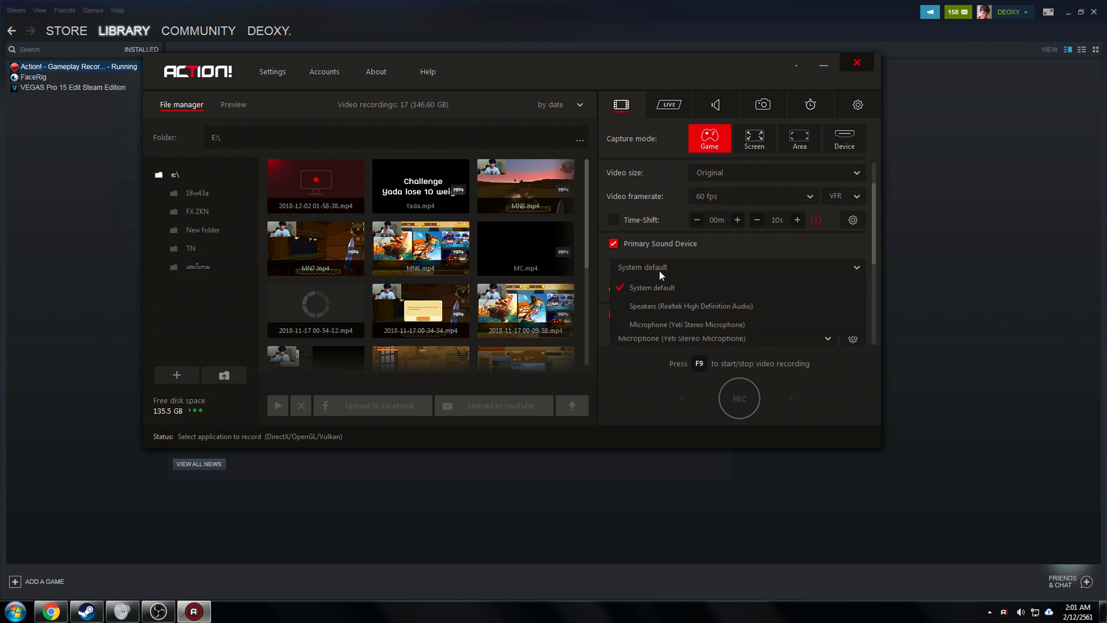
left_click(846, 246)
scroll(824, 247, "down", 1)
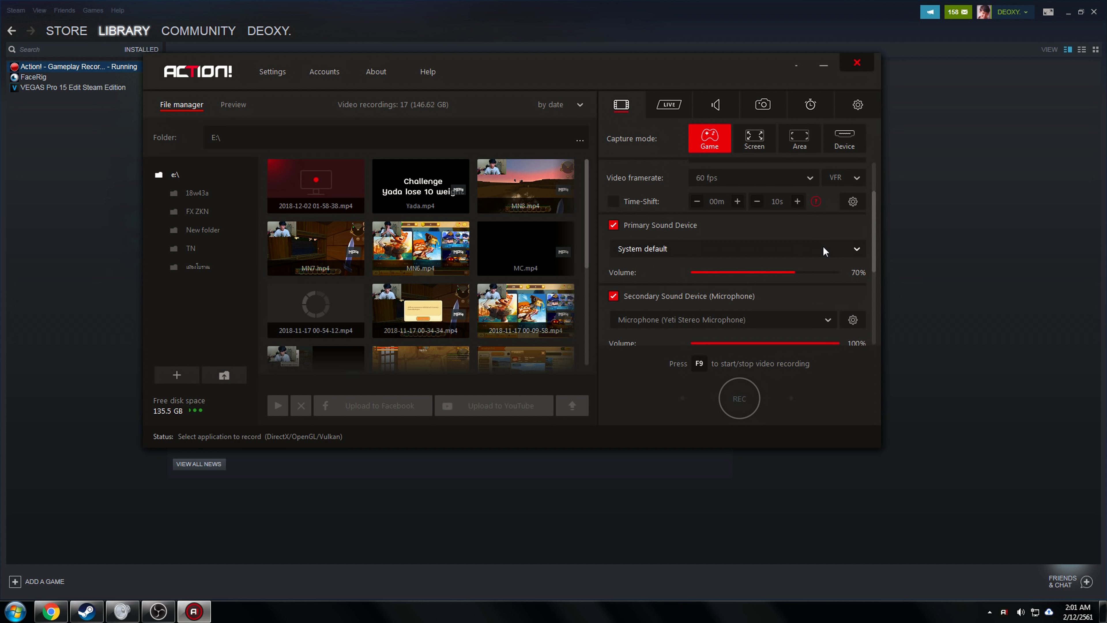
left_click(779, 248)
left_click(846, 273)
- Examine the microphone, separate audio file, webcam, overlay graphics and duration options for video recording
scroll(846, 272, "down", 2)
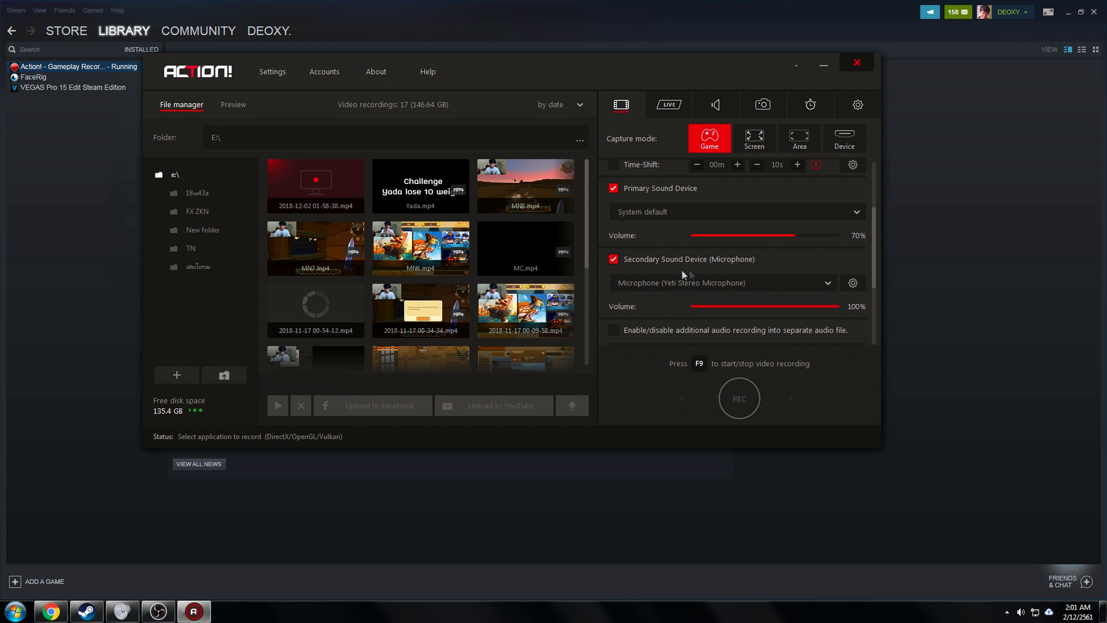
scroll(756, 256, "down", 1)
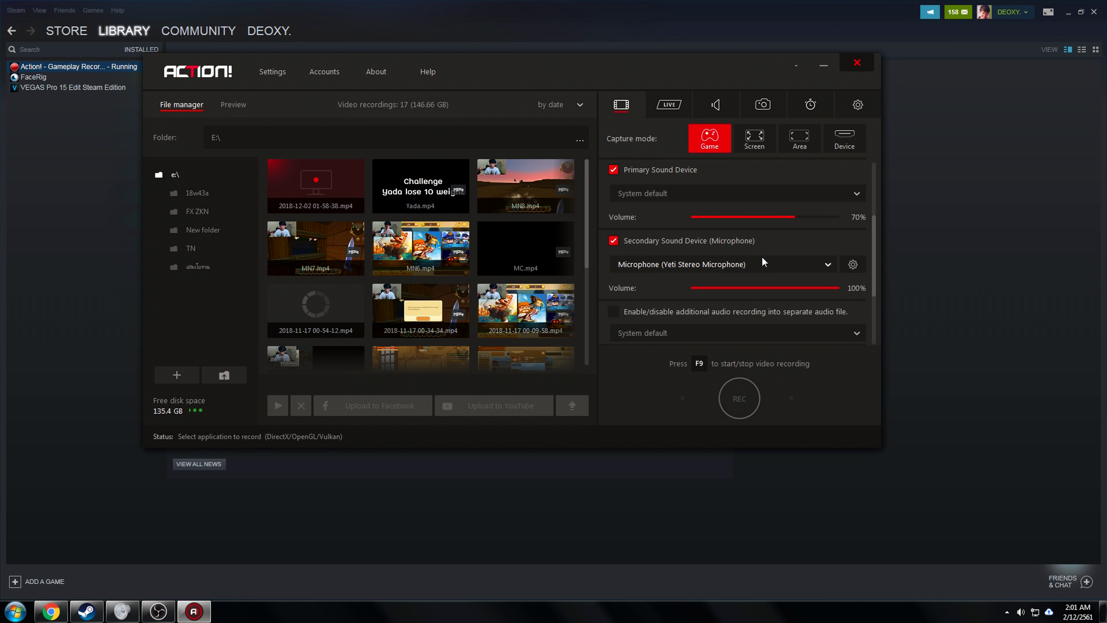
scroll(757, 301, "down", 2)
scroll(758, 306, "down", 1)
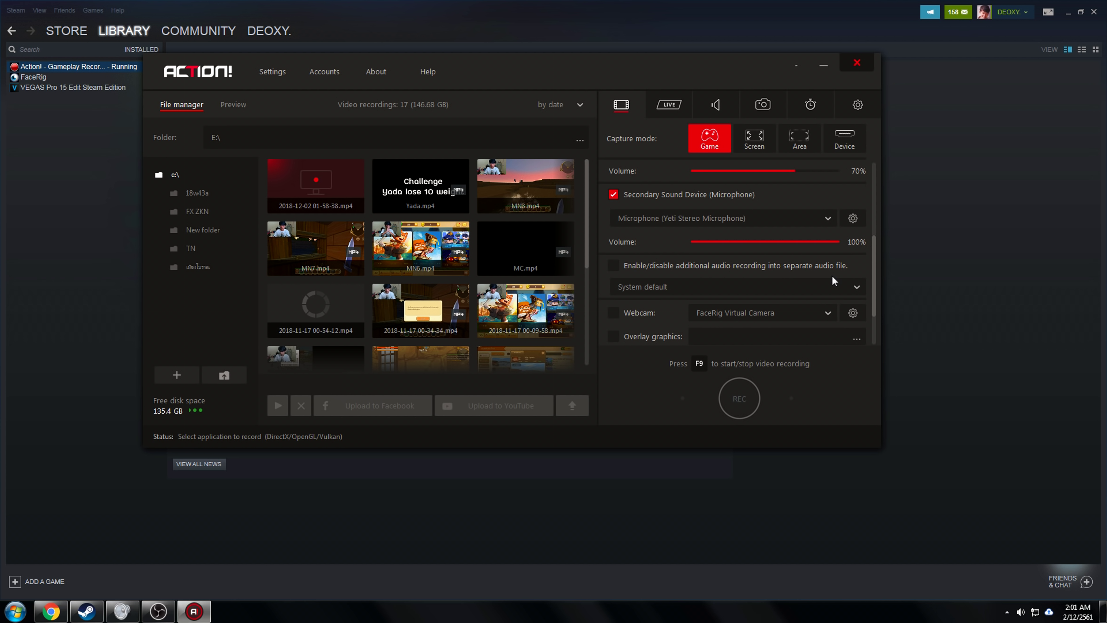
left_click(650, 290)
left_click(662, 287)
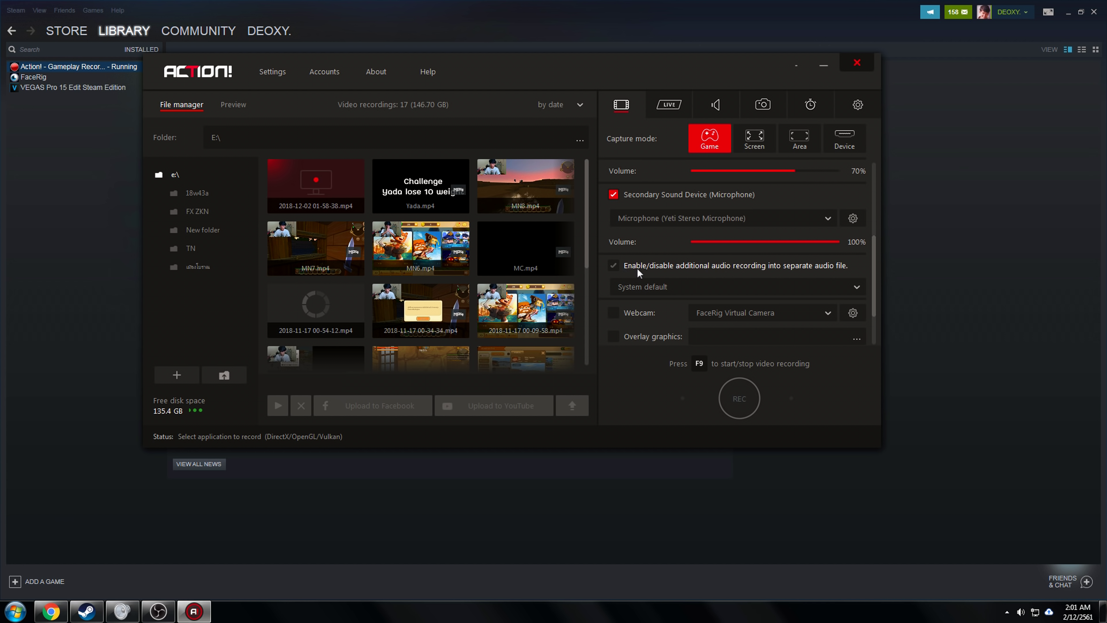
scroll(698, 271, "down", 2)
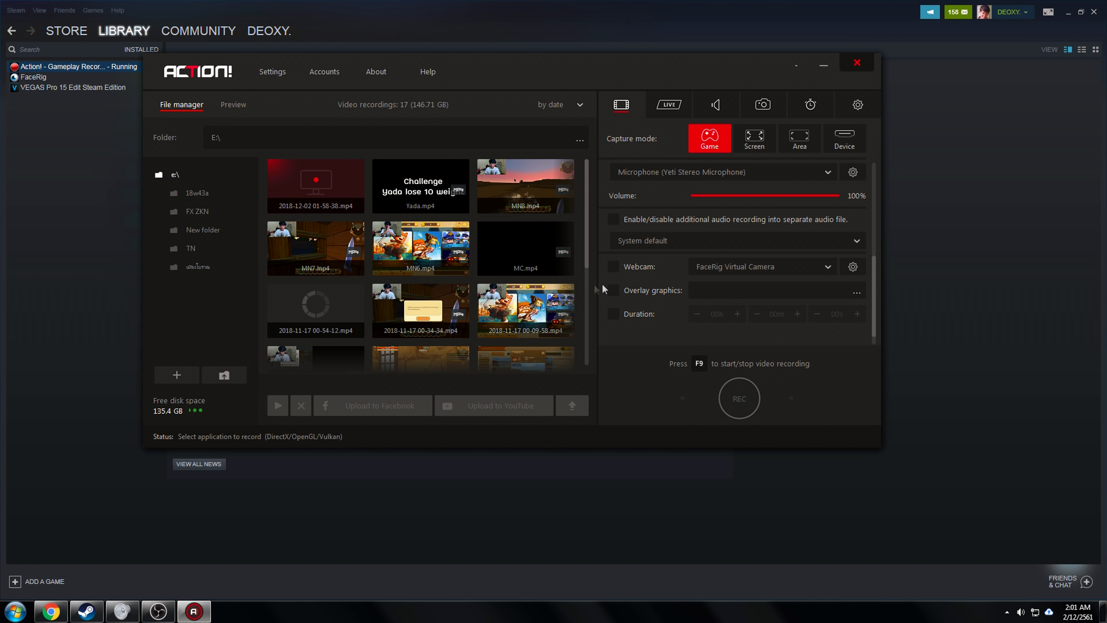
- Compare the Screen and Game capture modes, ending on Game, and look over the recording options
scroll(685, 276, "up", 8)
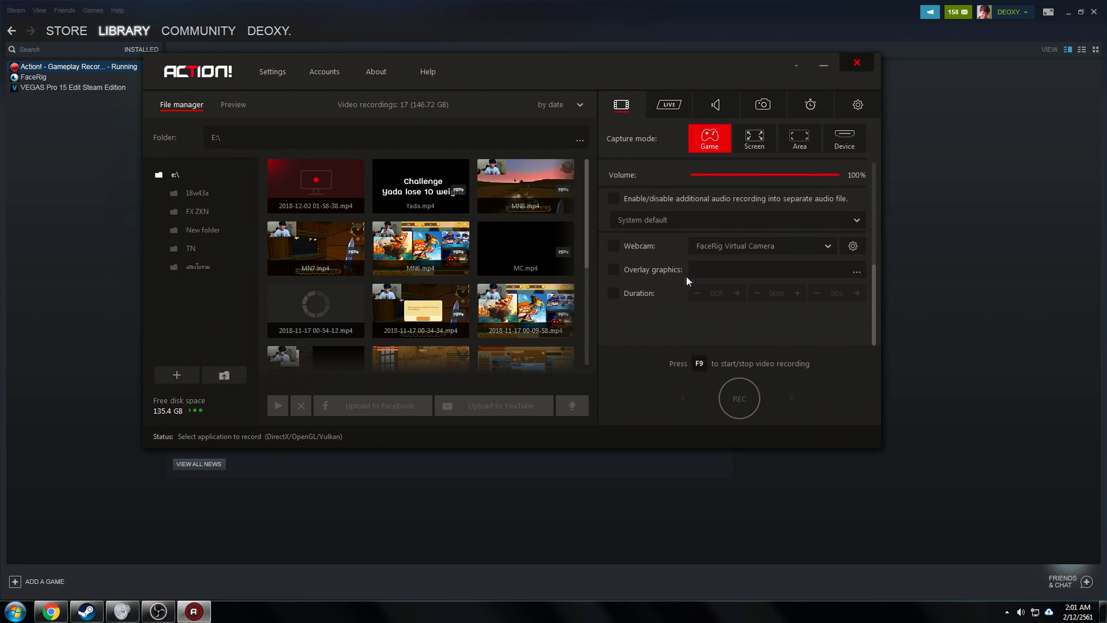
left_click(751, 149)
left_click(721, 150)
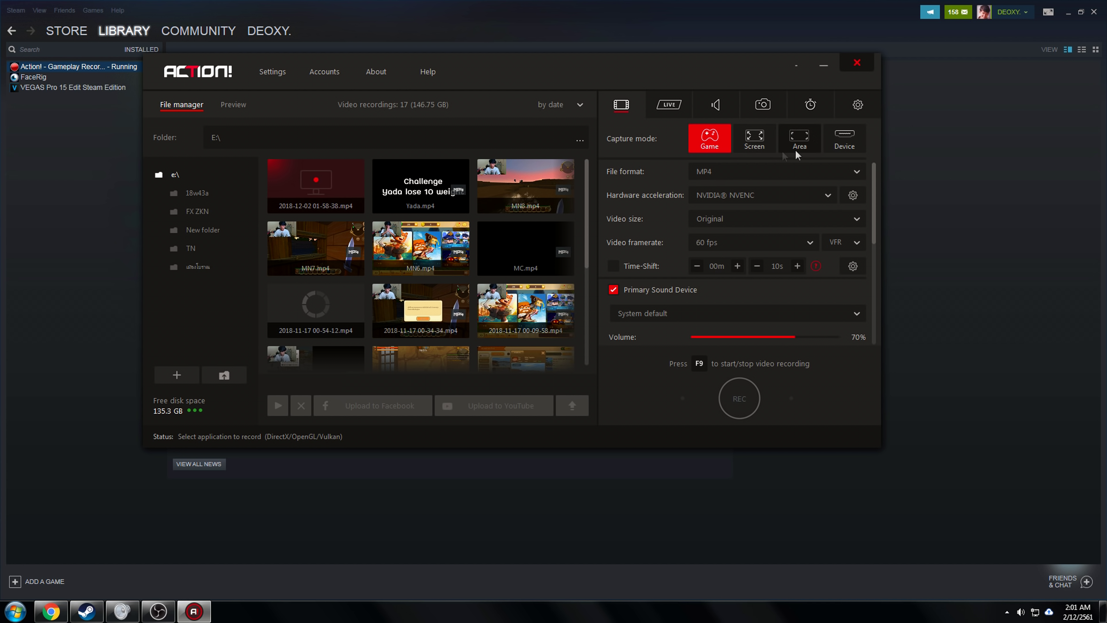
scroll(750, 298, "down", 3)
scroll(749, 298, "up", 3)
- Look through the live streaming, audio recording, screenshot and benchmark modes of Action!
left_click(669, 104)
left_click(621, 107)
left_click(716, 105)
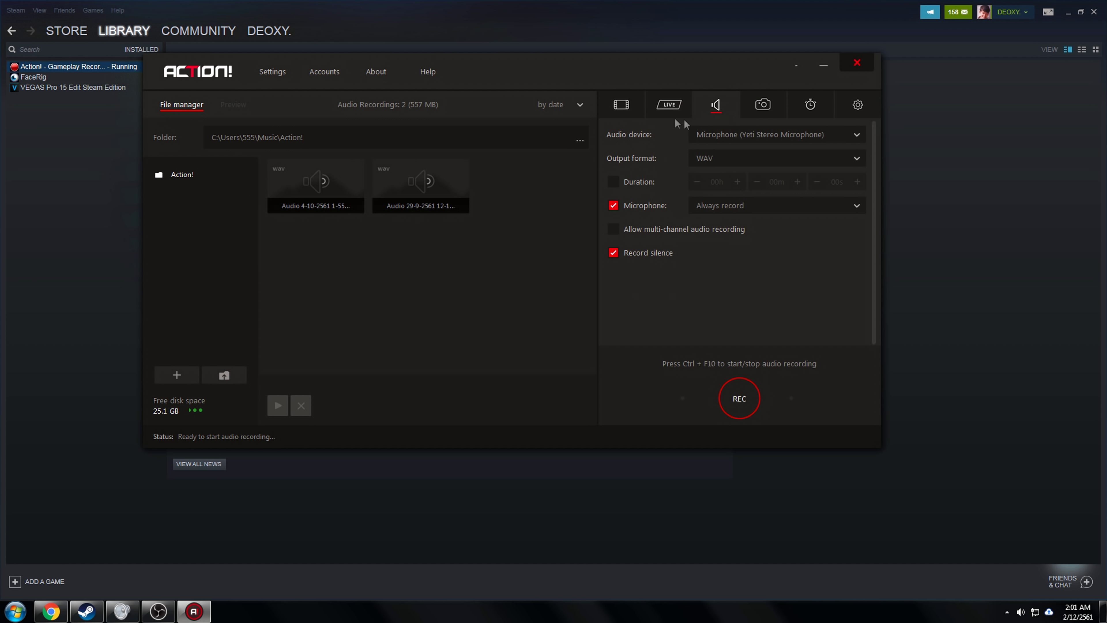
left_click(624, 109)
left_click(753, 111)
left_click(811, 107)
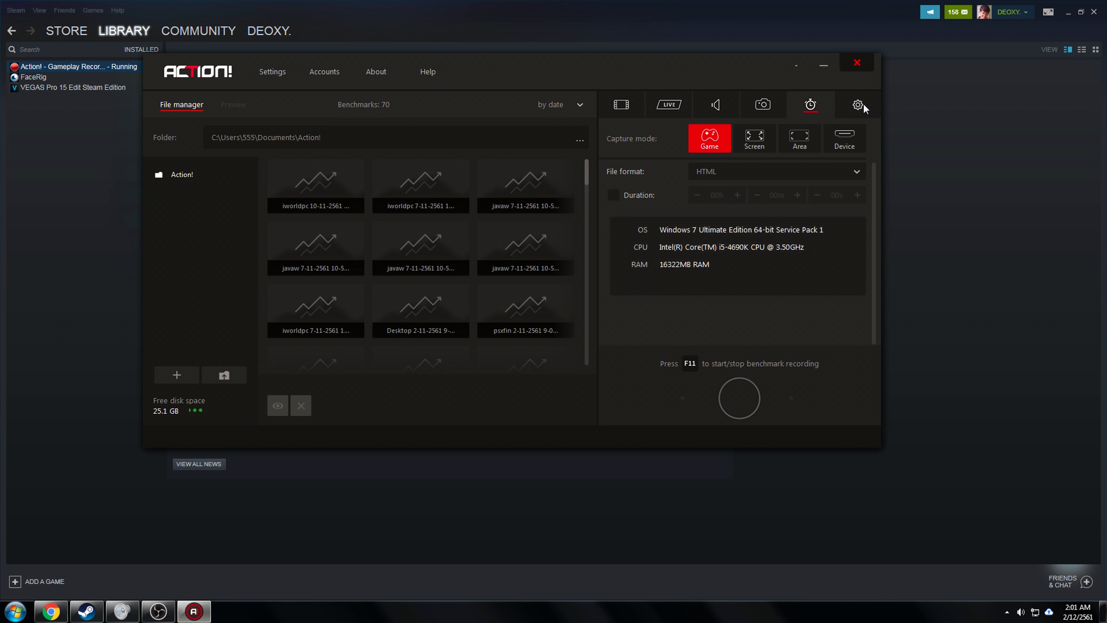
- Review the recorder's General and Video settings, checking the video quality and input range options while keeping Ultra and 0-255 (Full)
left_click(858, 105)
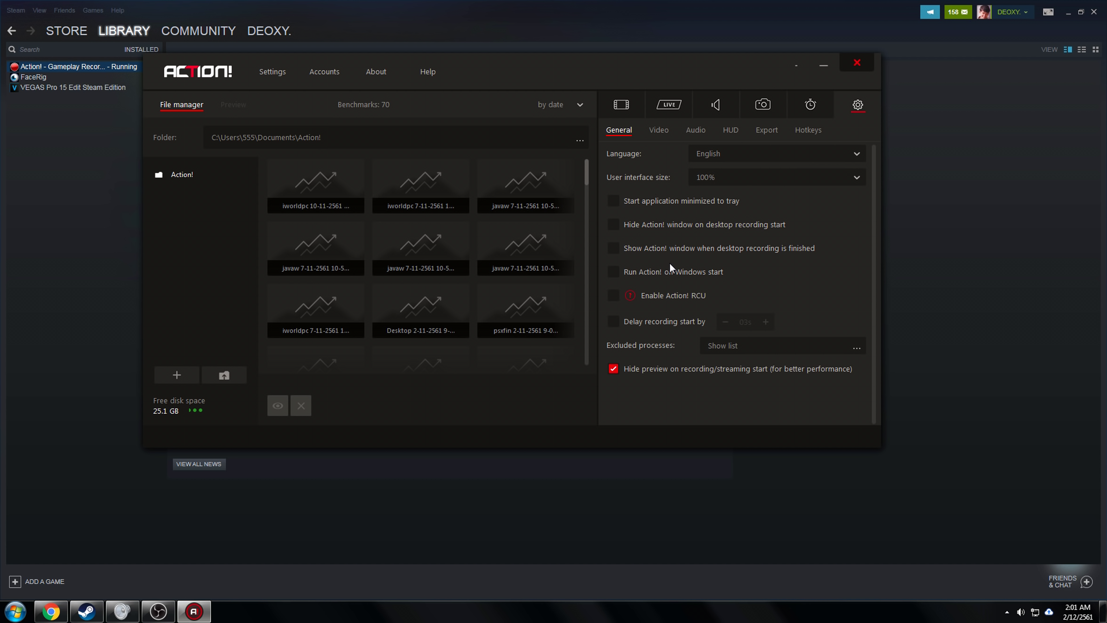
left_click(813, 252)
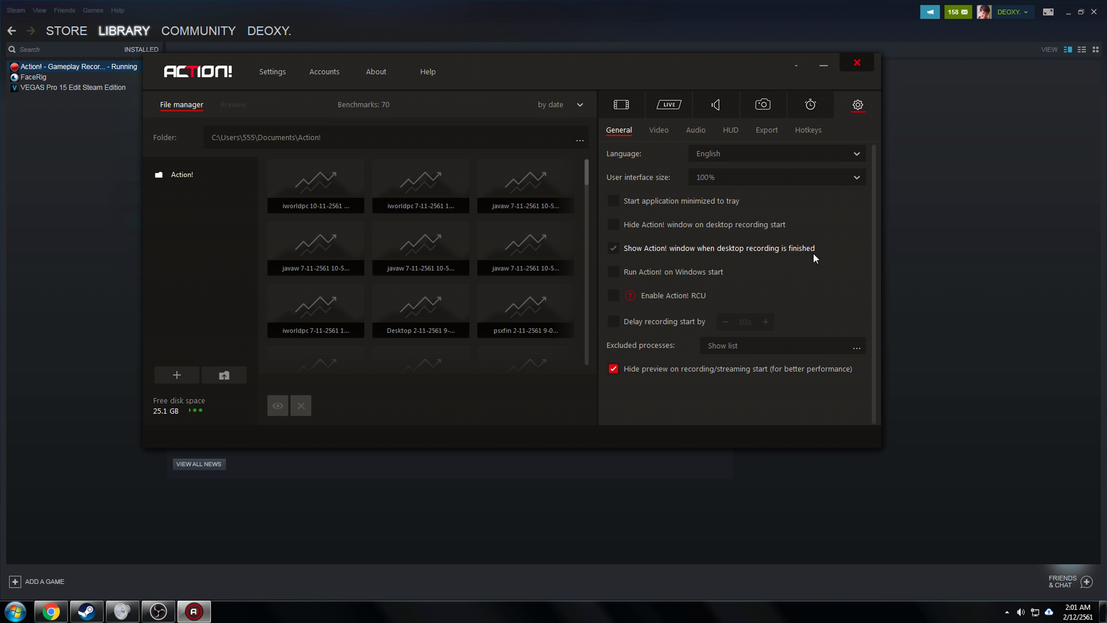
left_click(658, 130)
left_click(719, 153)
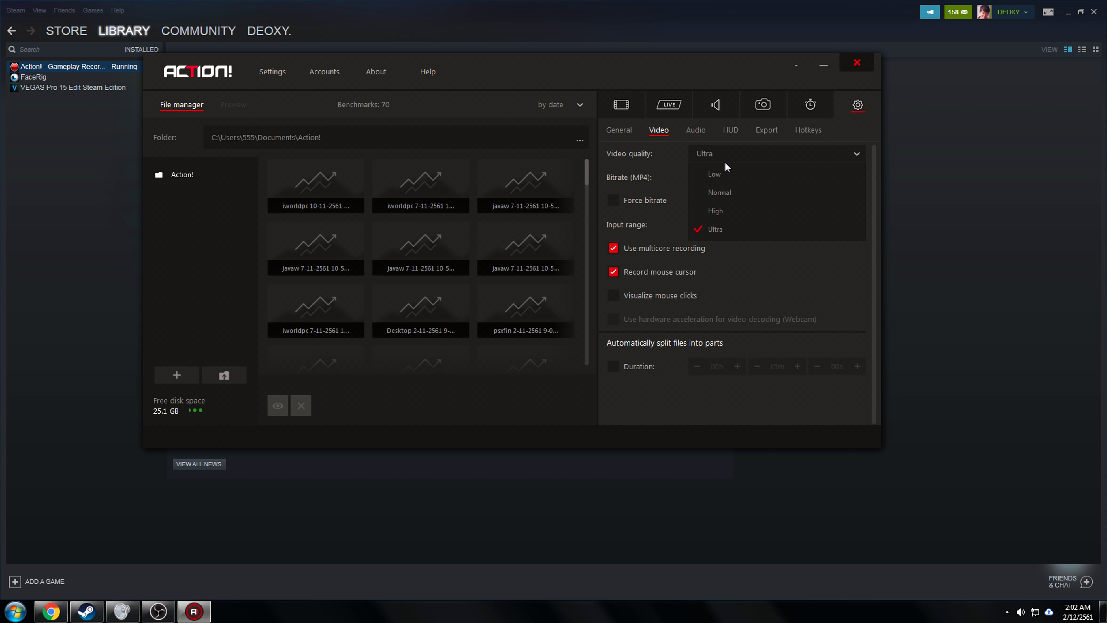
left_click(694, 154)
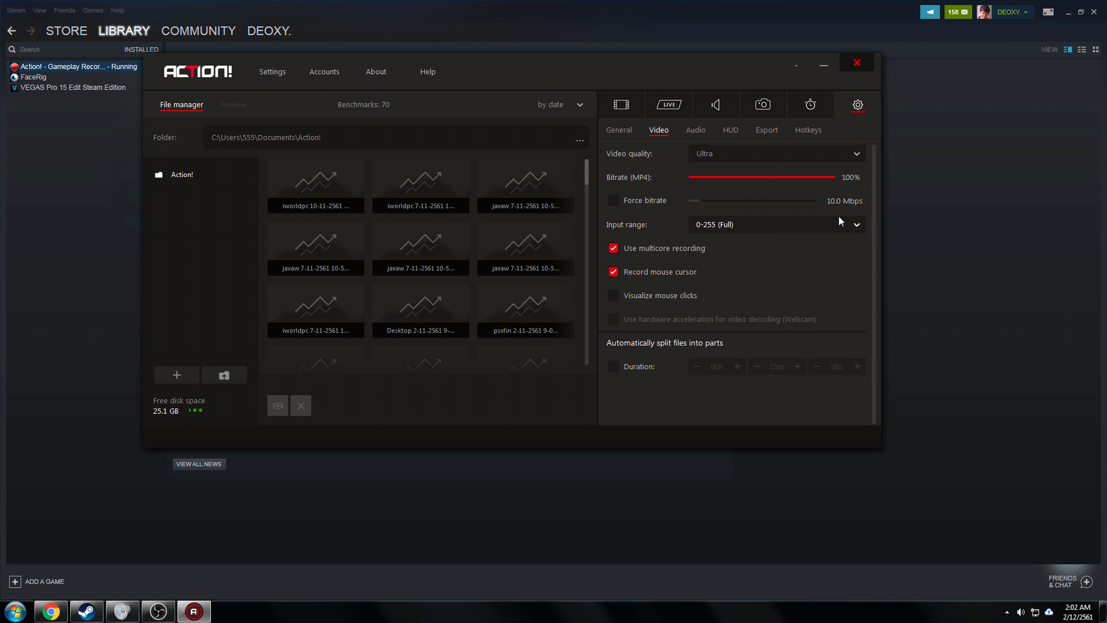
left_click(743, 224)
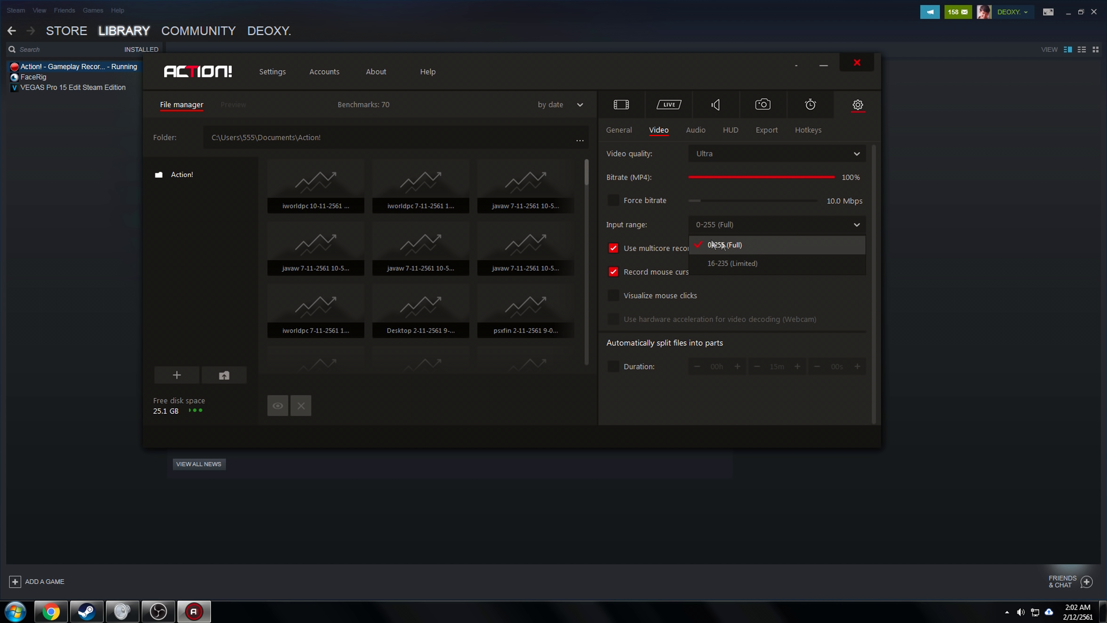
left_click(648, 223)
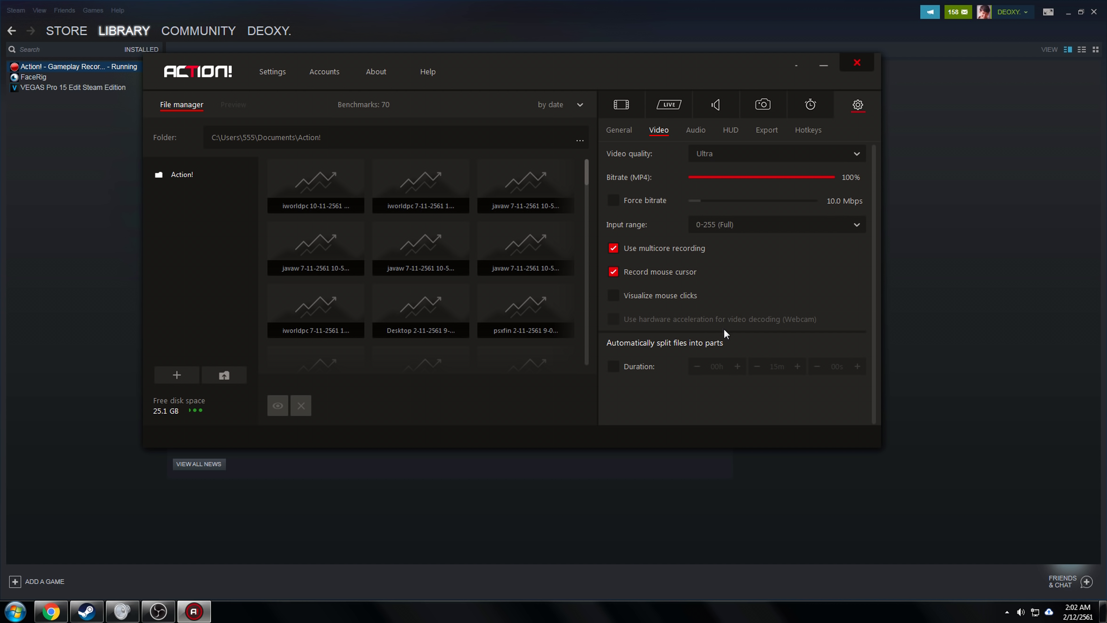
- Look over the Audio, HUD and Export settings of the recorder
left_click(693, 132)
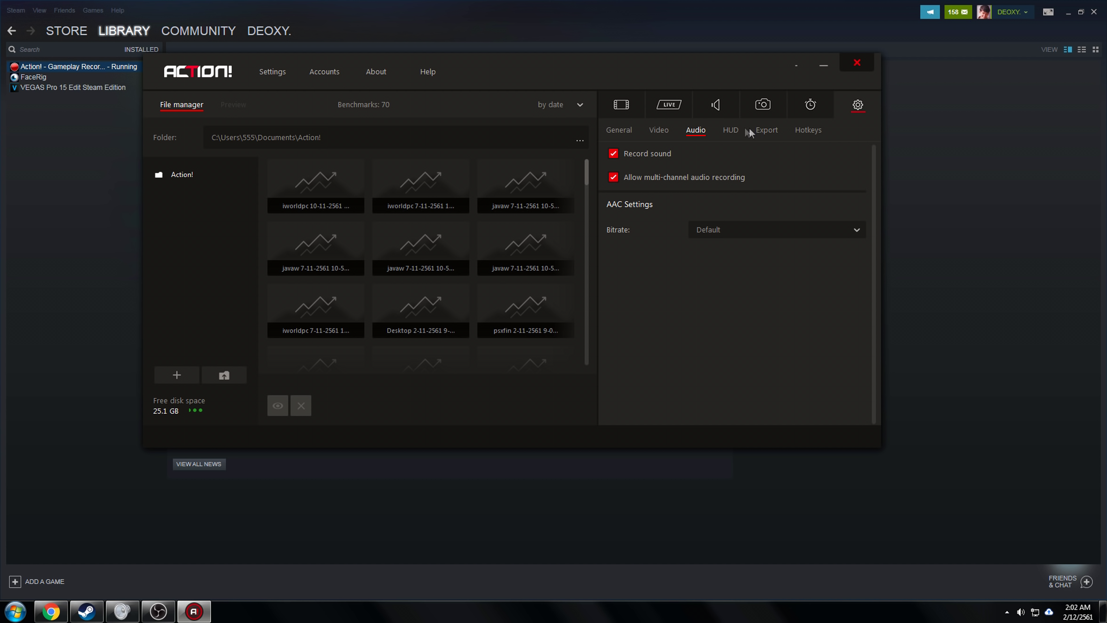
left_click(731, 130)
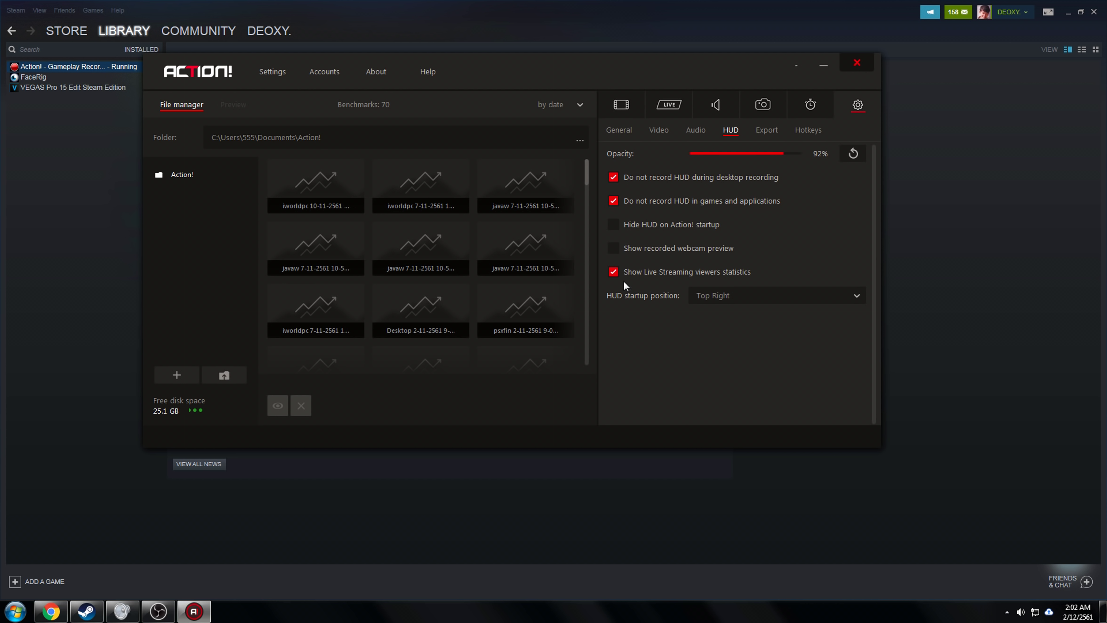
left_click(766, 131)
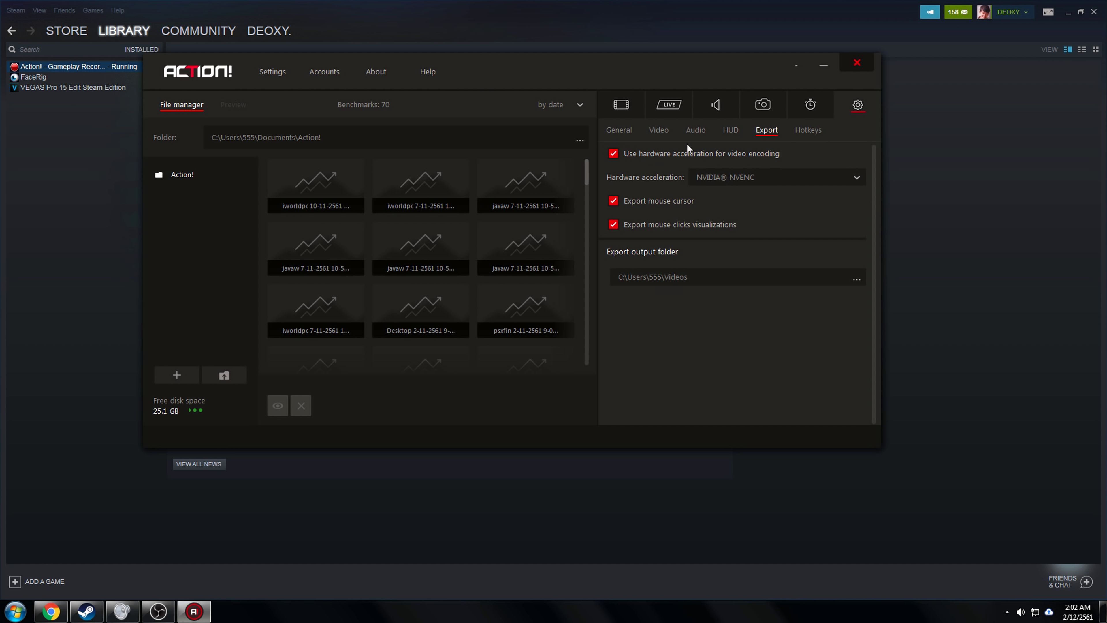
- Examine the full list of recorder hotkeys for recording, HUD, microphone and benchmarking functions
left_click(809, 131)
scroll(709, 267, "down", 1)
scroll(708, 270, "up", 1)
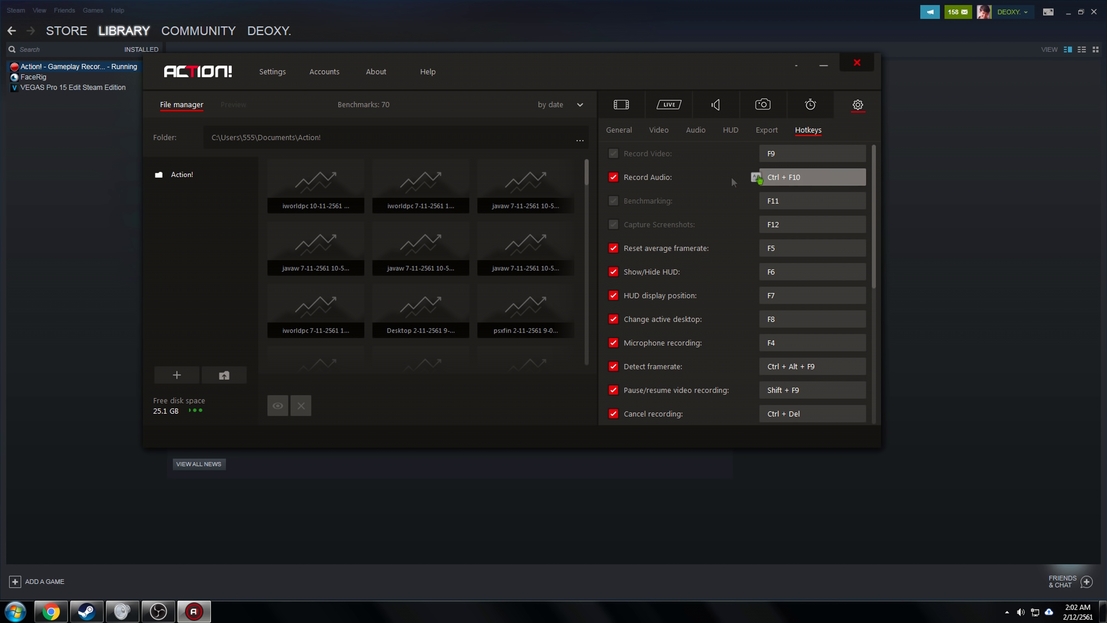
scroll(694, 293, "down", 3)
scroll(628, 296, "up", 3)
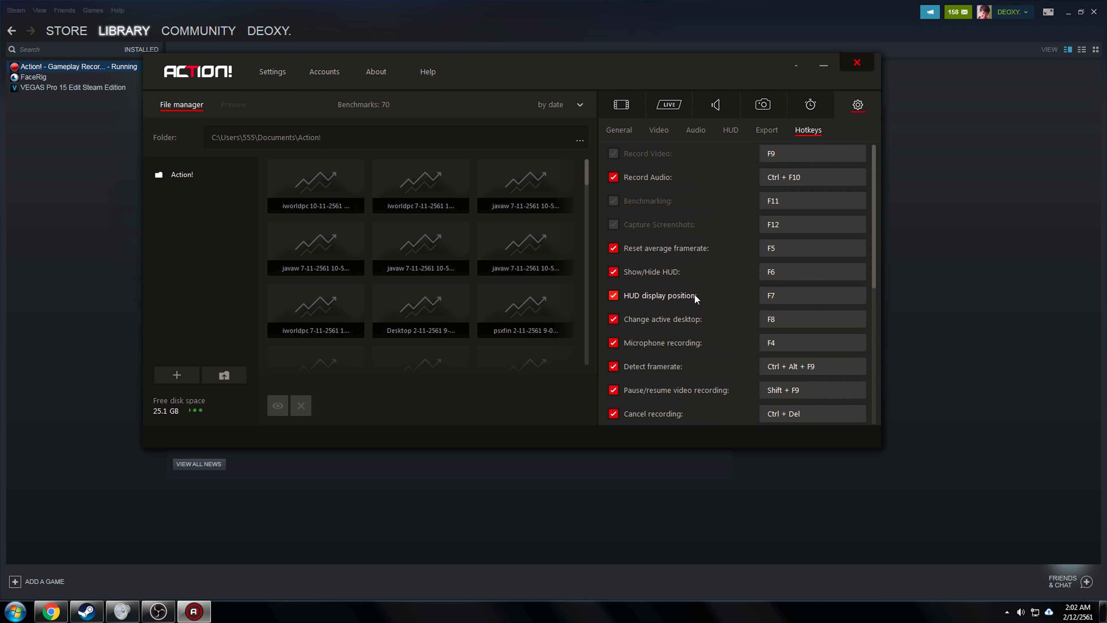
scroll(670, 264, "down", 3)
scroll(670, 264, "up", 3)
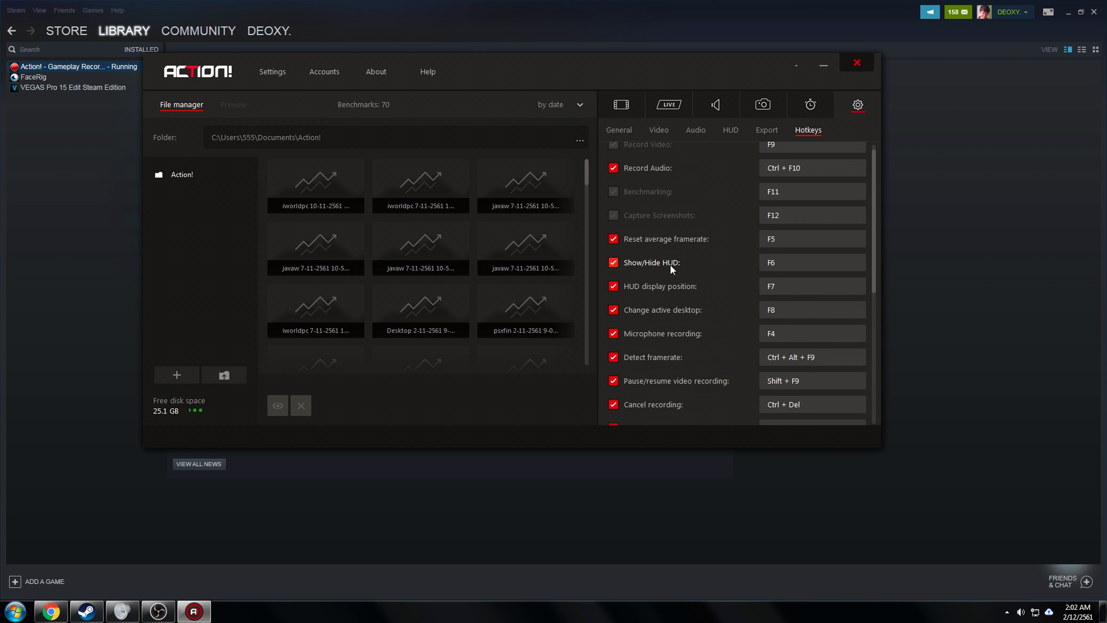
scroll(698, 290, "down", 6)
scroll(696, 286, "down", 3)
scroll(709, 295, "up", 9)
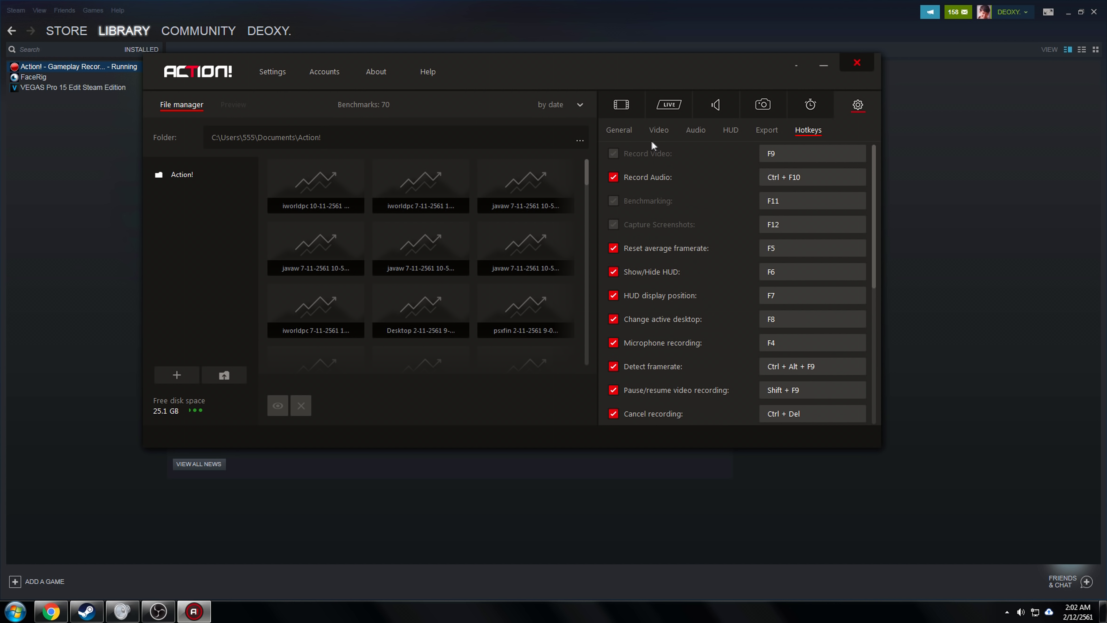
- Revisit the Audio and General settings briefly and close the Action! recorder
left_click(621, 130)
left_click(696, 131)
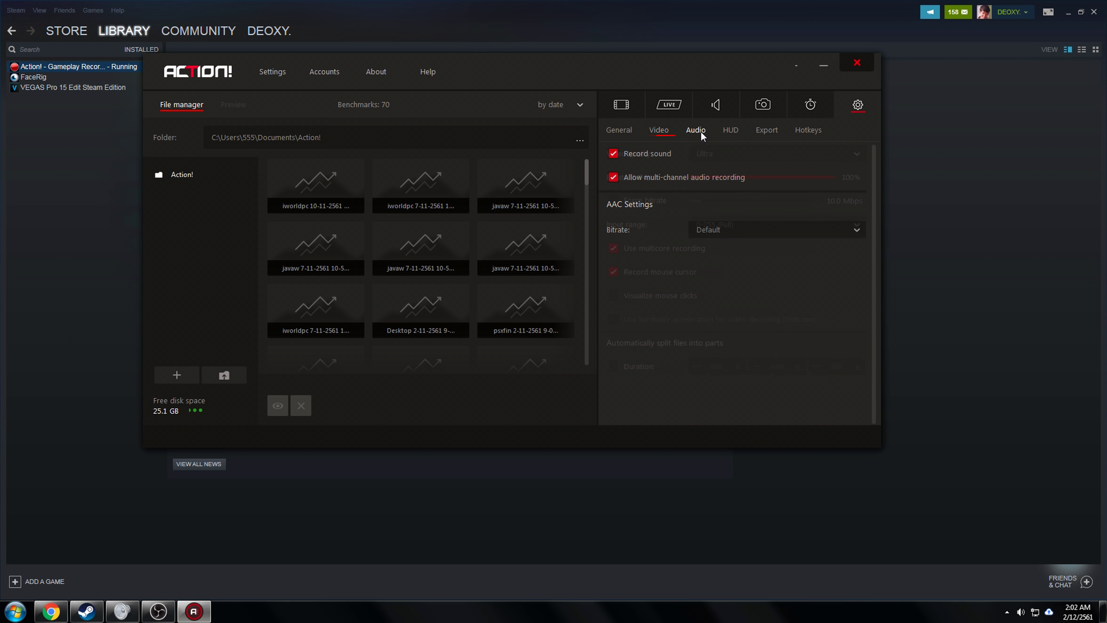
left_click(636, 134)
left_click_drag(672, 73, 713, 106)
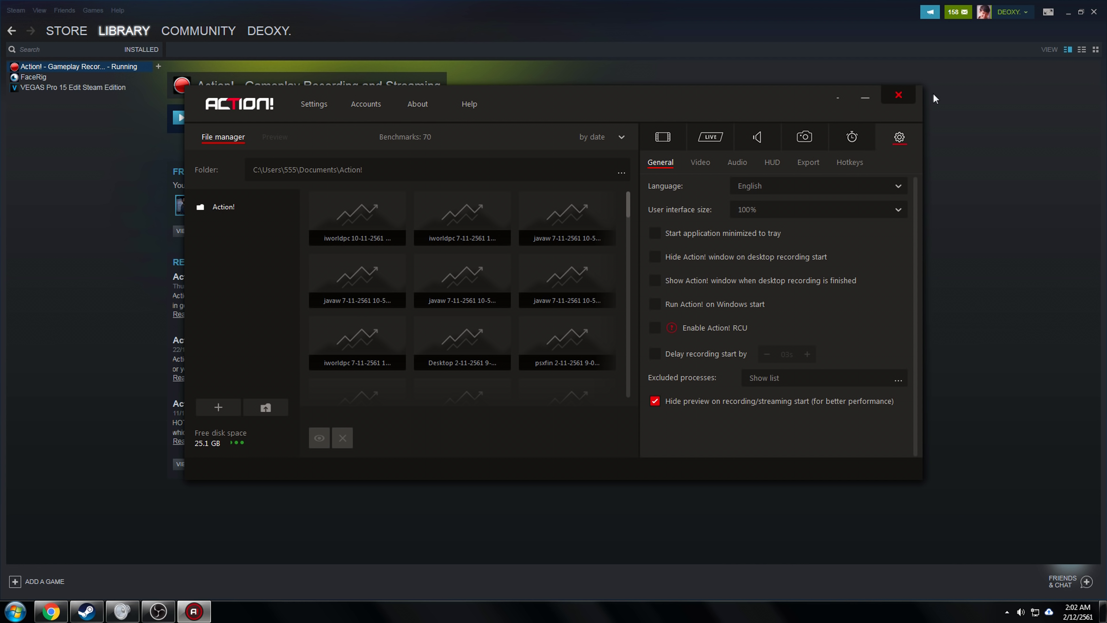
left_click(911, 93)
- Launch VEGAS Pro 15 Edit Steam Edition from the Steam library, after a brief check of the OBS window
left_click(71, 87)
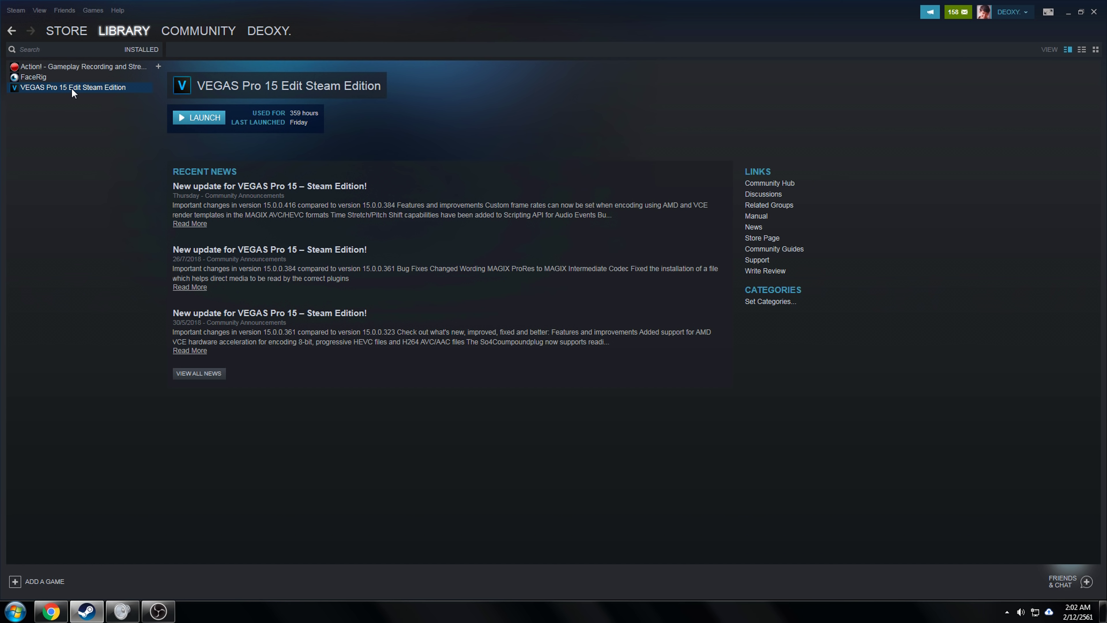
left_click(158, 613)
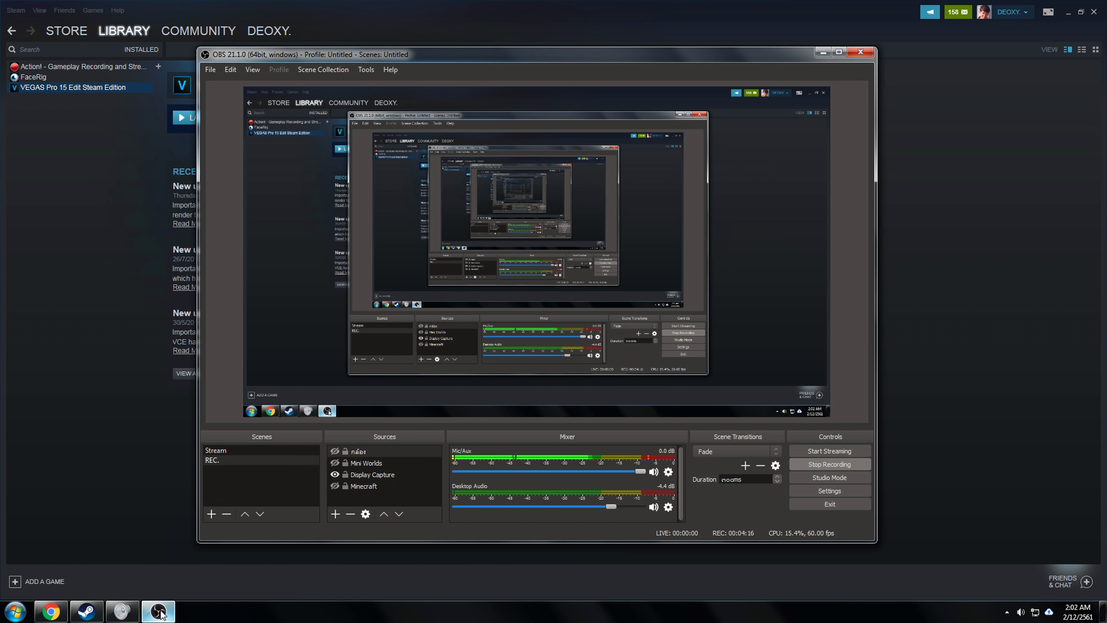
left_click(159, 613)
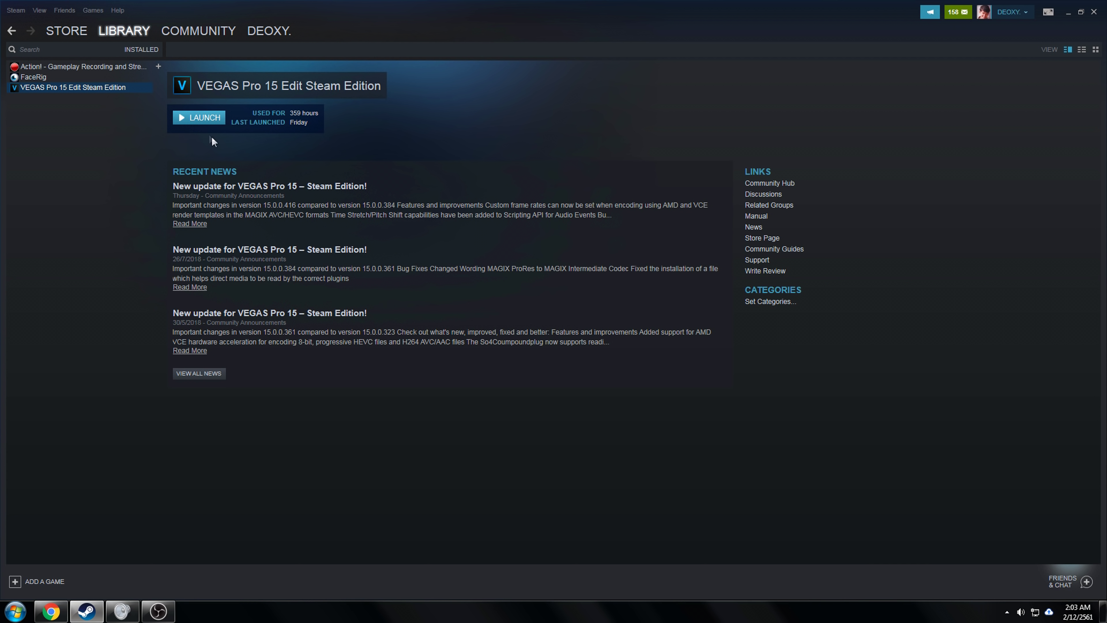
left_click(217, 121)
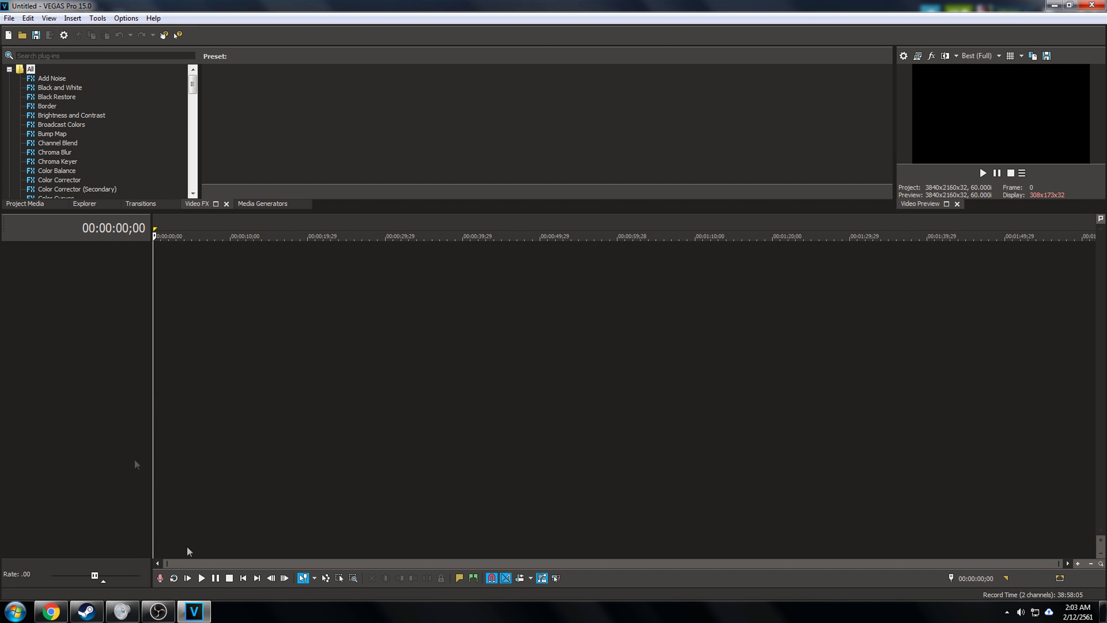
- Shrink the VEGAS Pro window, list the Software titles in the Steam library and view the VEGAS Pro 14 Edit page
double_click(541, 5)
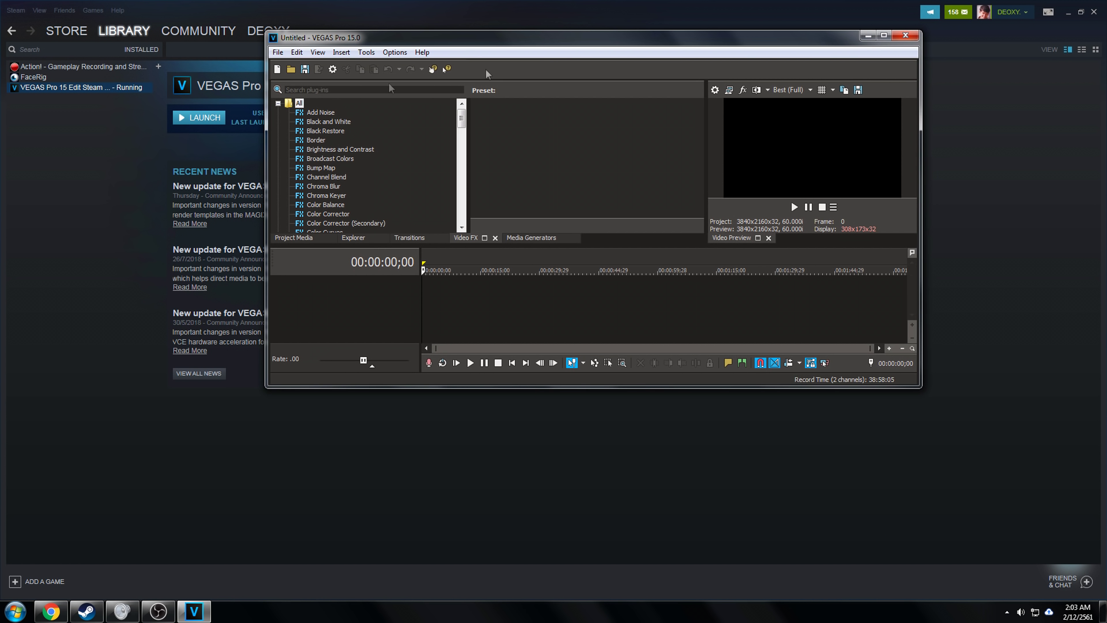
left_click(125, 49)
left_click(131, 58)
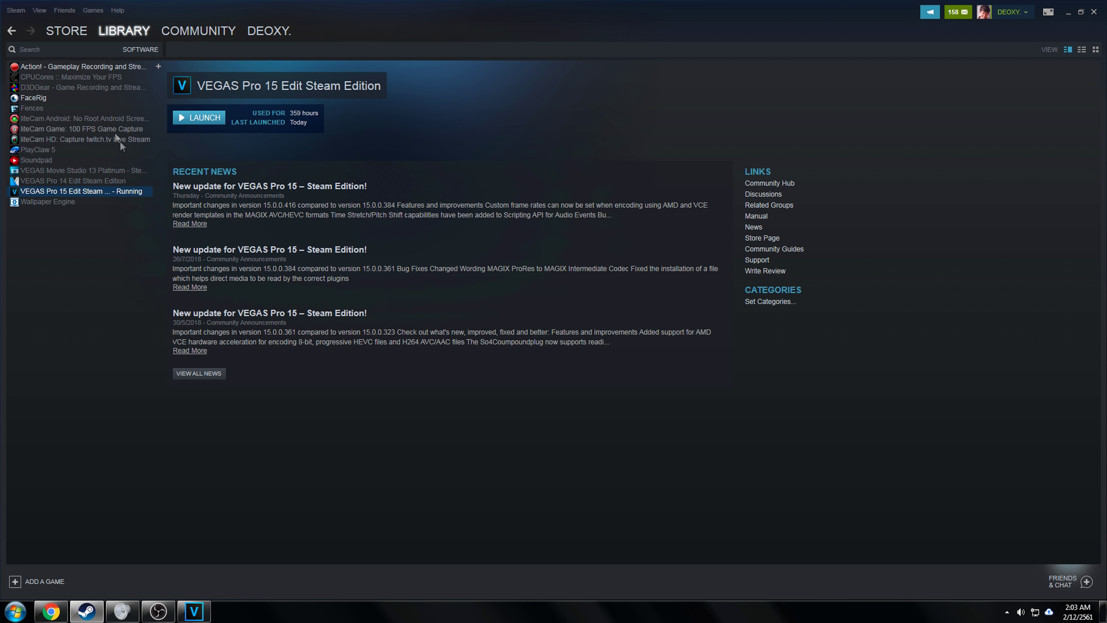
left_click(130, 182)
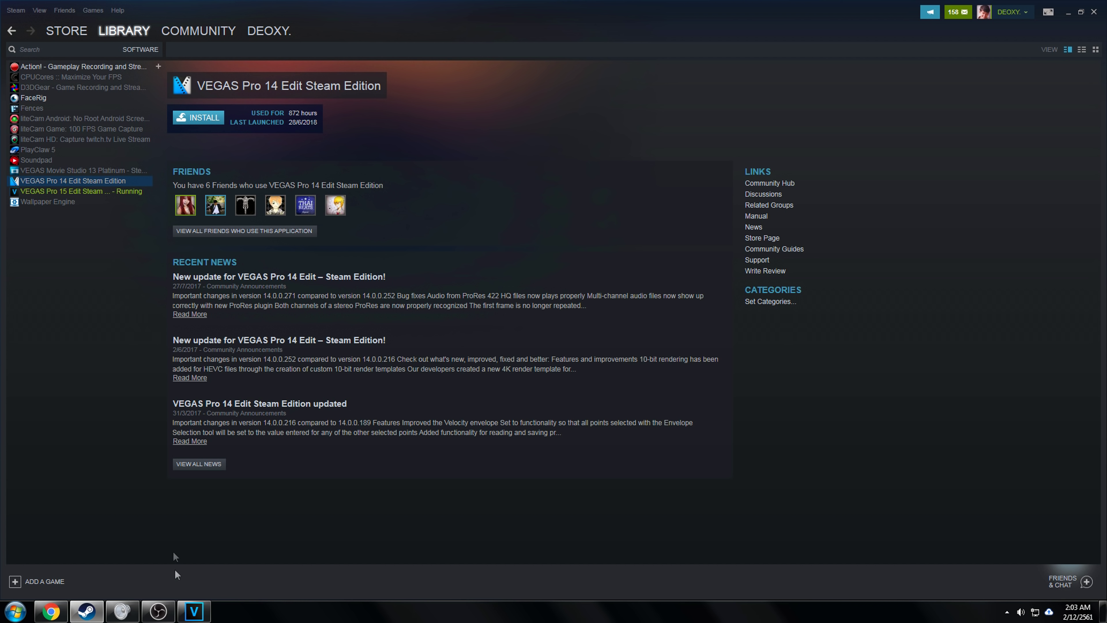
- Limit the Steam library to Installed titles again and switch to VEGAS Pro 15 with its window maximized
left_click(194, 611)
left_click(445, 4)
left_click(138, 49)
left_click(160, 115)
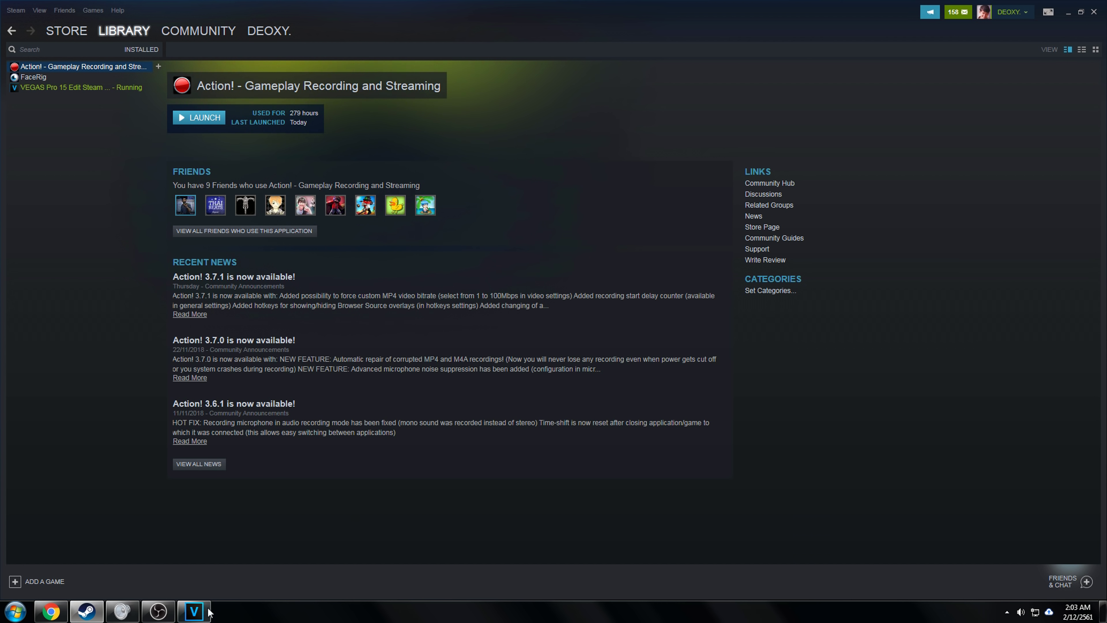
left_click(208, 613)
left_click_drag(725, 53, 713, 32)
double_click(713, 32)
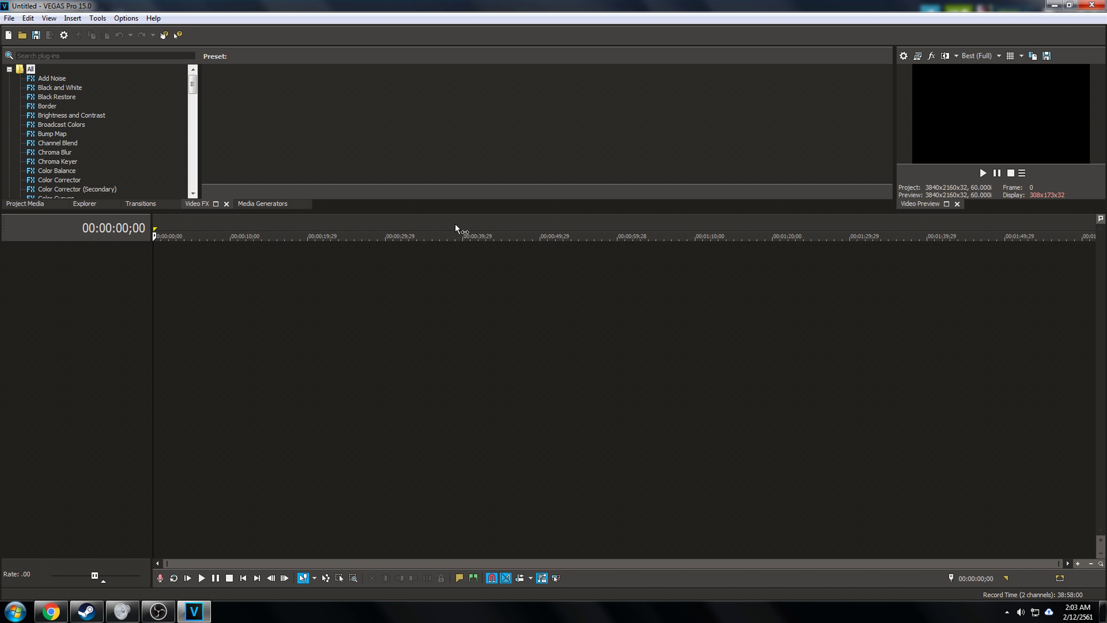
- Add one video track and two audio tracks to the empty VEGAS Pro timeline
left_click(150, 202)
left_click(205, 204)
right_click(122, 267)
left_click(161, 300)
right_click(100, 322)
left_click(144, 339)
right_click(101, 347)
left_click(144, 362)
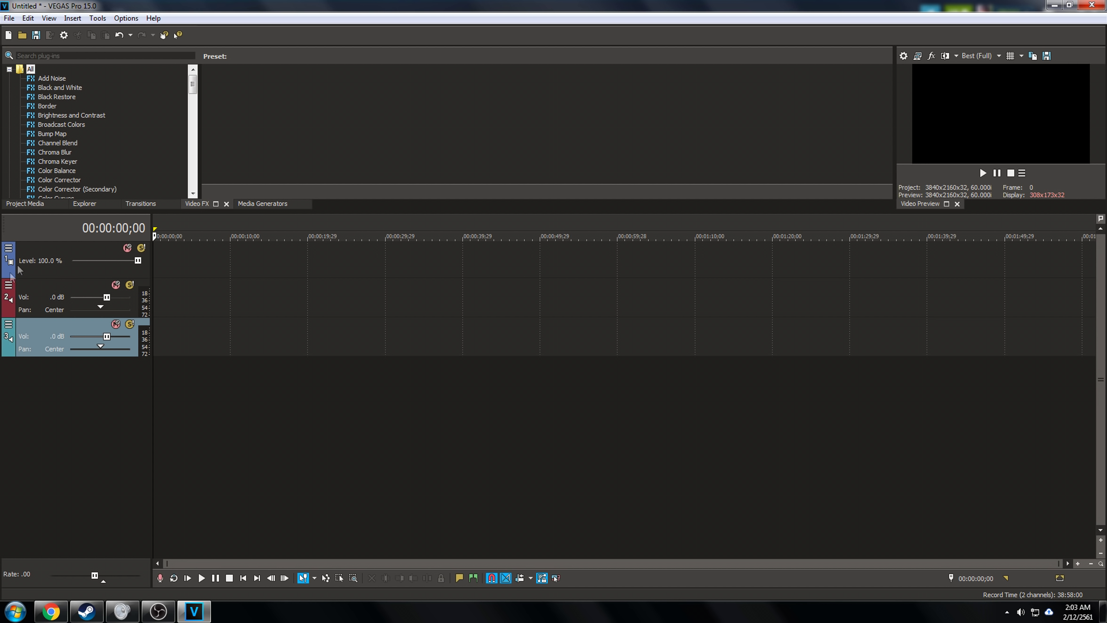
- Select the video track and the two audio tracks in turn, ending on the lower audio track
left_click(26, 268)
left_click(53, 287)
double_click(46, 337)
left_click(41, 258)
left_click(40, 290)
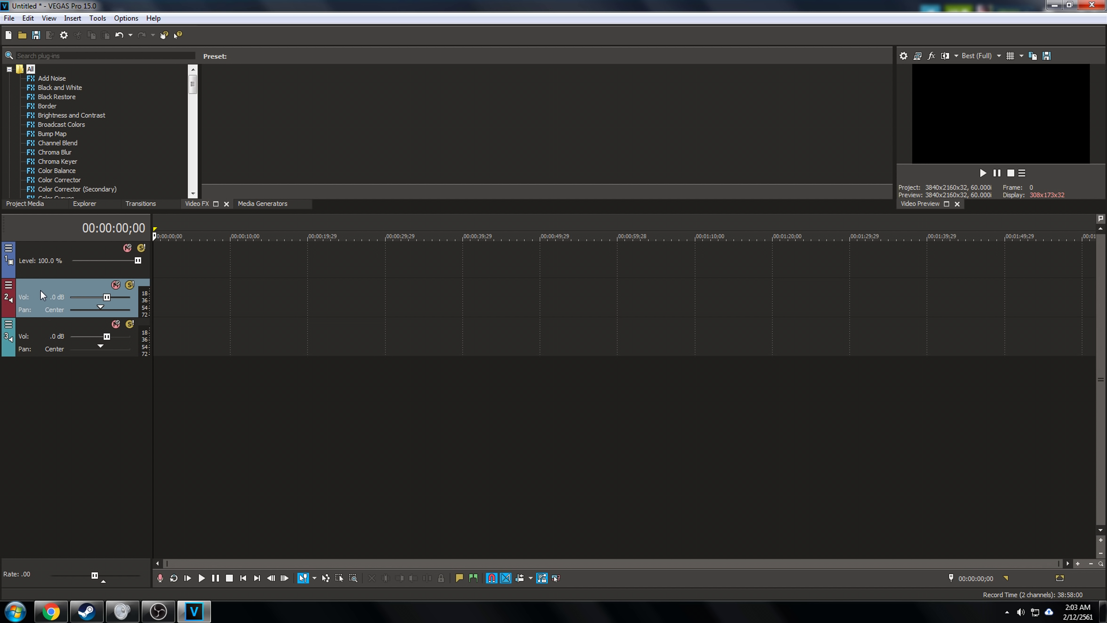
left_click(31, 339)
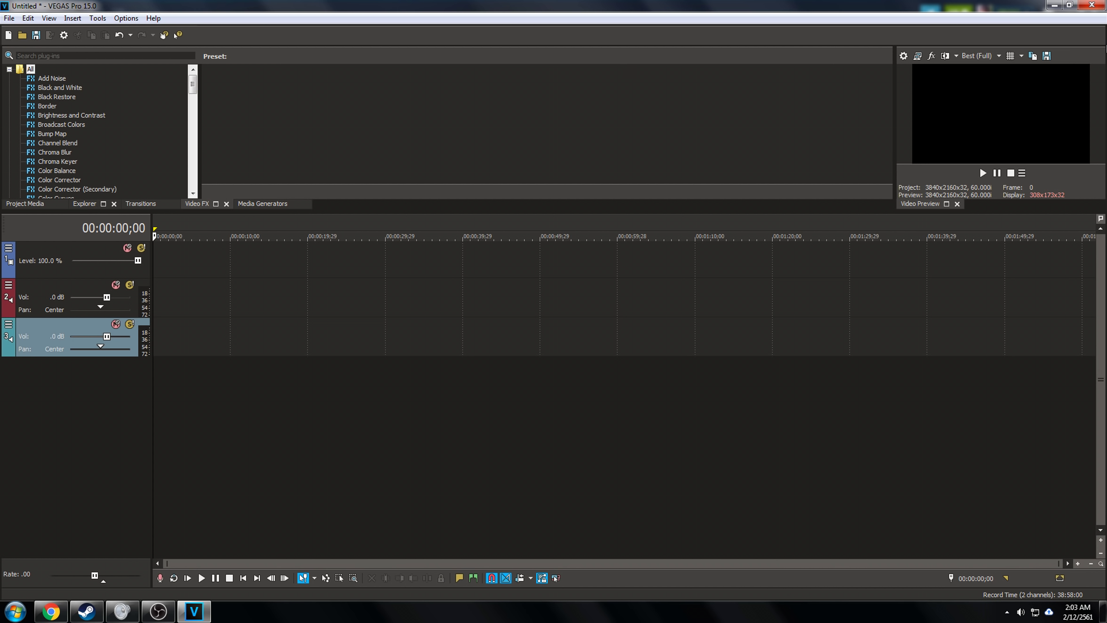
- Open the project's video properties, inspect the available templates, apply 4K 60FPS and select the width value
left_click(904, 56)
left_click(612, 108)
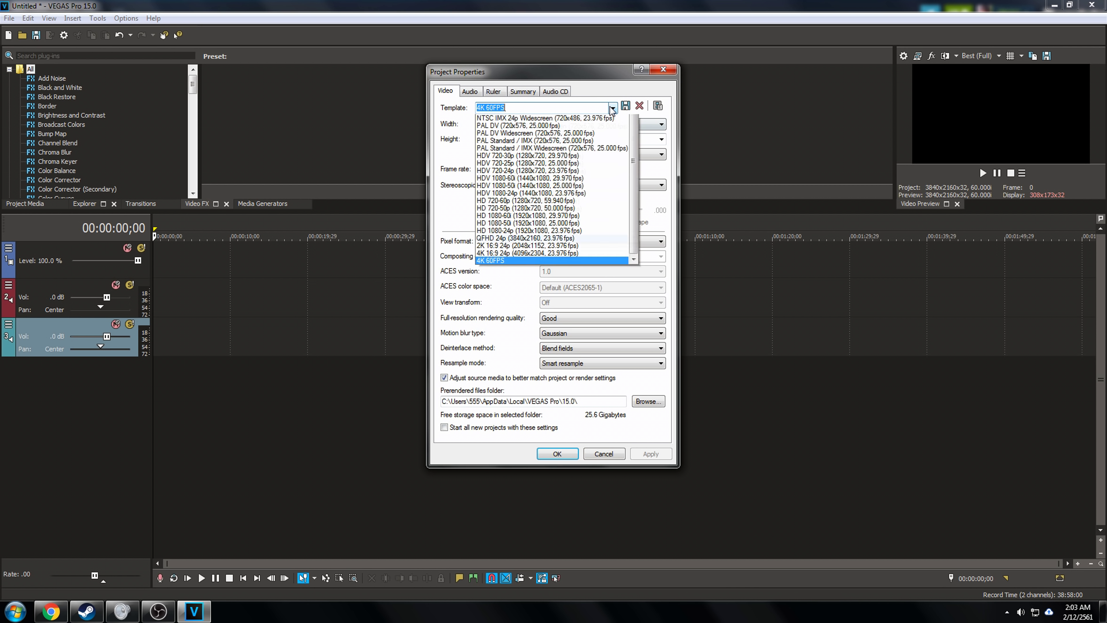
left_click(549, 340)
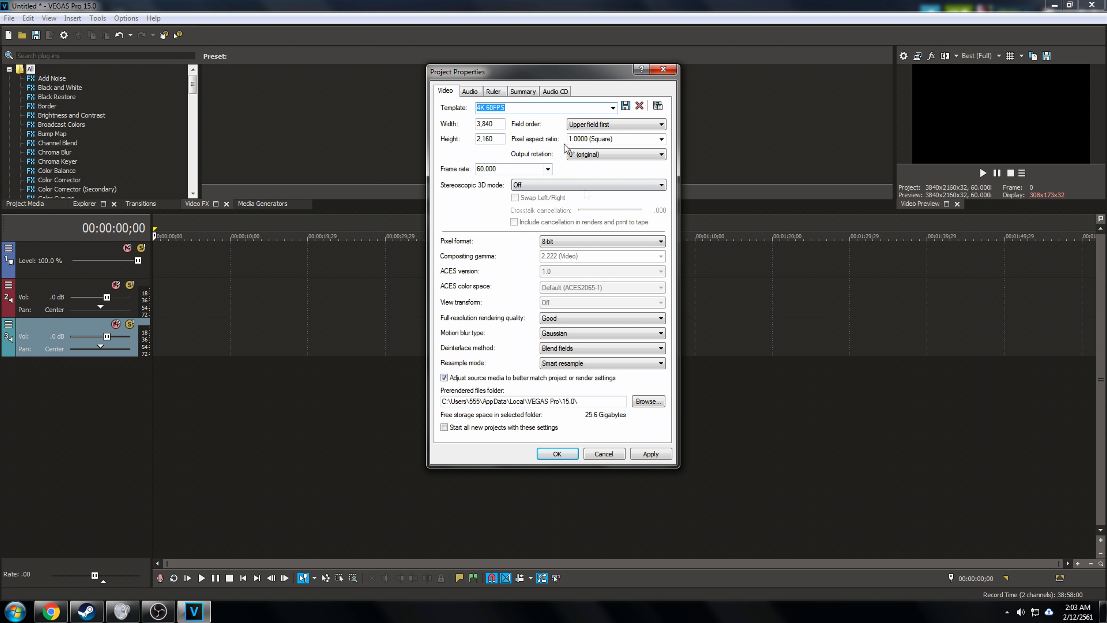
left_click(647, 455)
double_click(495, 126)
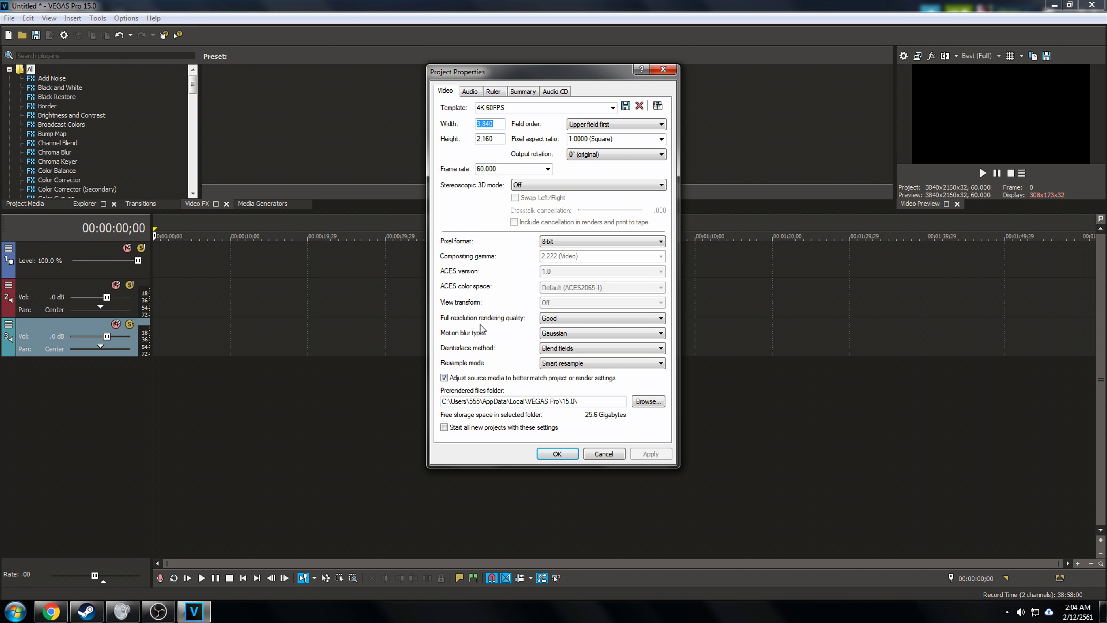
- Inspect the choices for full-resolution rendering quality and motion blur type, keeping Good and Gaussian
left_click(560, 321)
left_click(562, 321)
left_click(564, 333)
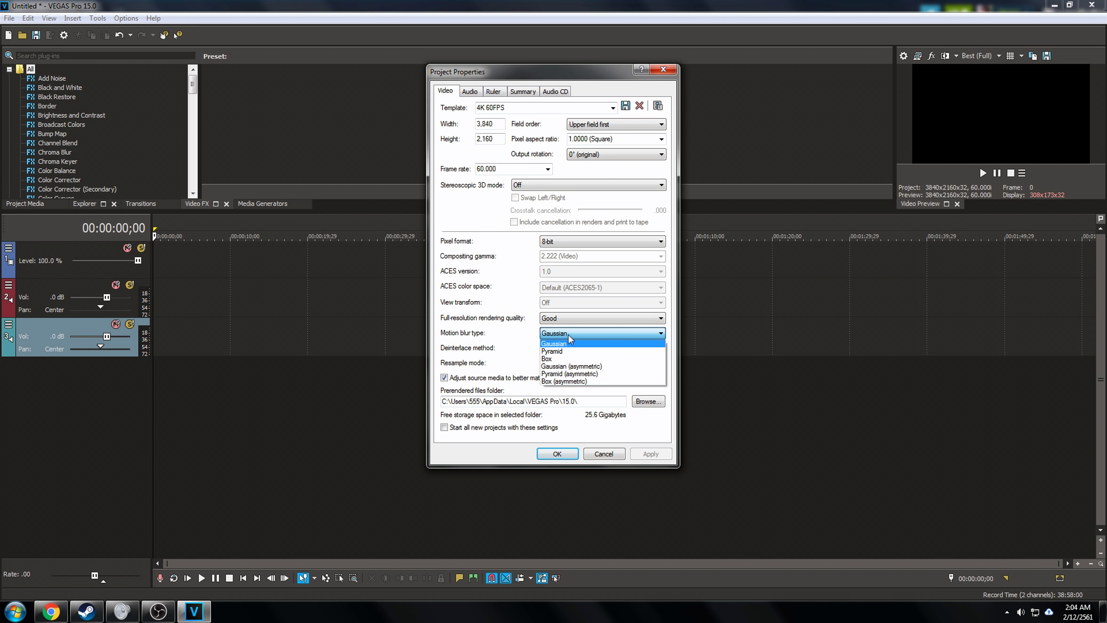
left_click(565, 343)
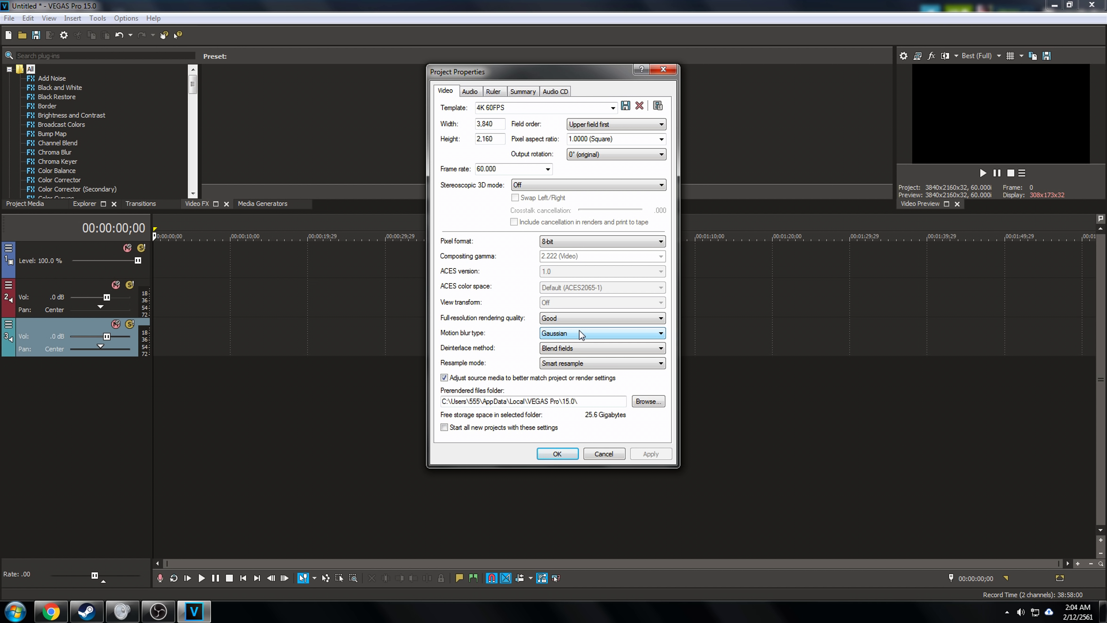
left_click(581, 335)
left_click(590, 330)
left_click(593, 331)
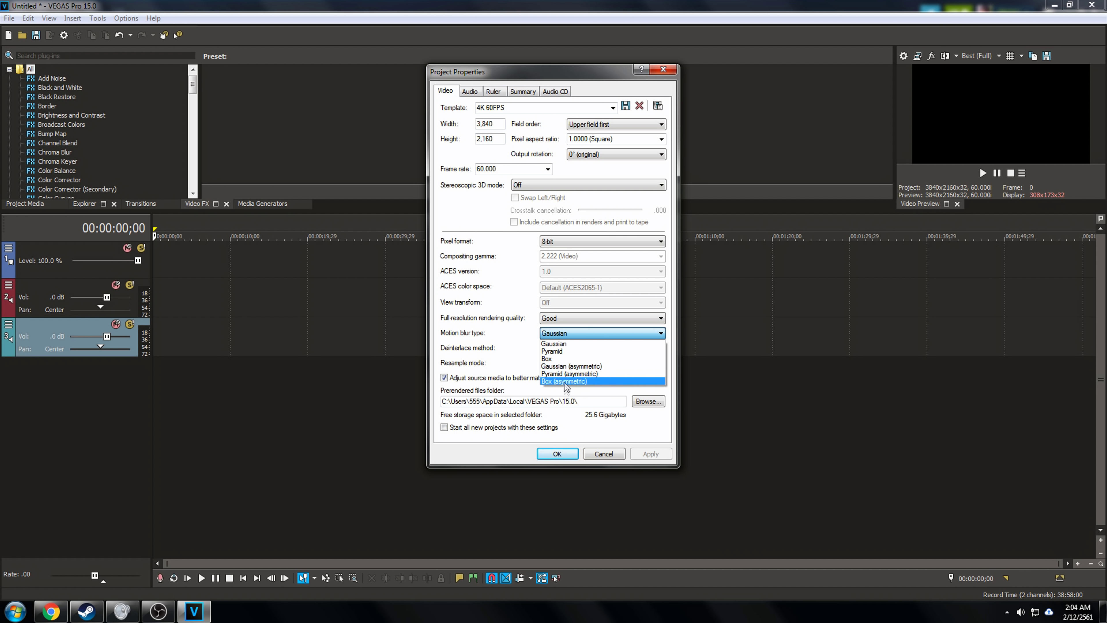
left_click(577, 336)
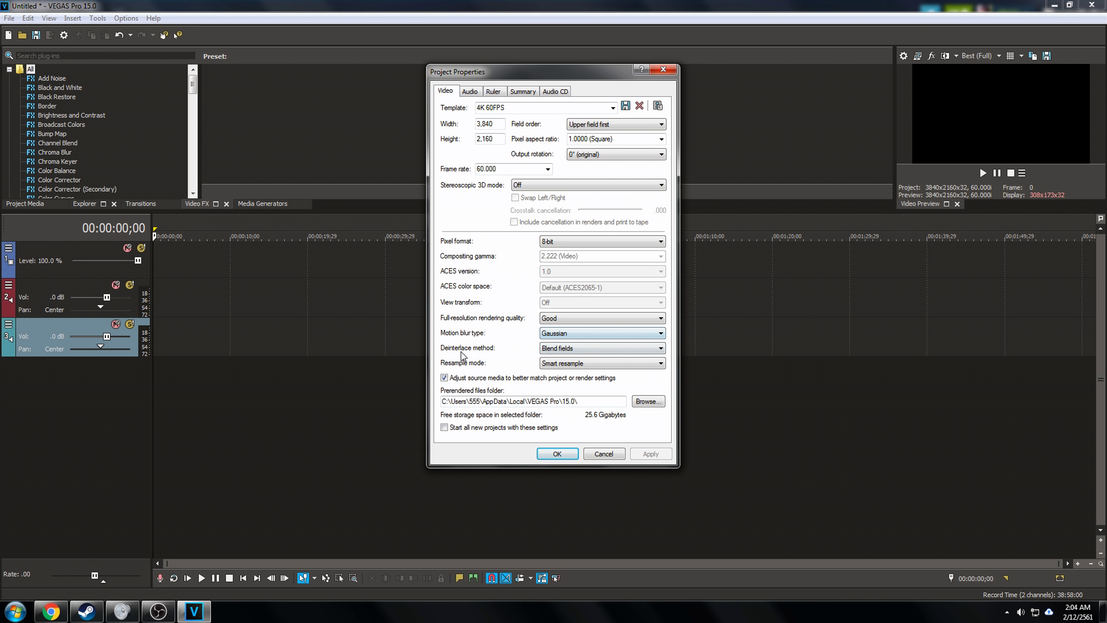
- Inspect the deinterlace method and resample mode choices, keeping Blend fields and Smart resample with source media adjustment enabled
left_click(582, 347)
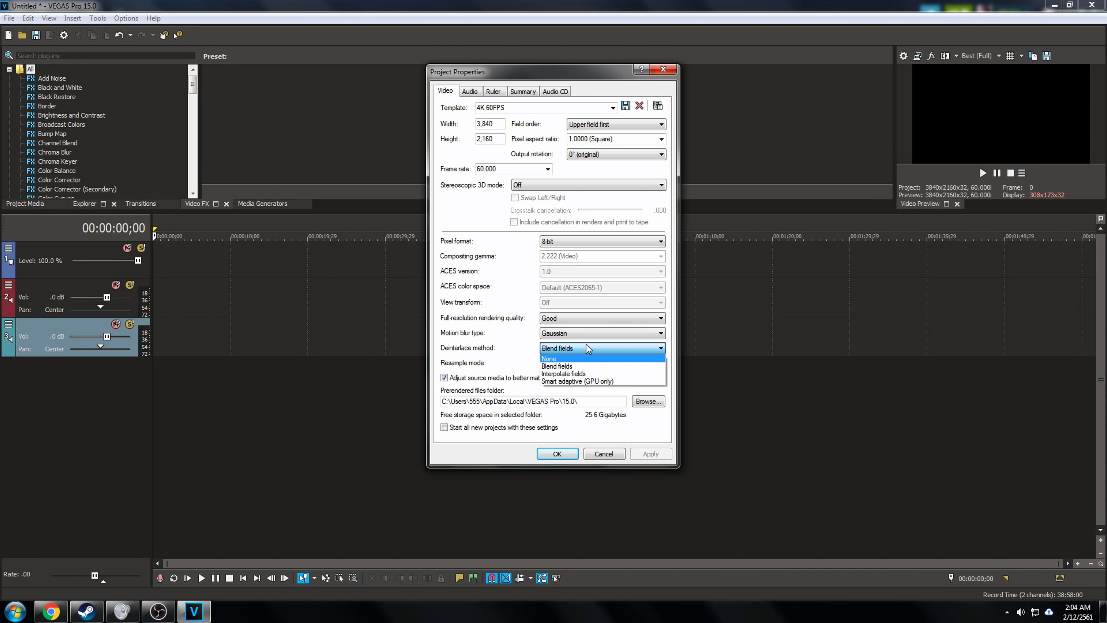
left_click(586, 345)
left_click(550, 350)
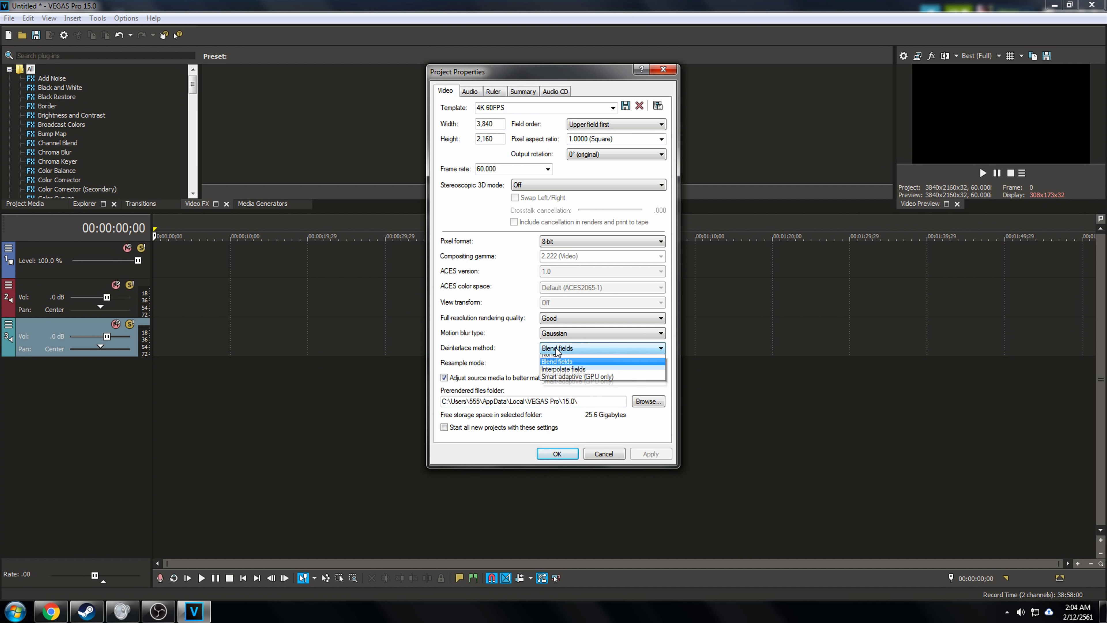
left_click(580, 366)
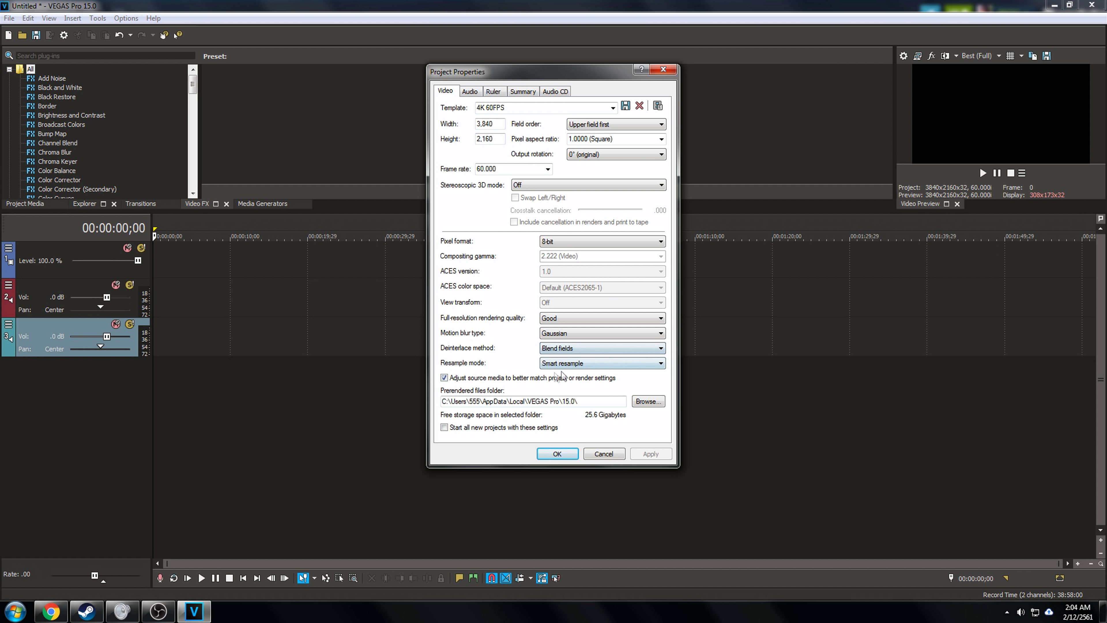
left_click(444, 377)
left_click(571, 365)
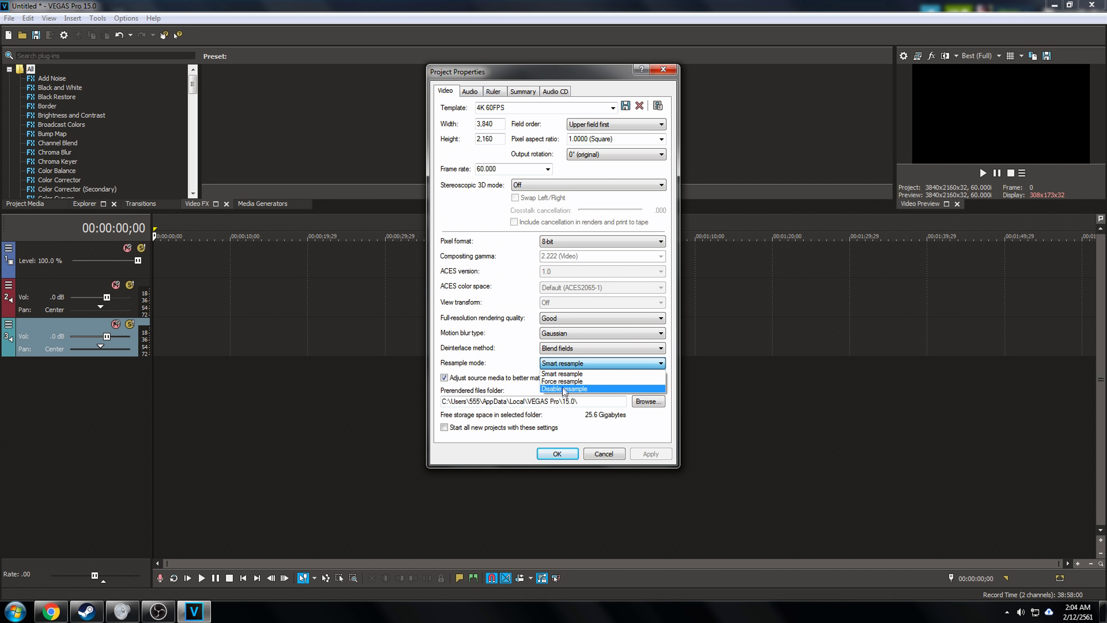
left_click(563, 375)
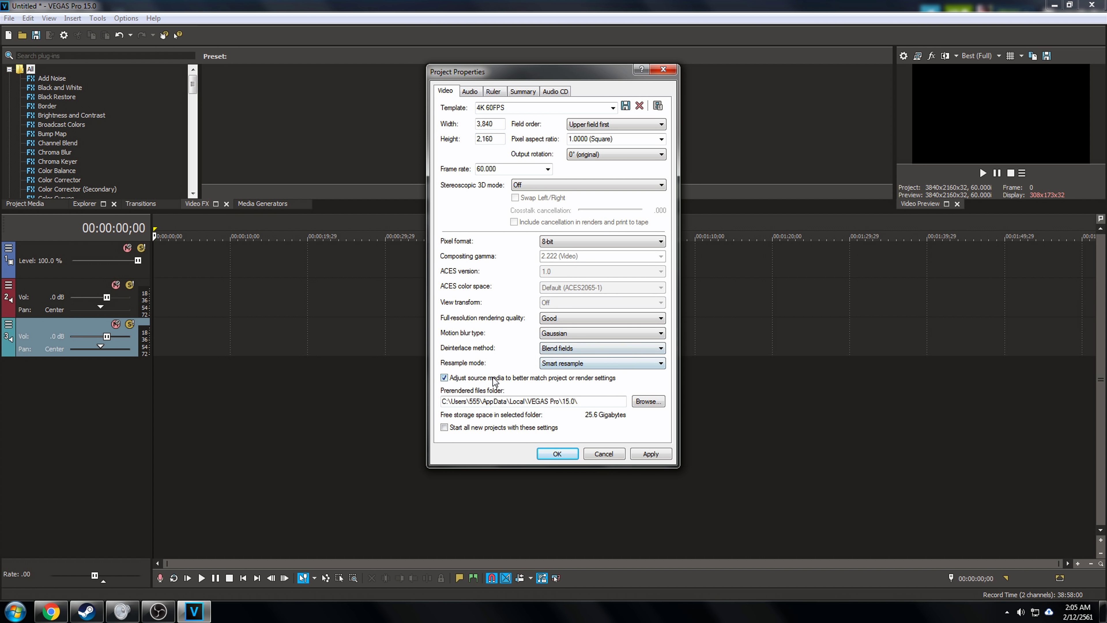
left_click(553, 364)
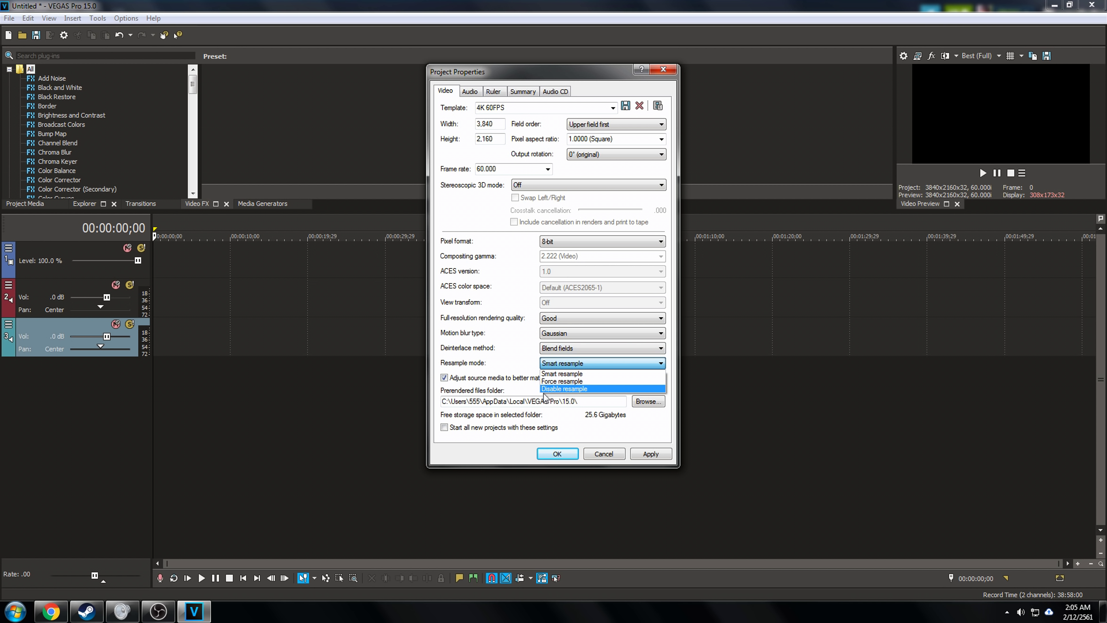
left_click(528, 358)
- Review the project's Audio, Ruler, Summary and Audio CD settings, and close the properties without saving changes
left_click(471, 92)
left_click(451, 92)
left_click(469, 92)
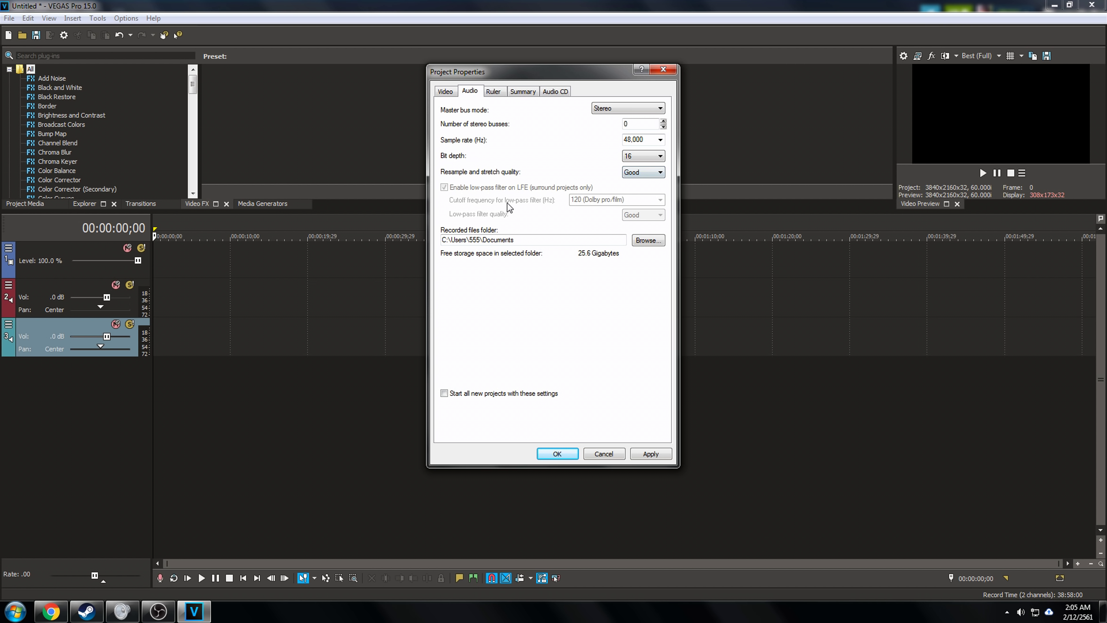
left_click(502, 93)
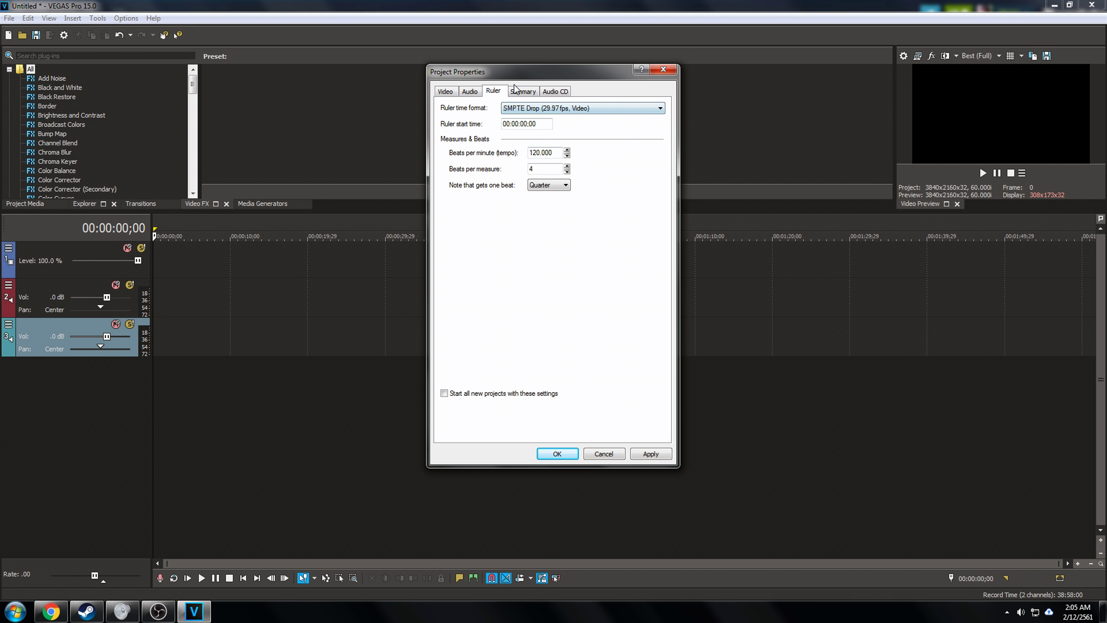
left_click(520, 93)
left_click(555, 93)
left_click(494, 92)
left_click(445, 91)
left_click_drag(583, 78, 609, 83)
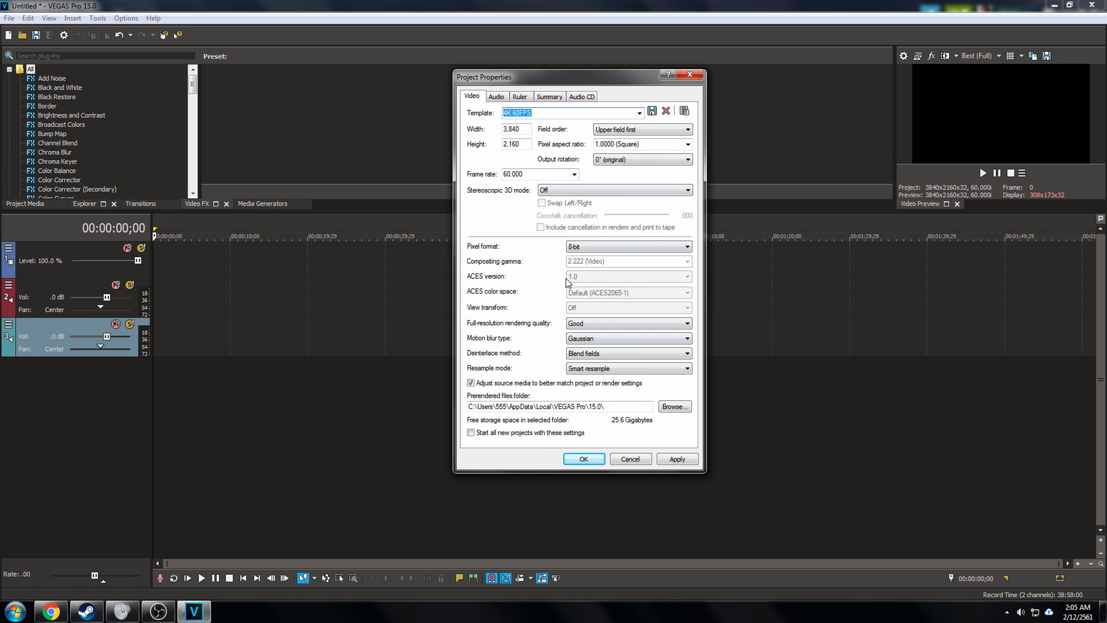
left_click(639, 460)
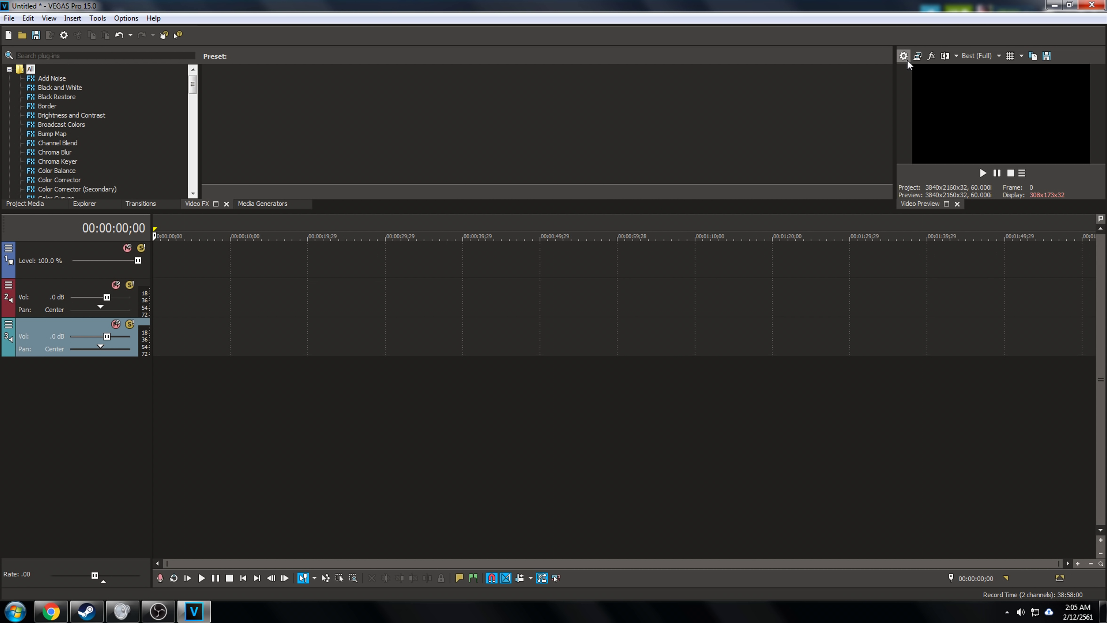
left_click(904, 56)
left_click(676, 69)
- Look through the Media Generators, Explorer, Transitions, Video FX and Project Media collections
left_click(261, 204)
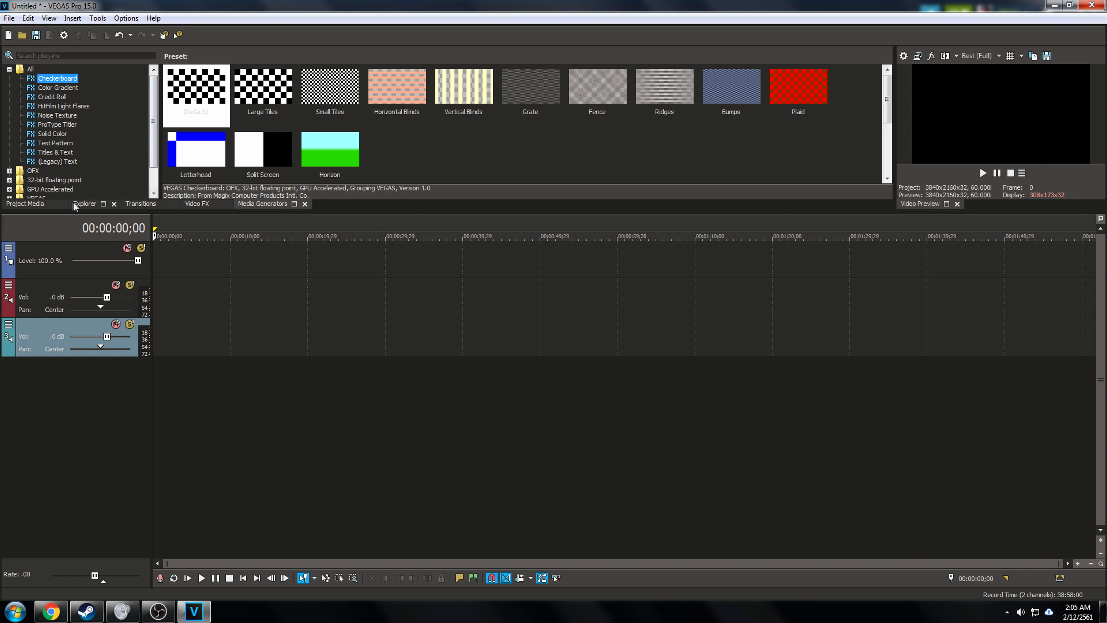
left_click(83, 203)
left_click(144, 204)
left_click(197, 204)
left_click(31, 204)
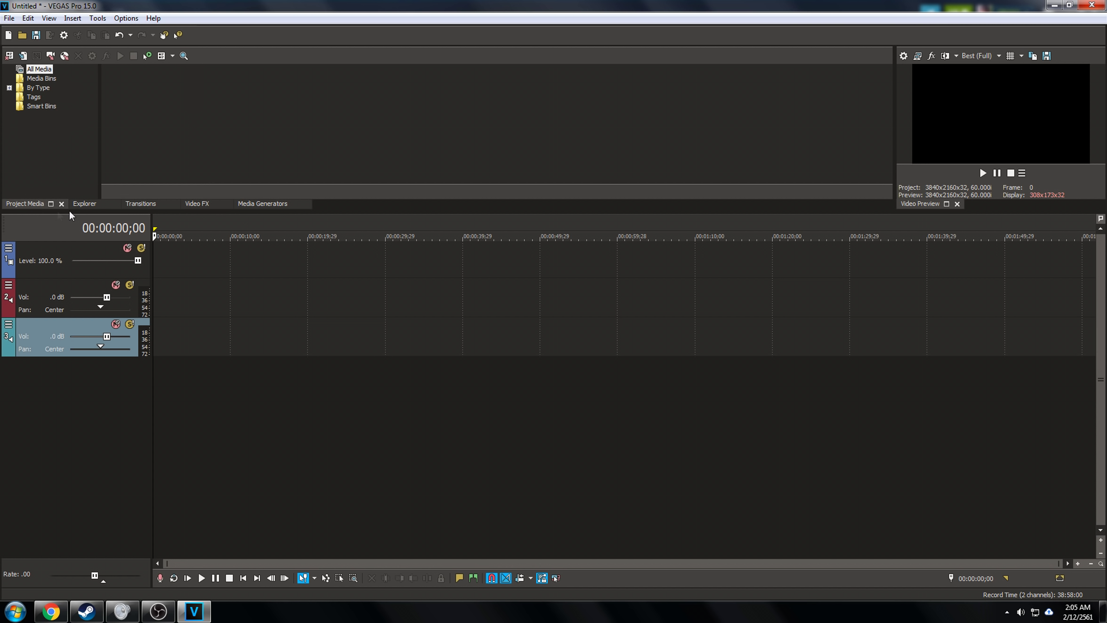
- Place a black Solid Color event at the start of the video track and delete it from the timeline
left_click(261, 204)
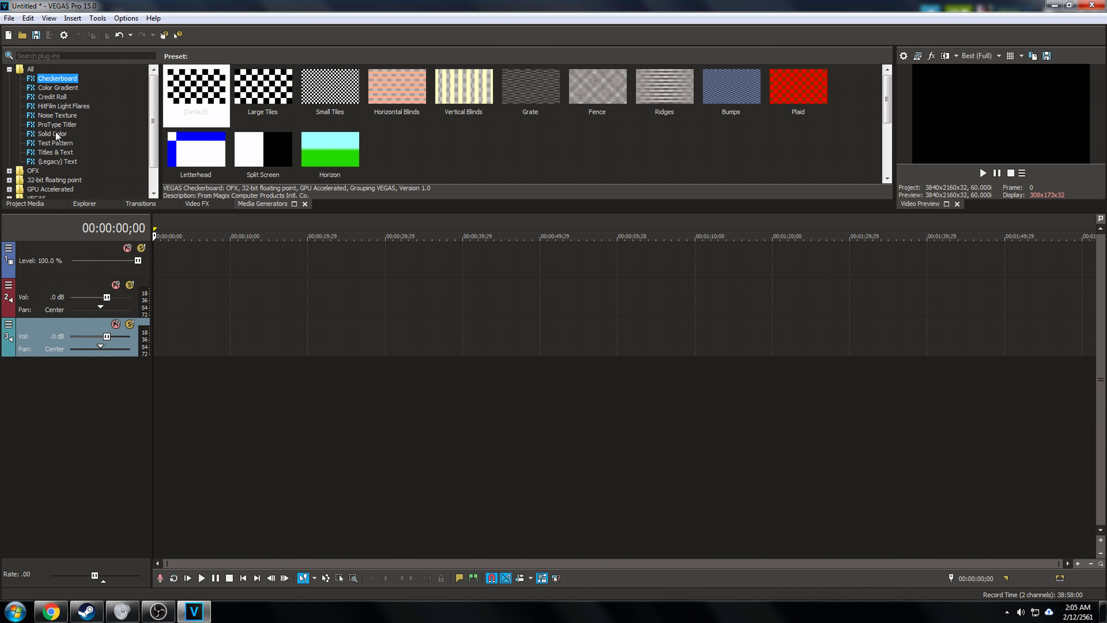
left_click(52, 96)
left_click(53, 133)
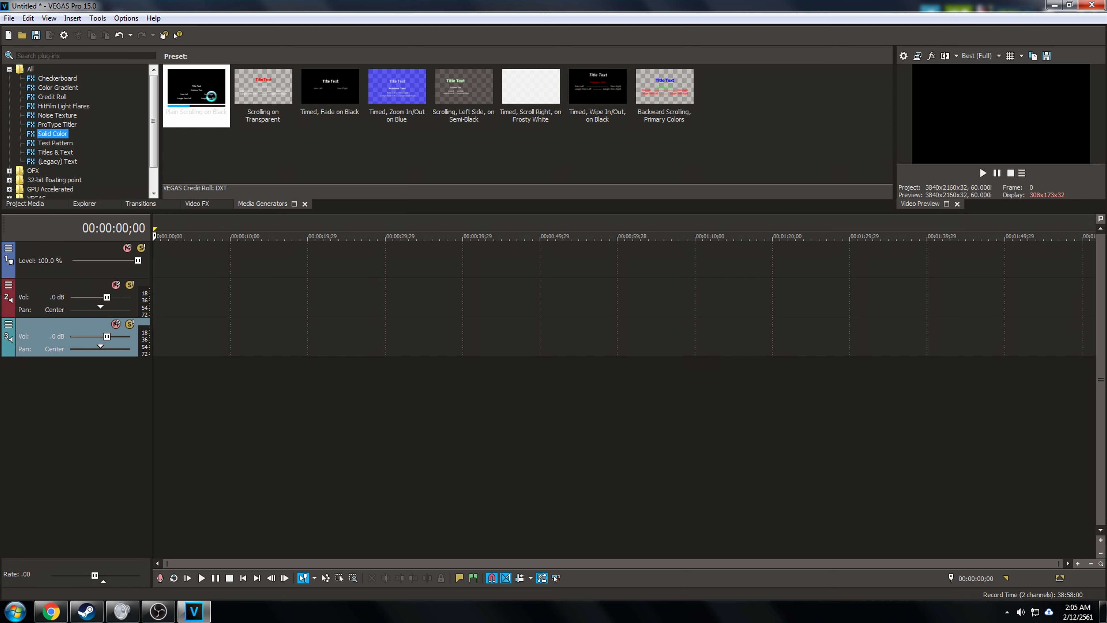
left_click_drag(245, 118, 181, 267)
left_click(688, 150)
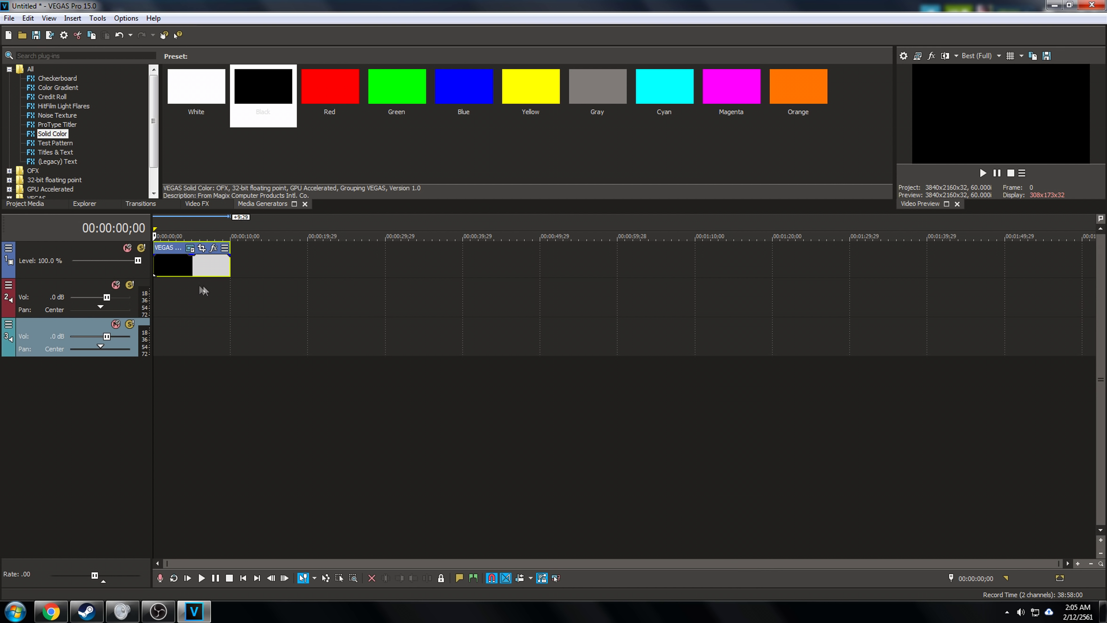
left_click(187, 273)
scroll(188, 271, "up", 2)
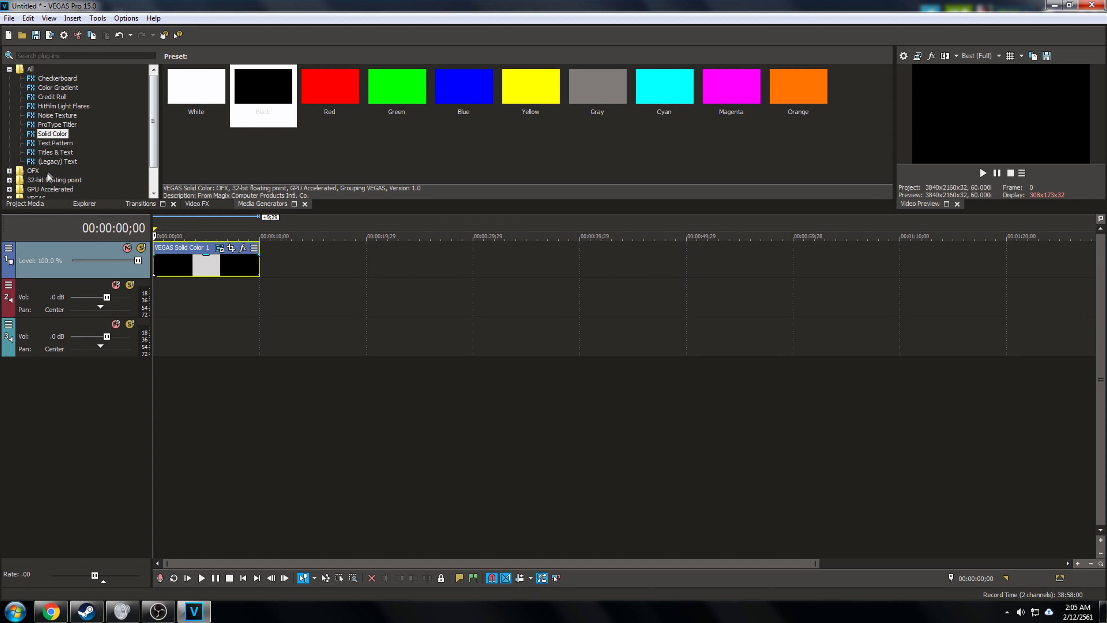
right_click(192, 264)
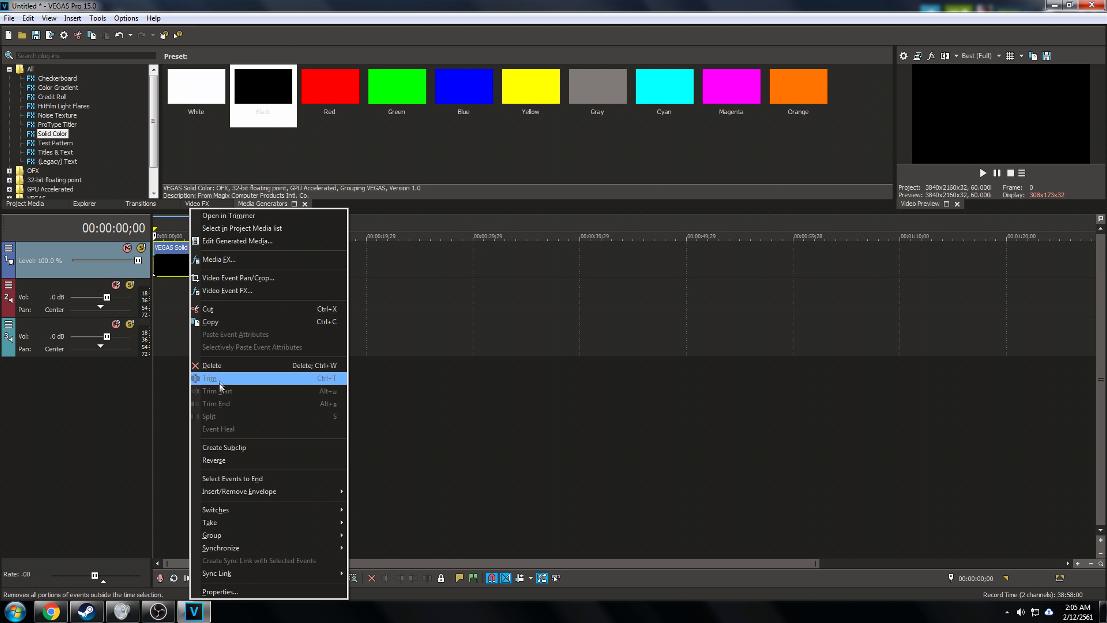
left_click(215, 367)
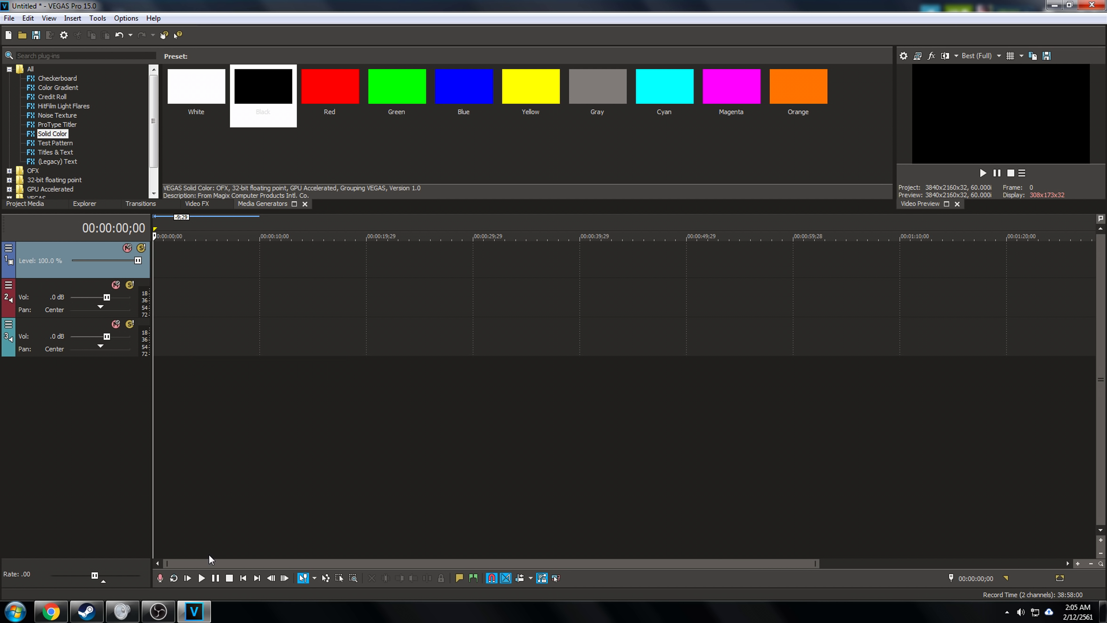
left_click(13, 612)
left_click(178, 240)
double_click(710, 143)
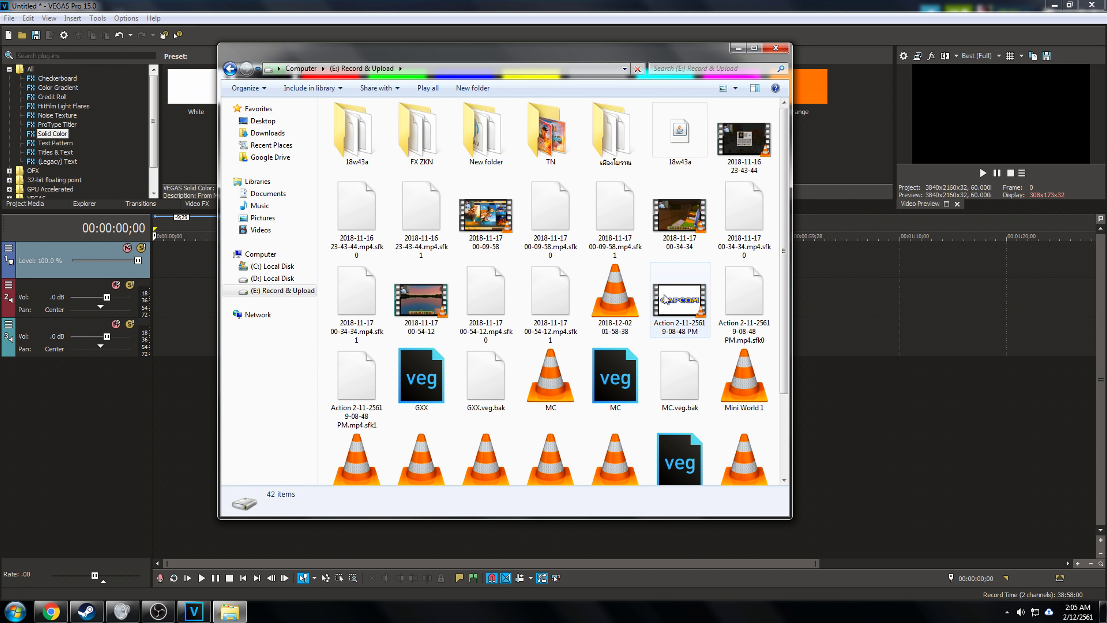
left_click(679, 301)
left_click_drag(855, 277, 848, 284)
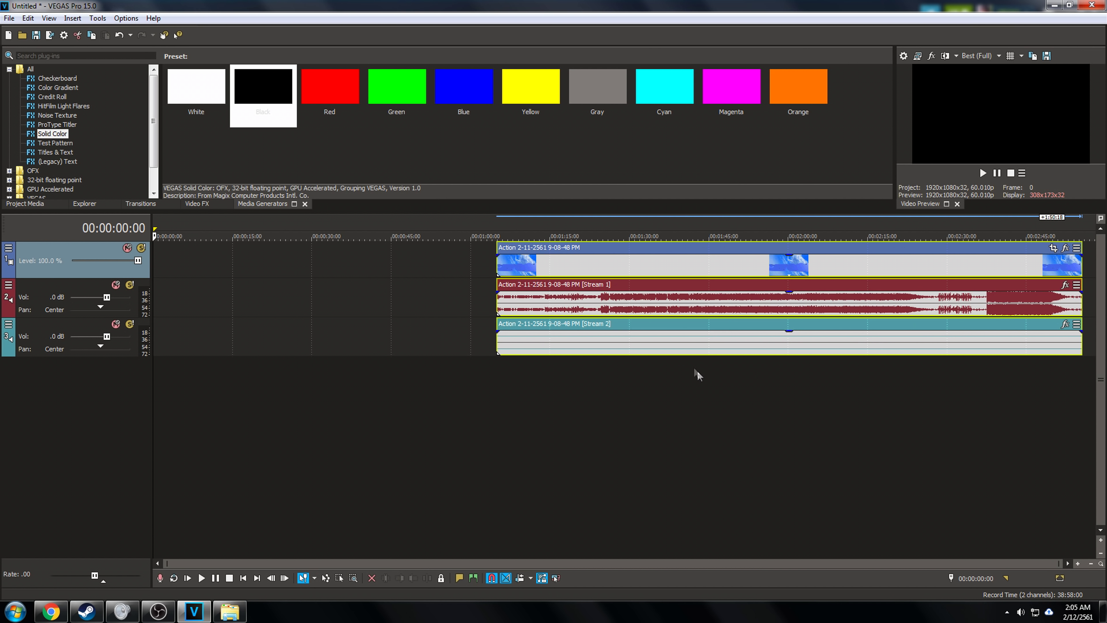
left_click_drag(741, 292, 397, 292)
- Cut away the recording before about 00:01:17 on all three tracks and move the remaining part to the timeline start
left_click(221, 270)
left_click(262, 270)
scroll(279, 278, "up", 2)
scroll(654, 281, "down", 5)
left_click(577, 271)
left_click(486, 268)
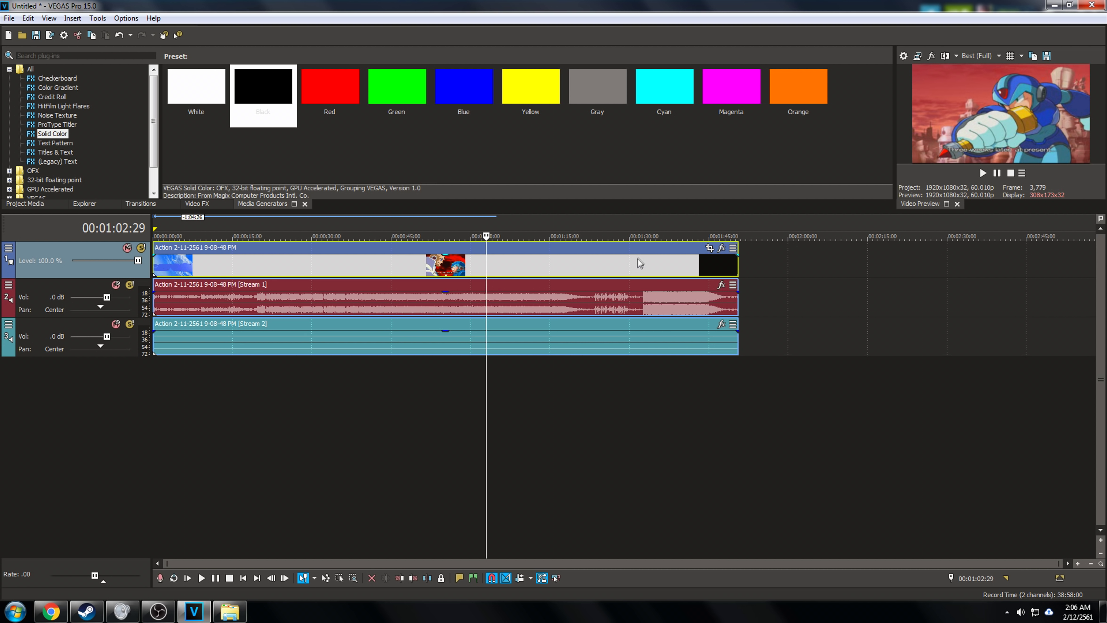
scroll(549, 286, "up", 3)
left_click(528, 267)
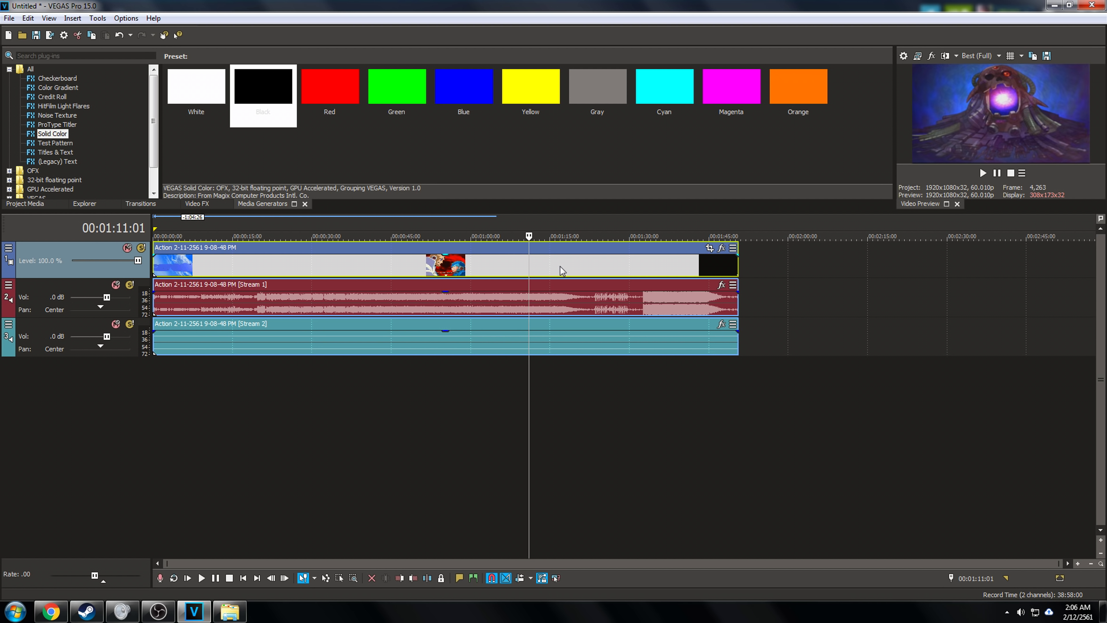
left_click(561, 268)
key("s")
right_click(515, 336)
left_click(555, 336)
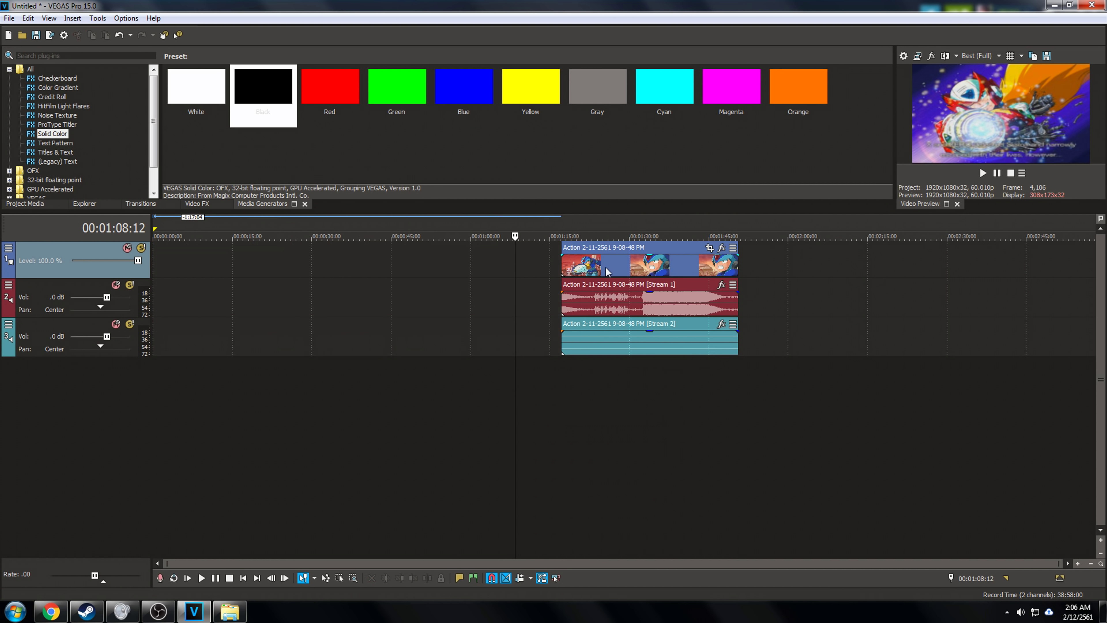
- Apply the 4K 60FPS template to the project's video properties
left_click(915, 58)
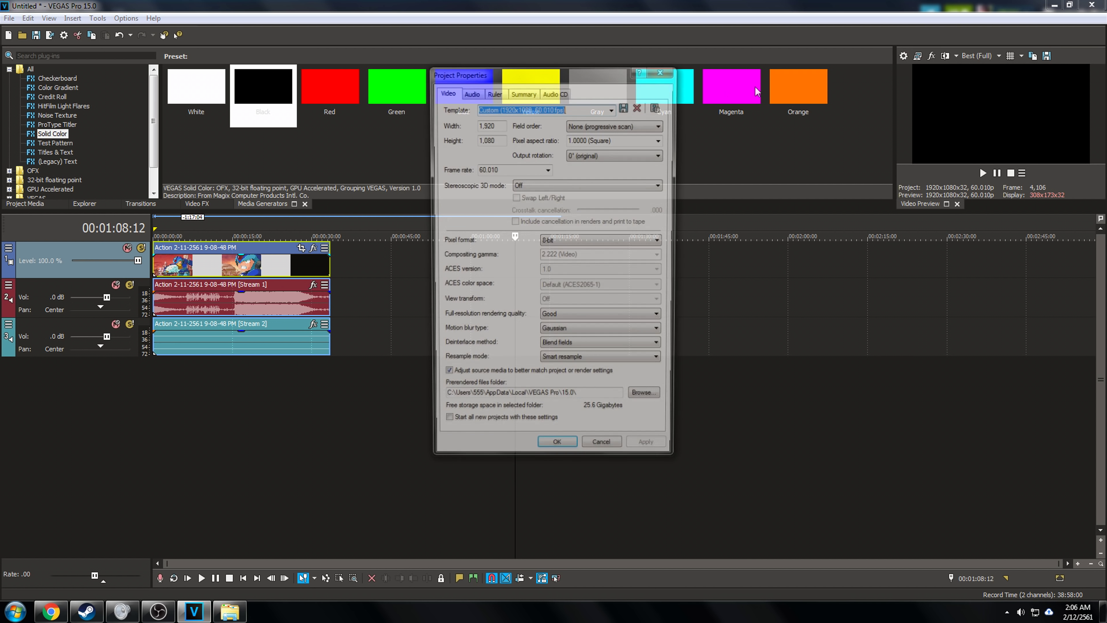
left_click(613, 107)
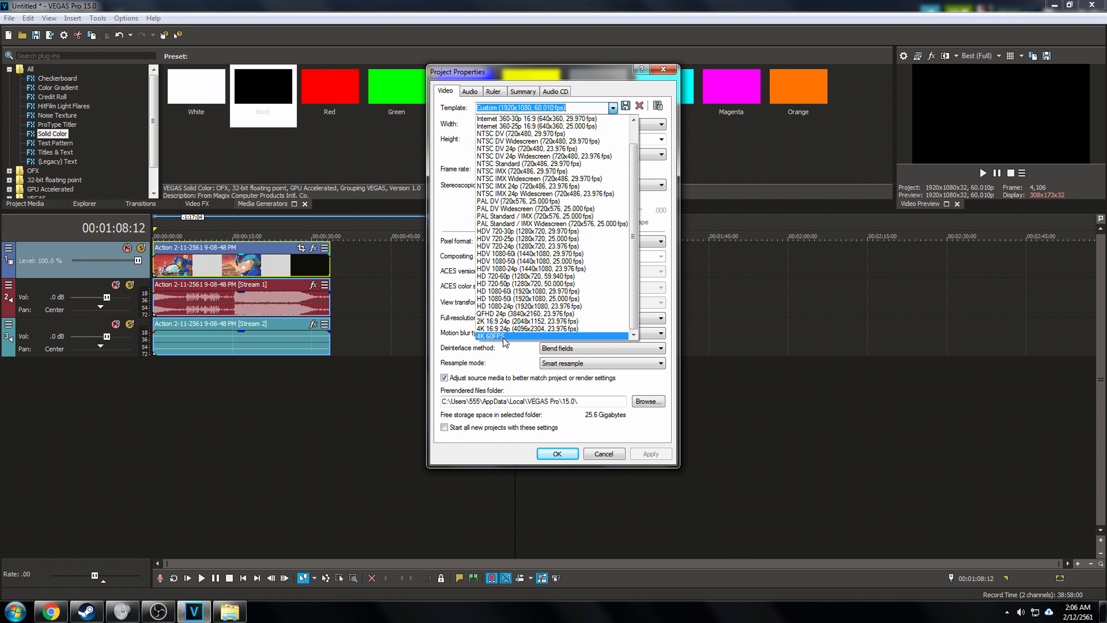
left_click(523, 336)
left_click(557, 452)
- Save a snapshot of the timeline's first frame to the Desktop as the JPEG file Image1
key("ctrl+Home")
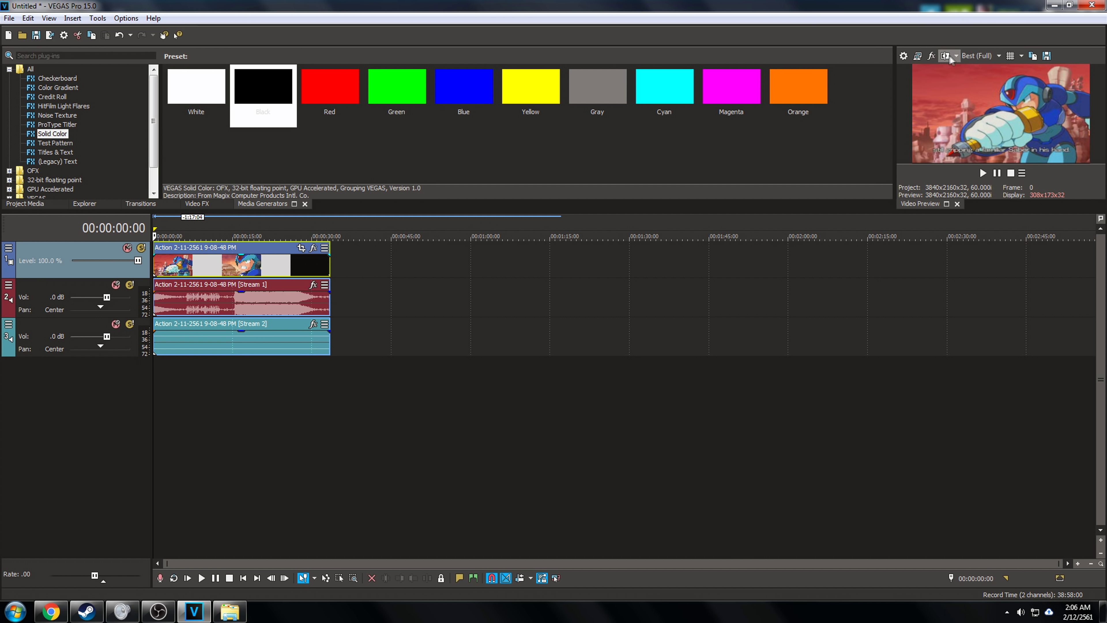
left_click(1047, 56)
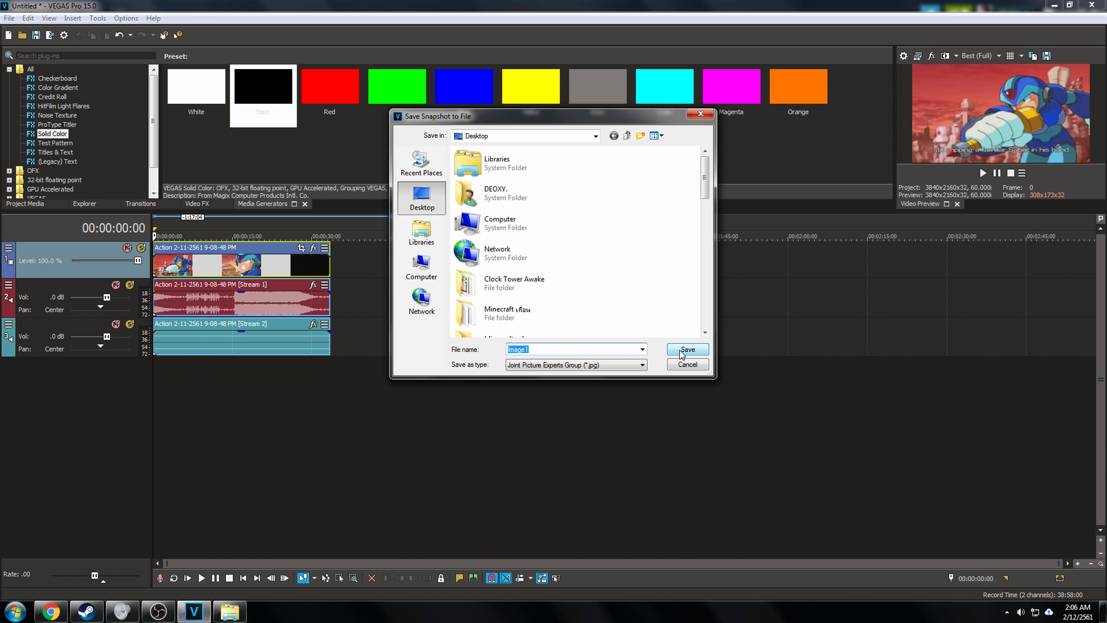
left_click(688, 349)
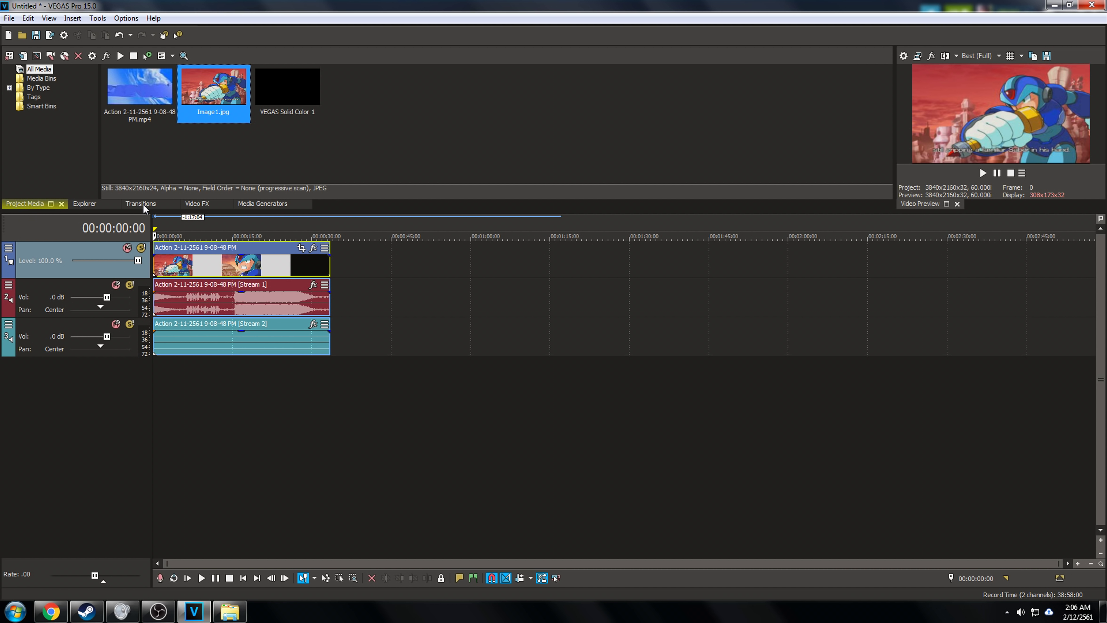
- Apply the Color Corrector effect with the Action preset to the recording's video event
left_click(195, 204)
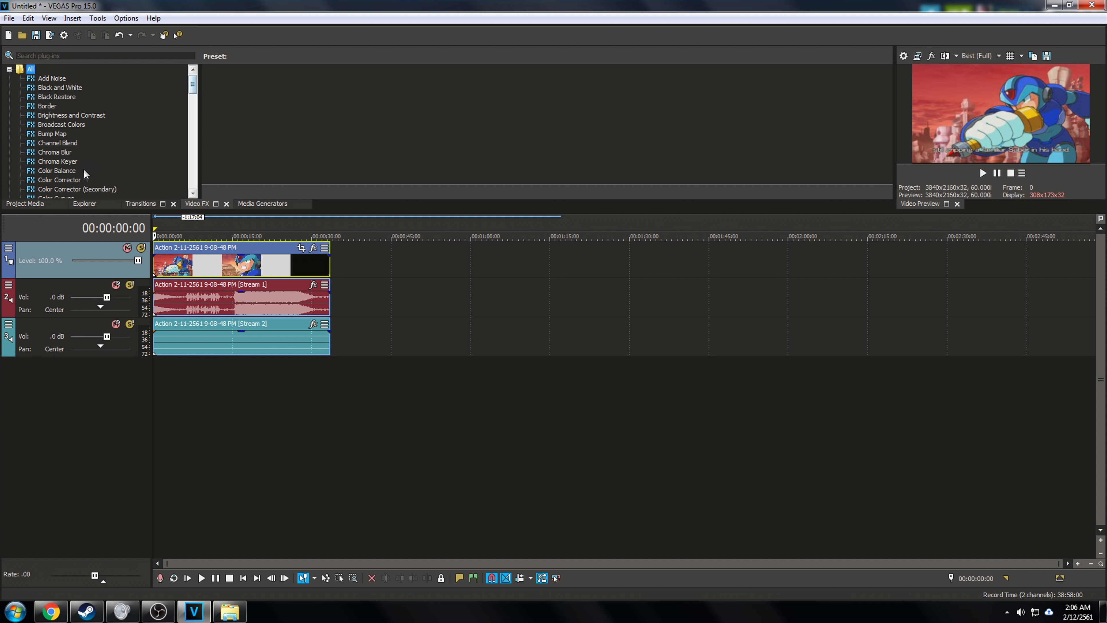
left_click(77, 181)
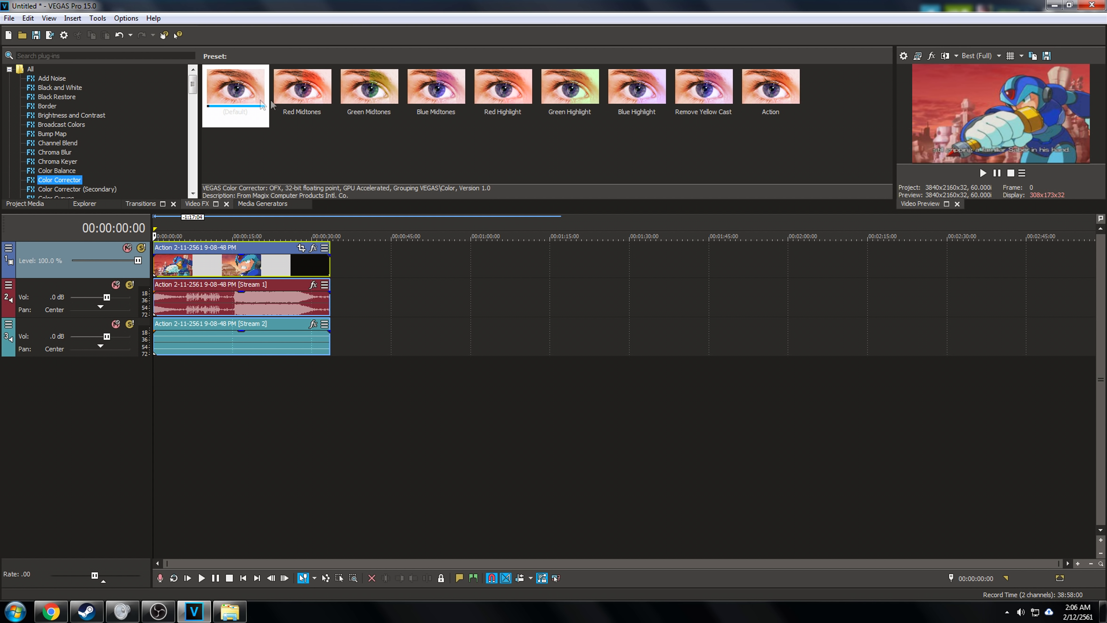
left_click(765, 98)
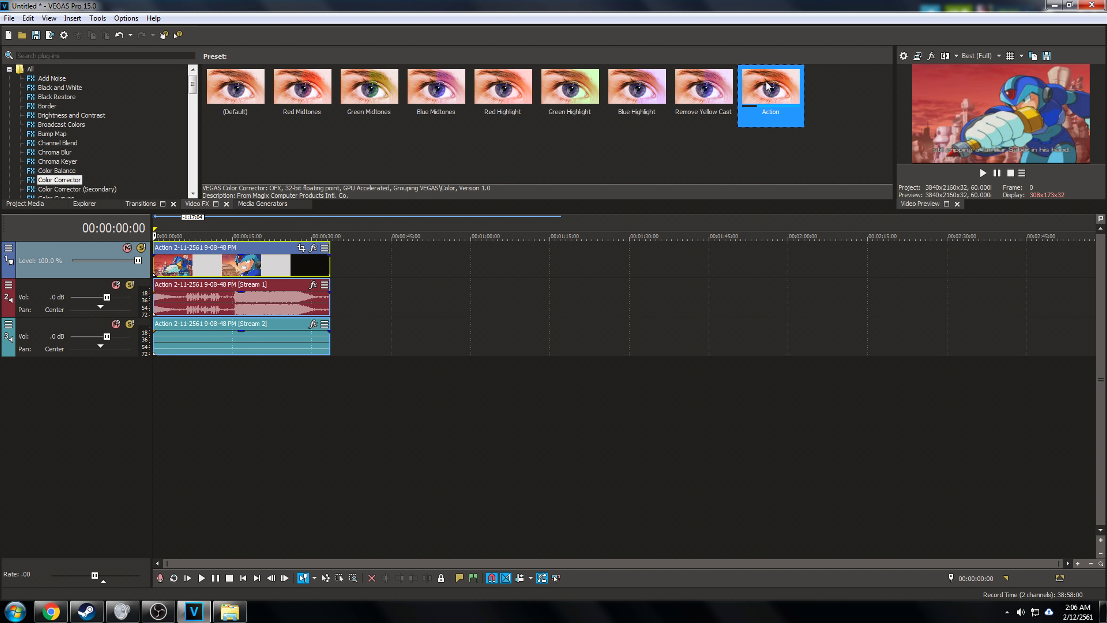
left_click_drag(706, 149, 264, 264)
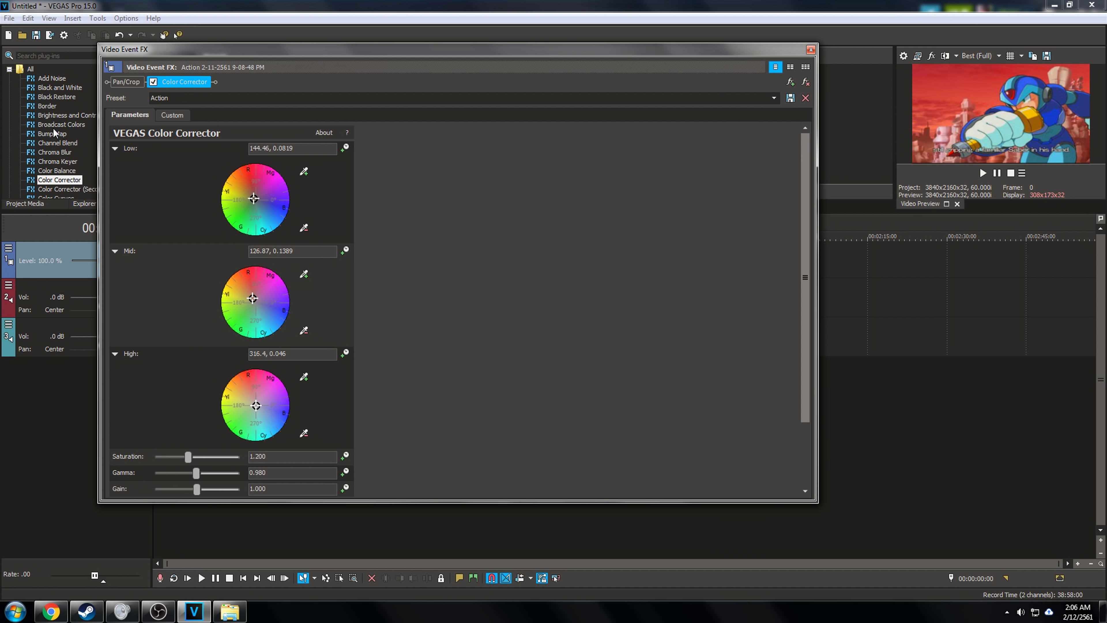
left_click_drag(320, 151, 127, 158)
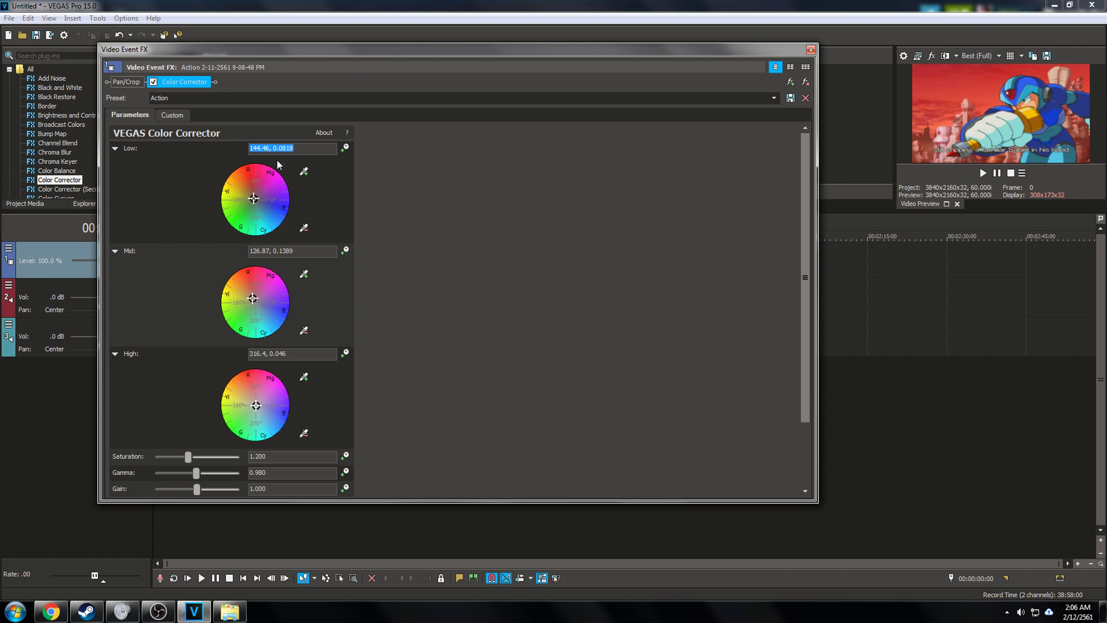
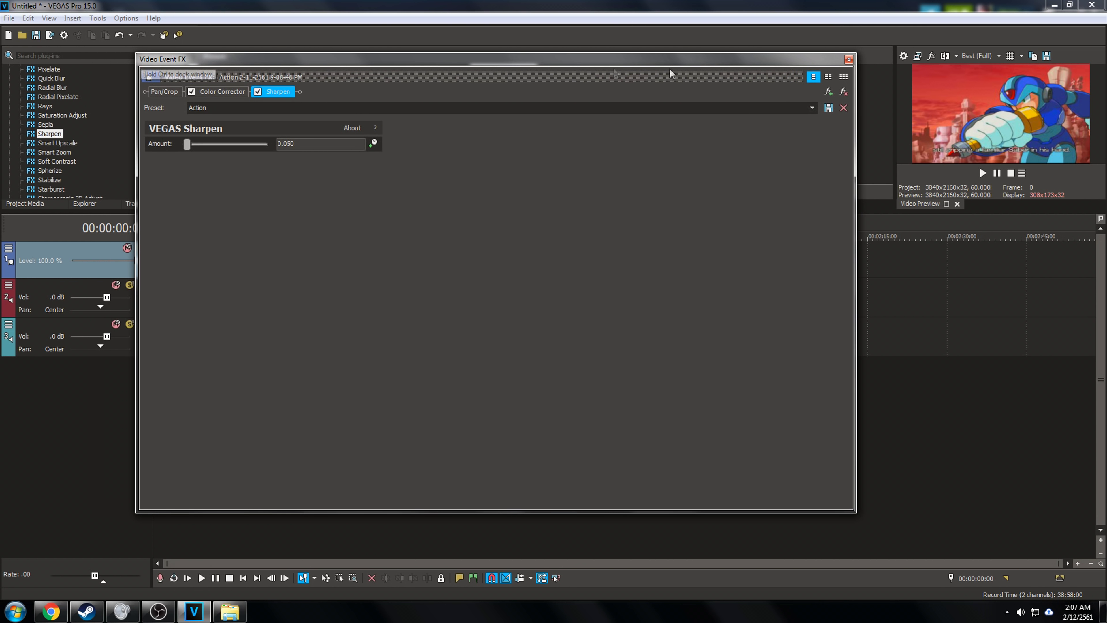
- Close the event effects window and save a snapshot of the current frame to the Desktop as the JPEG file Image2
left_click(846, 50)
left_click(1047, 56)
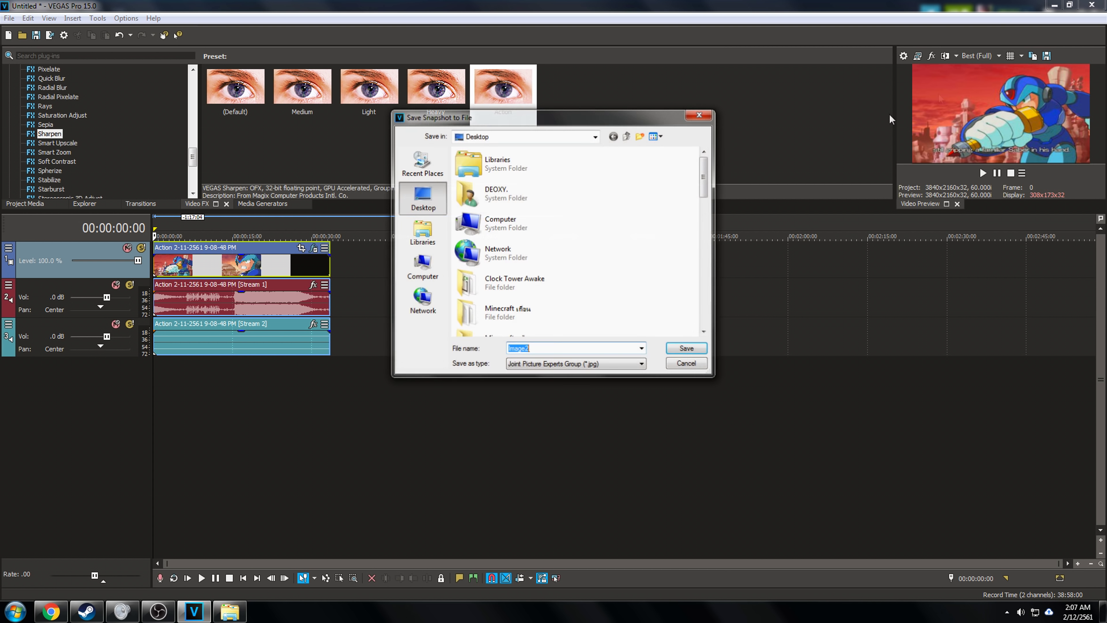
left_click(685, 352)
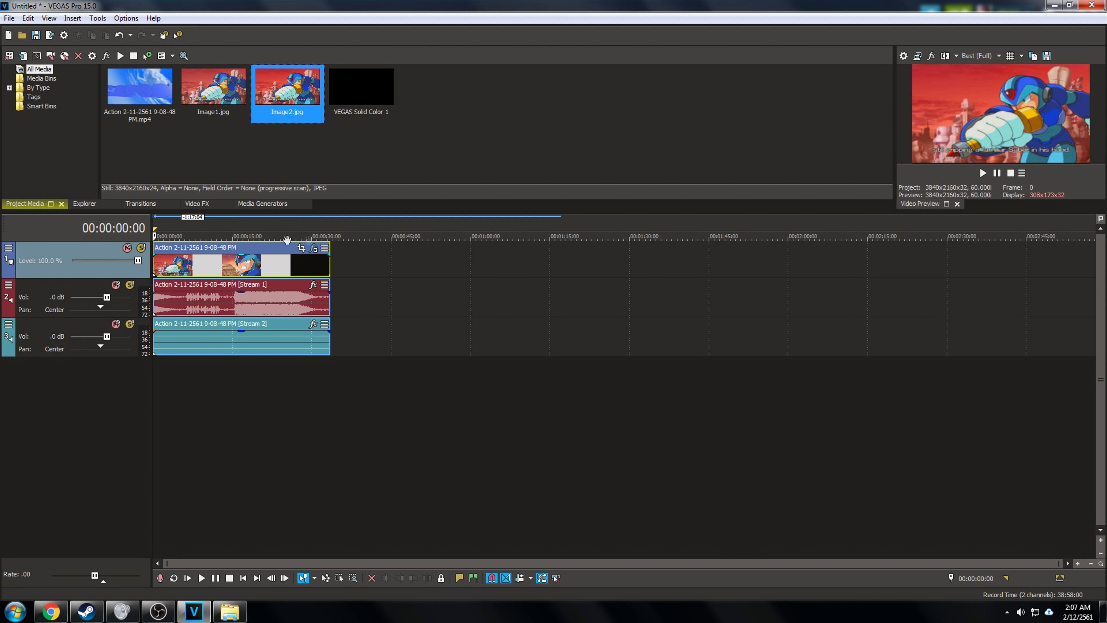
- Place Image1.jpg and Image2.jpg one after the other on the video track, past the recording's end, starting at about 00:00:42
left_click_drag(227, 102, 391, 261)
left_click_drag(287, 87, 416, 261)
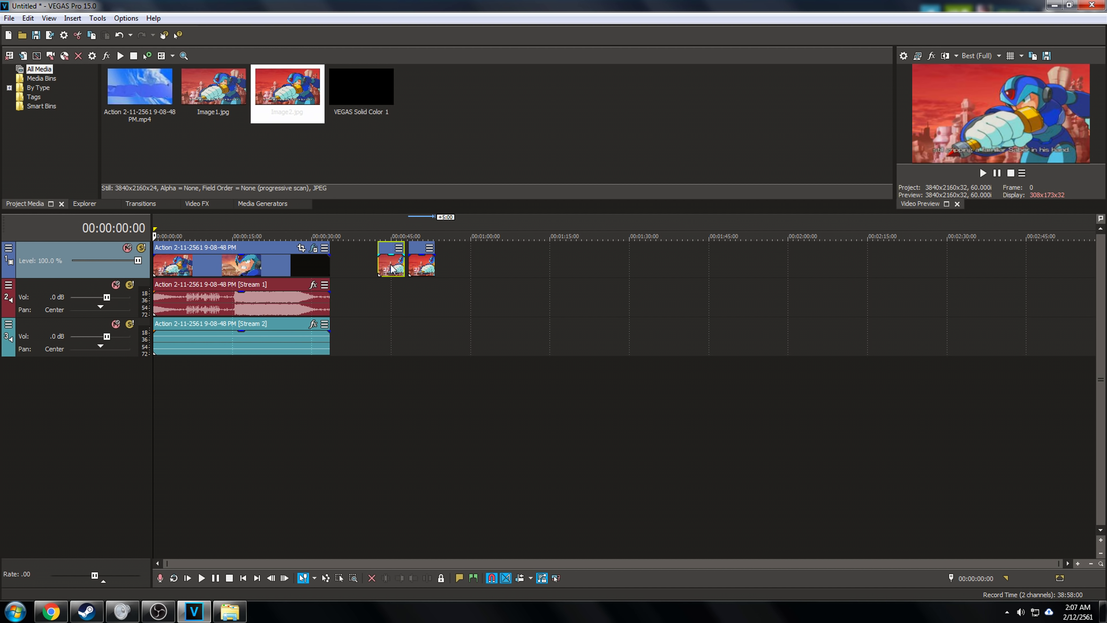
- Compare the Image1 and Image2 snapshots by alternating the playhead between their events
scroll(416, 261, "up", 2)
left_click(557, 267)
left_click(513, 267)
left_click(563, 267)
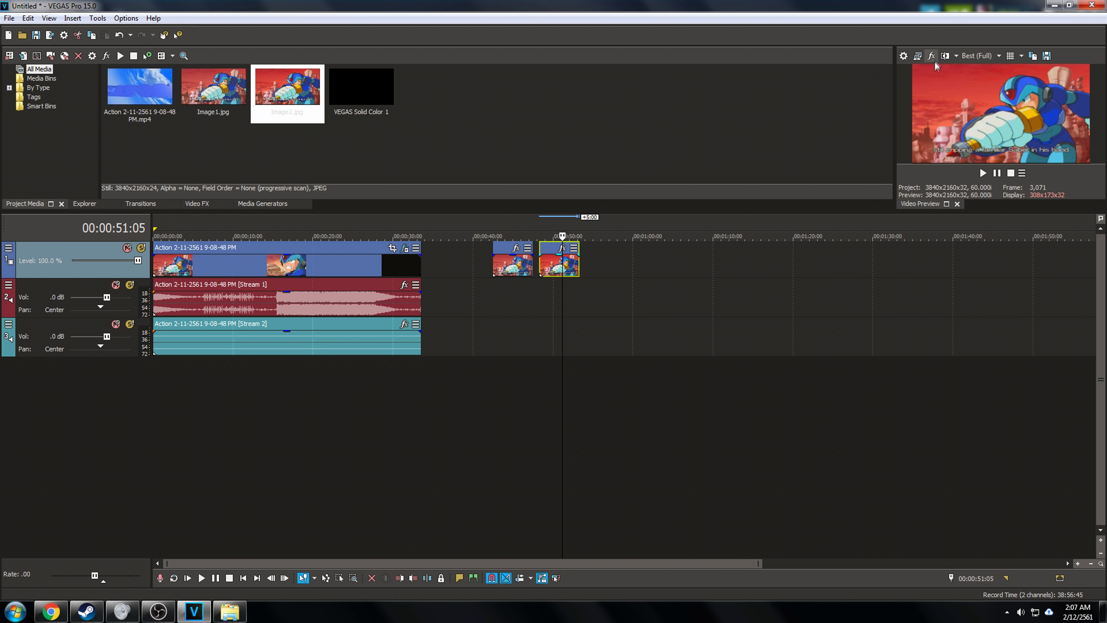
left_click(509, 268)
left_click(561, 268)
left_click(561, 268)
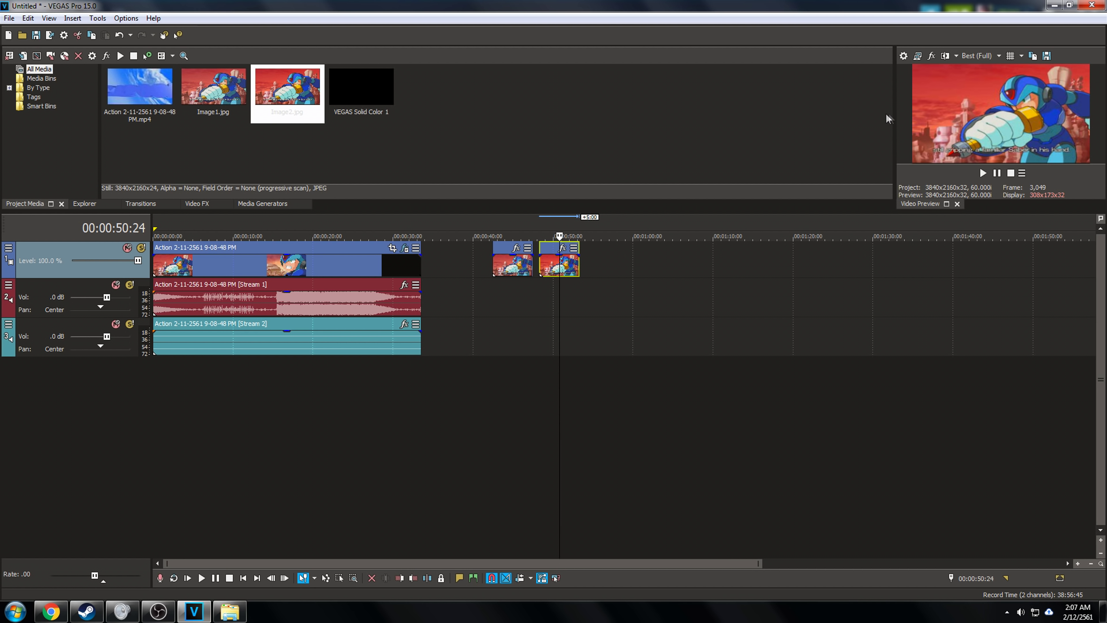
- Enlarge the video preview to compare the two snapshots closely by alternating between their events, and shrink the preview again
left_click_drag(894, 131, 595, 131)
left_click_drag(813, 201, 825, 364)
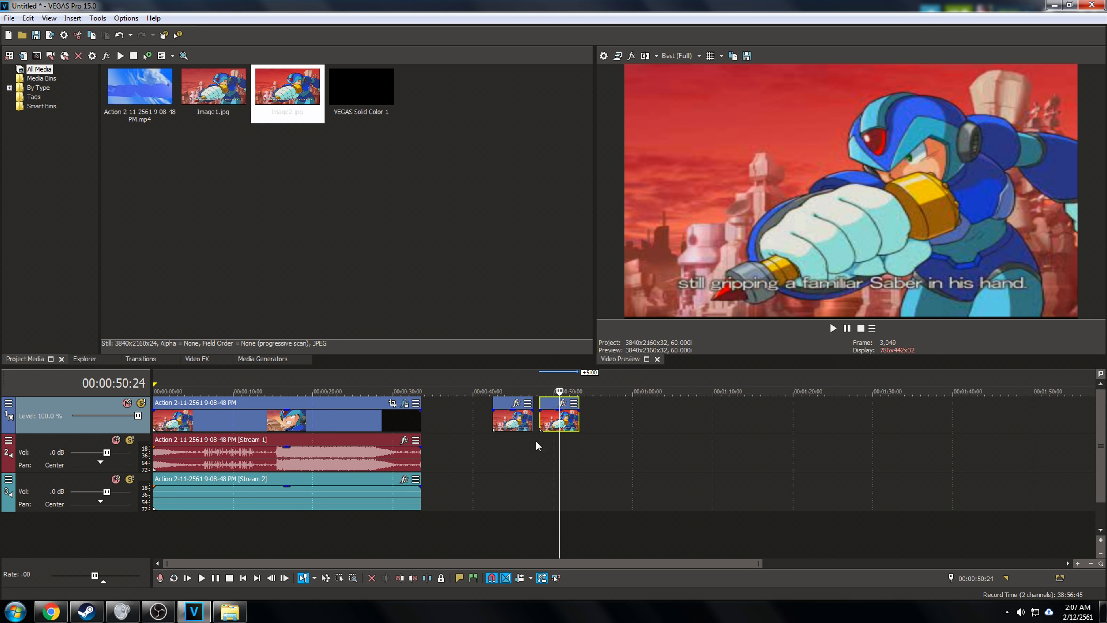
left_click(516, 421)
left_click(562, 418)
left_click(516, 421)
left_click(563, 420)
left_click(517, 421)
left_click(560, 420)
left_click(520, 421)
left_click(513, 424)
left_click(554, 420)
left_click(508, 421)
left_click(551, 420)
left_click(511, 422)
left_click(559, 421)
left_click(514, 422)
left_click(554, 425)
left_click(507, 421)
left_click(548, 421)
left_click(506, 422)
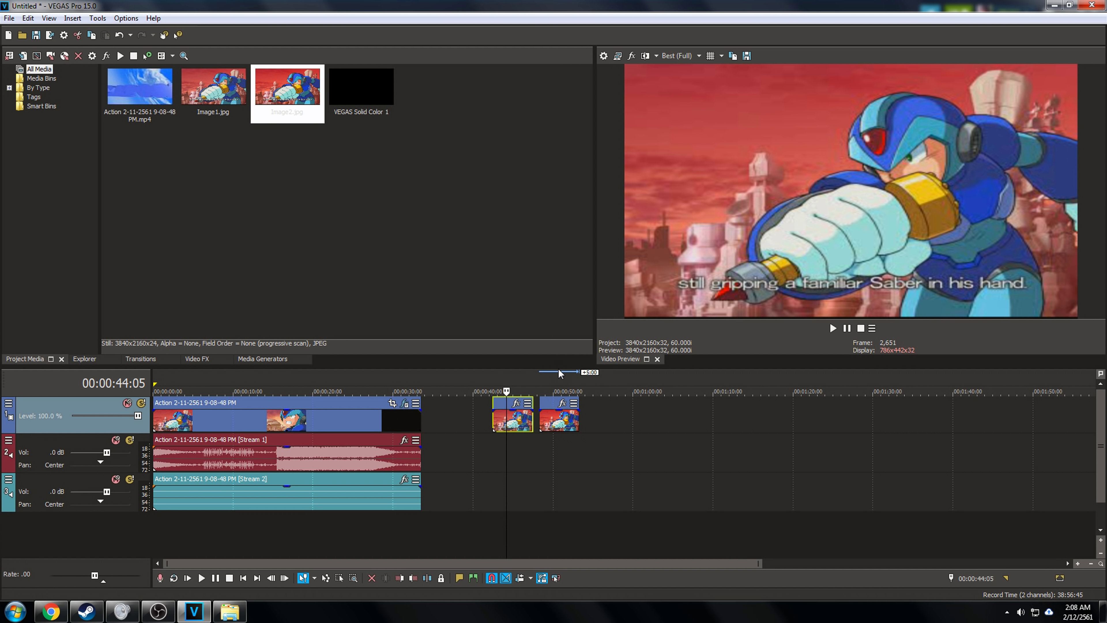
left_click_drag(560, 370, 899, 176)
- Mark the length of the Image1 snapshot event as the time selection
left_click(514, 276)
left_click(553, 277)
double_click(514, 272)
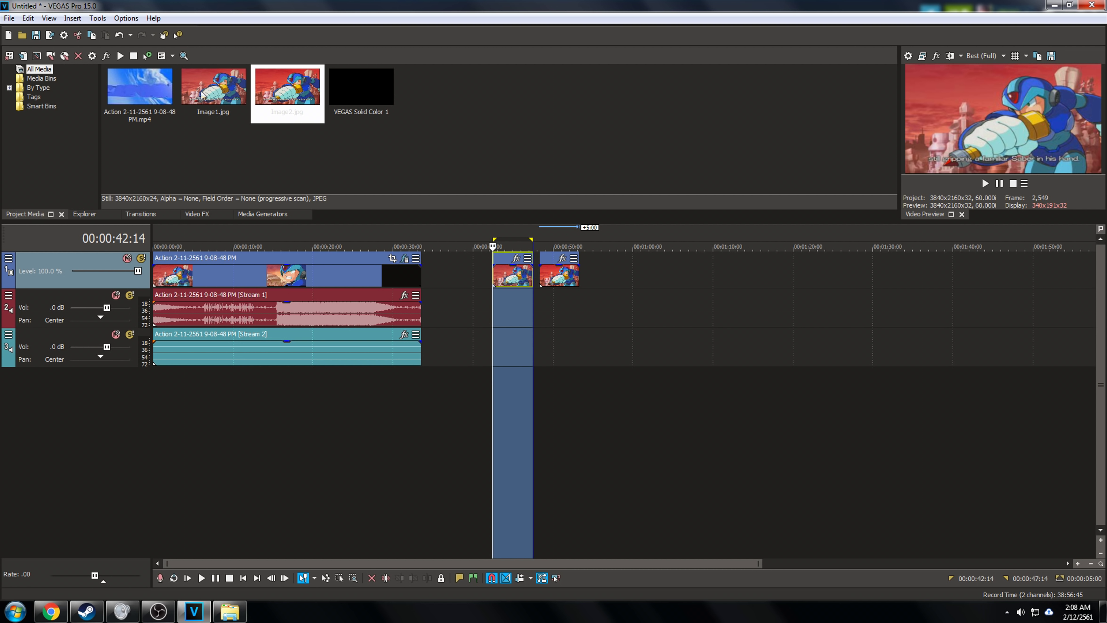
- Open the Render As dialog and turn off the filter that shows favorites only
left_click(50, 35)
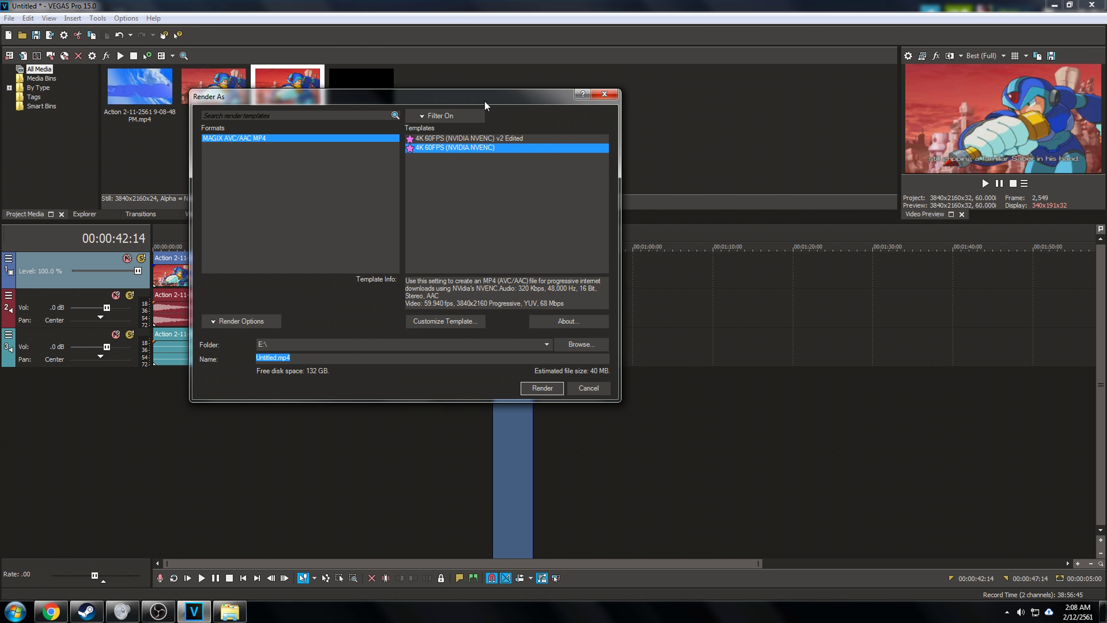
left_click_drag(484, 101, 639, 106)
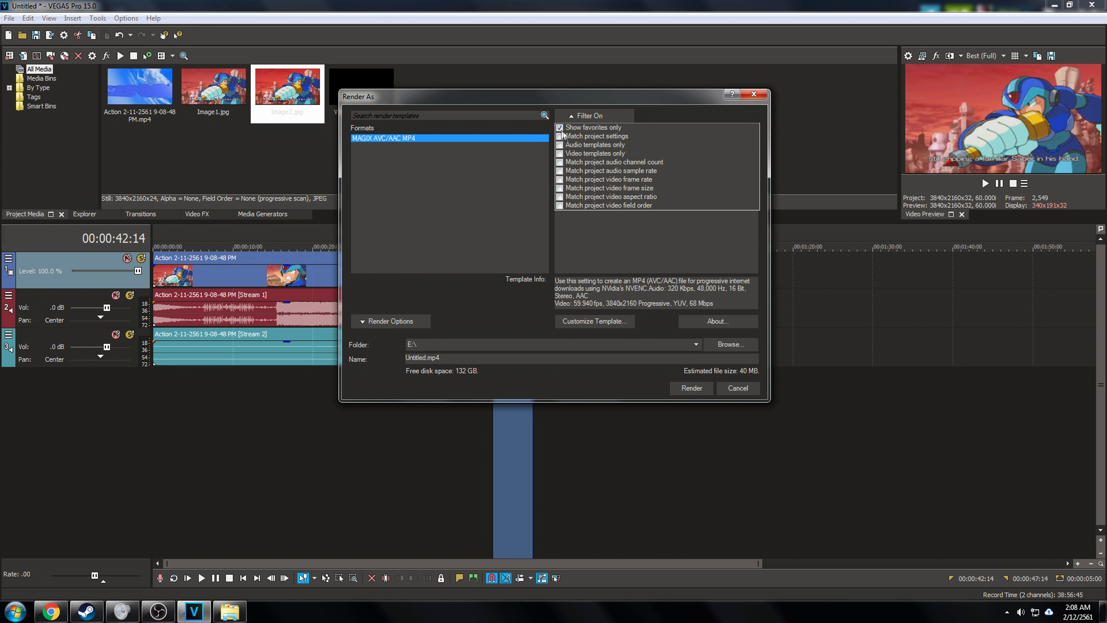
left_click(610, 176)
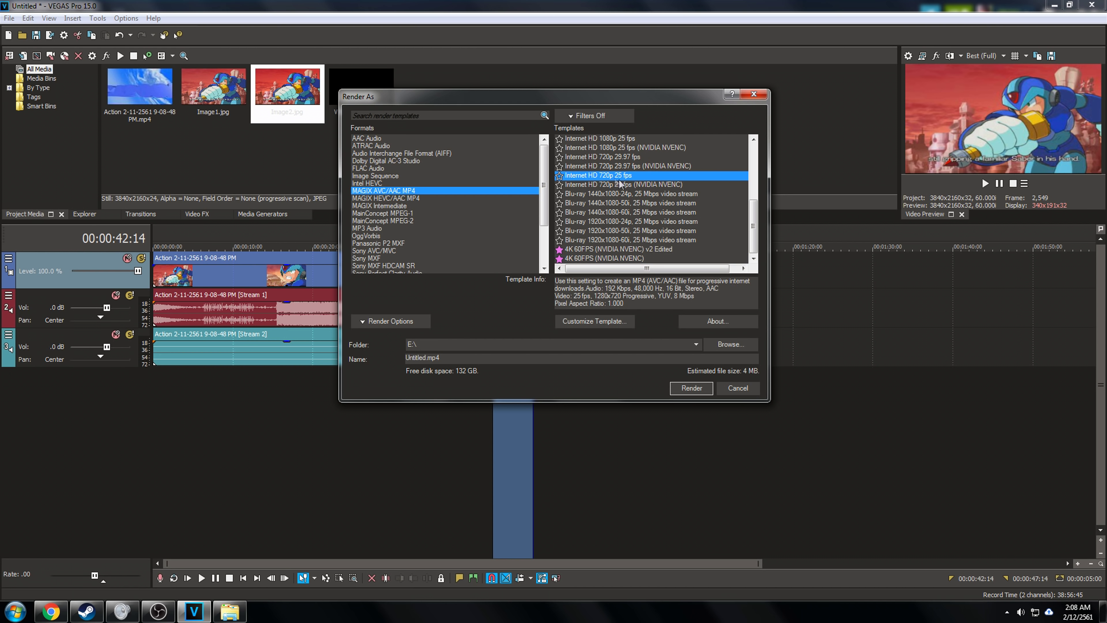
- Select the Internet 4K 2160p 59.94 fps (NVIDIA NVENC) template of the MAGIX AVC/AAC MP4 format
scroll(671, 194, "up", 3)
scroll(749, 175, "up", 1)
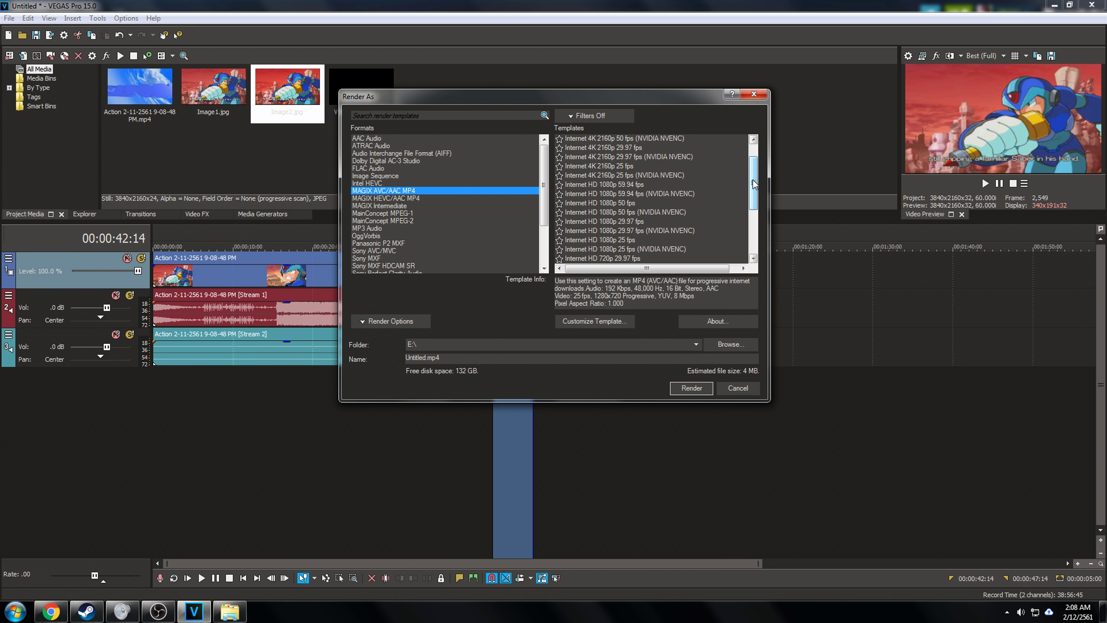
scroll(735, 174, "up", 1)
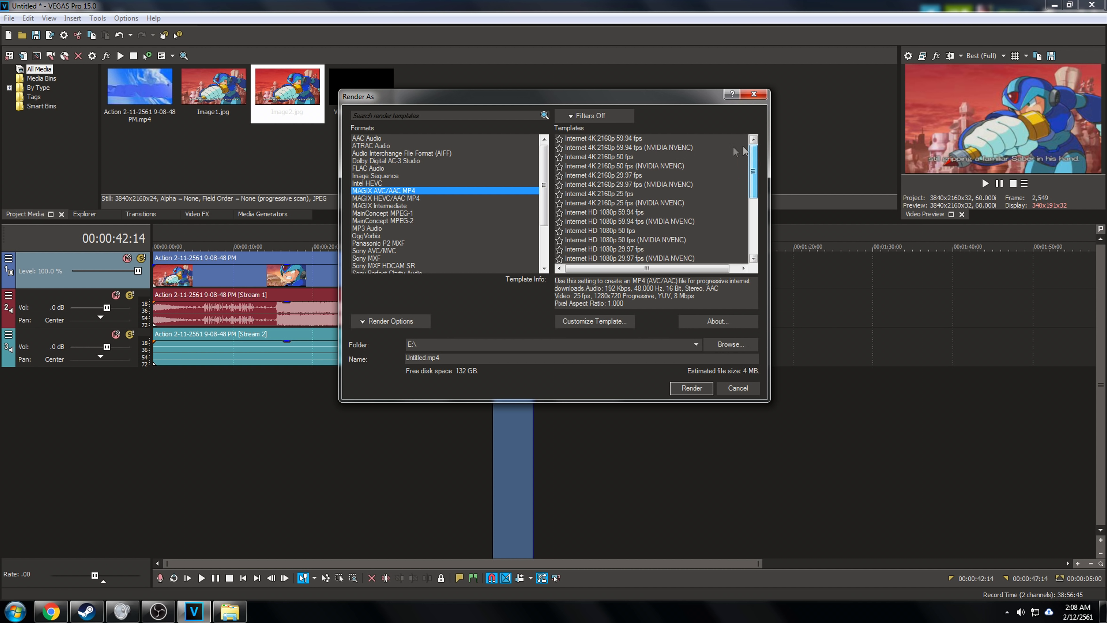
left_click(600, 149)
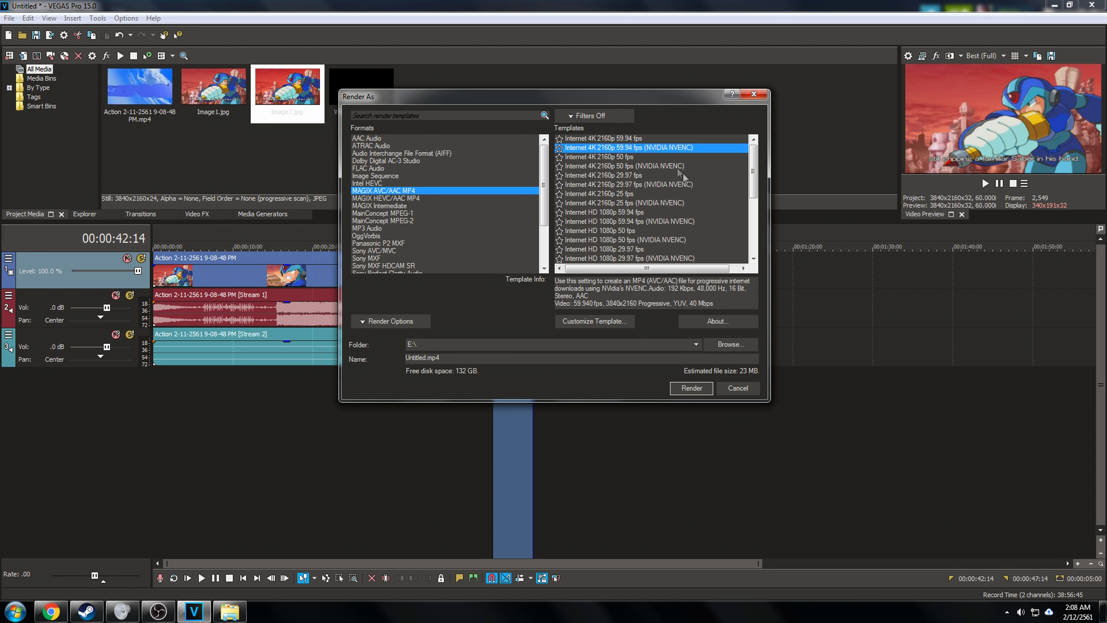
- Find the 4K 60FPS (NVIDIA NVENC) template among the MP4 templates and view its custom settings briefly
left_click_drag(751, 165, 752, 221)
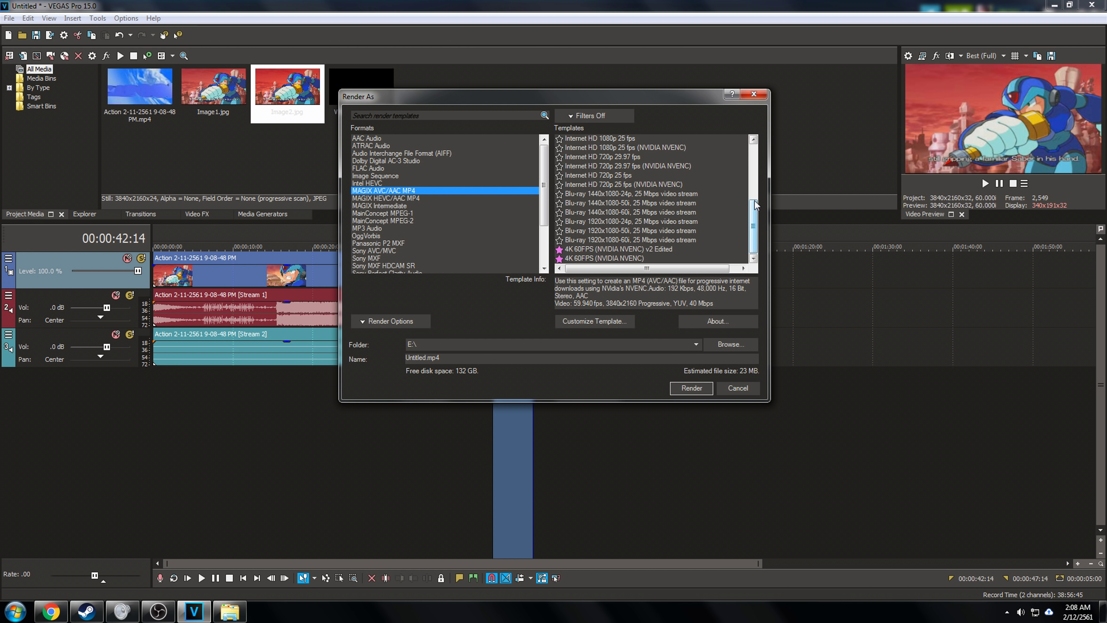
scroll(755, 201, "up", 4)
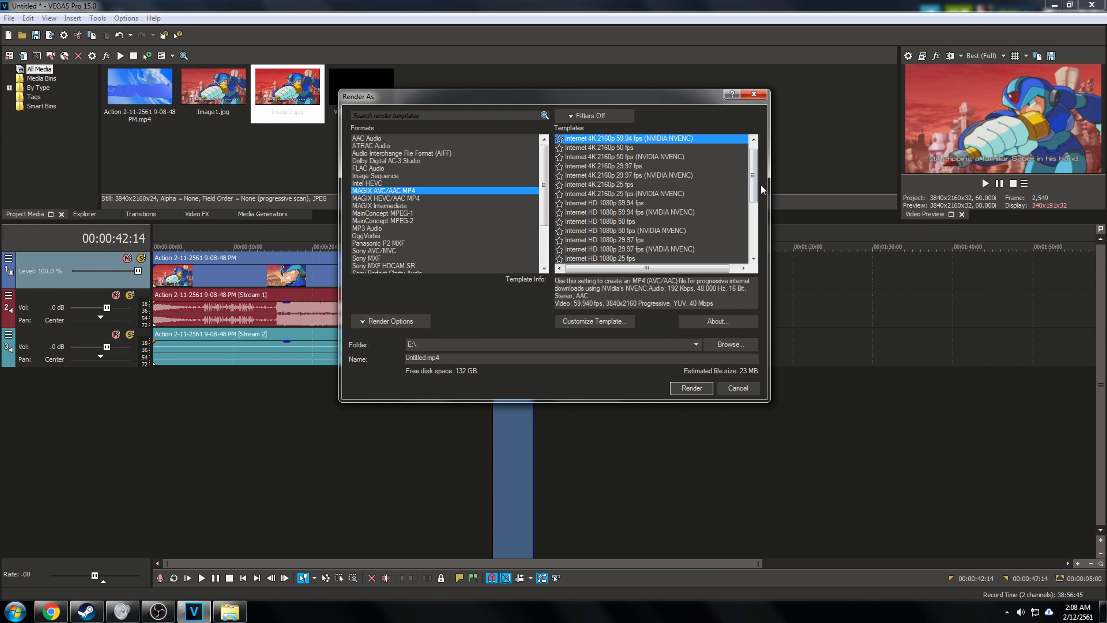
scroll(757, 193, "down", 1)
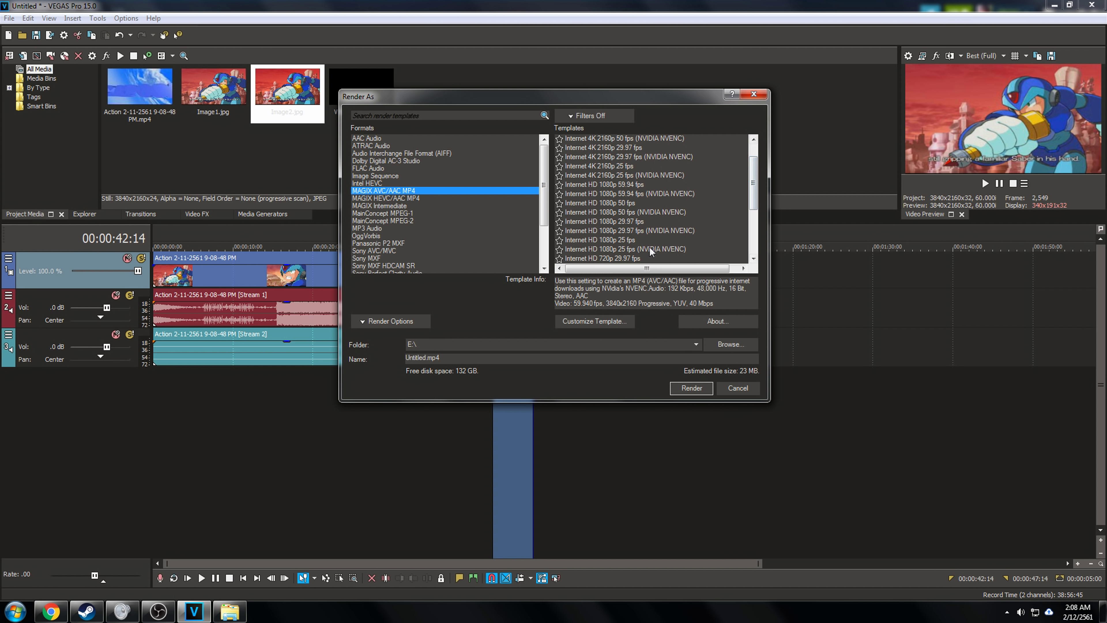
scroll(752, 200, "down", 1)
scroll(753, 203, "down", 4)
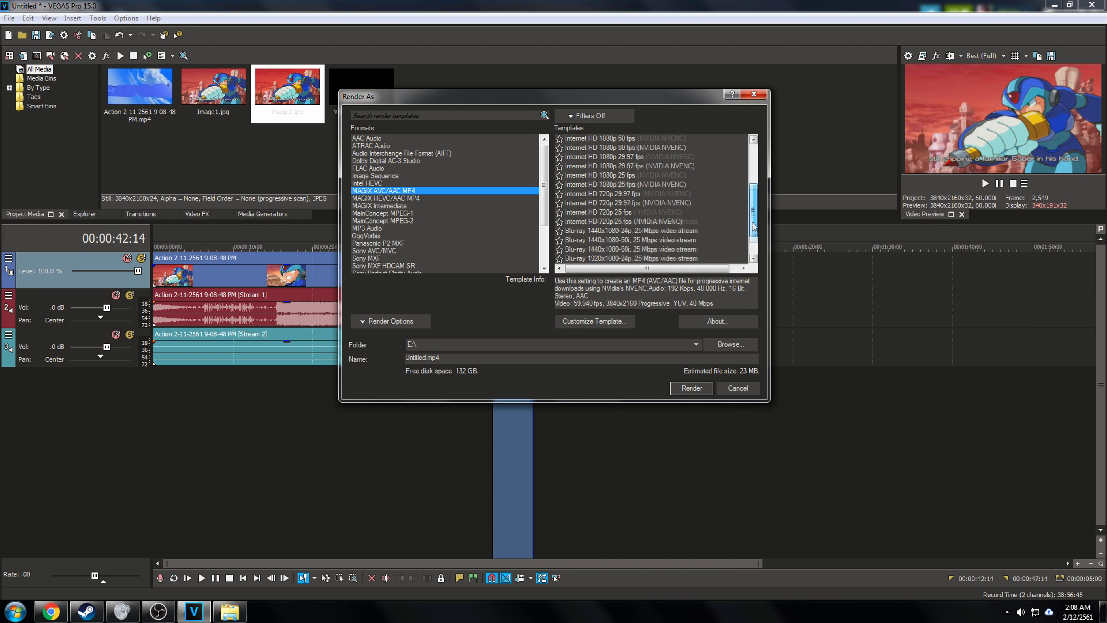
left_click(650, 259)
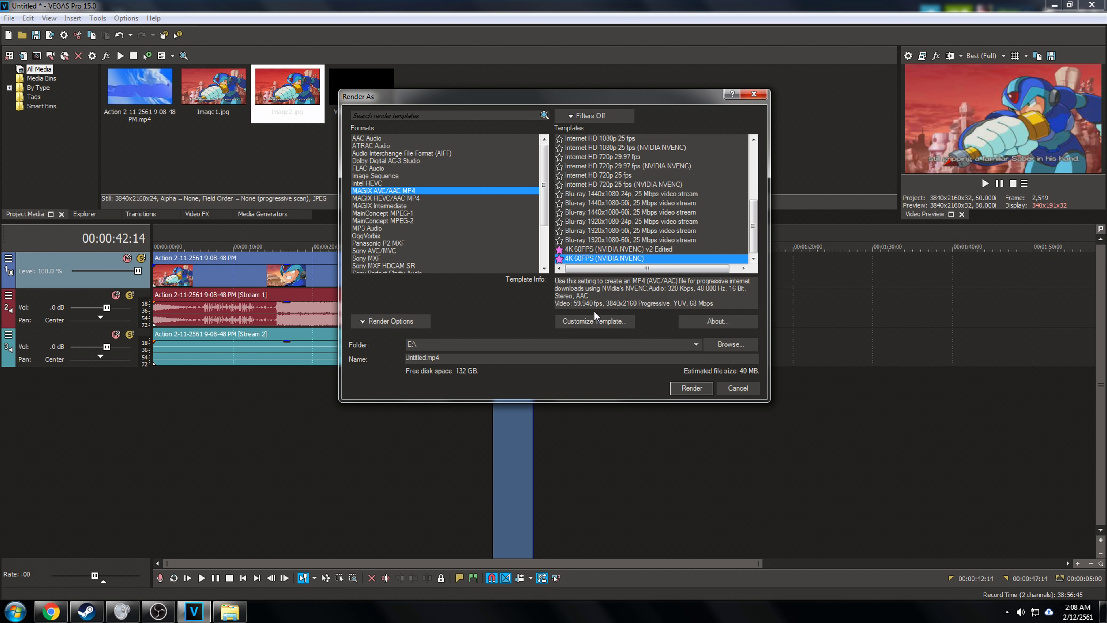
left_click(597, 326)
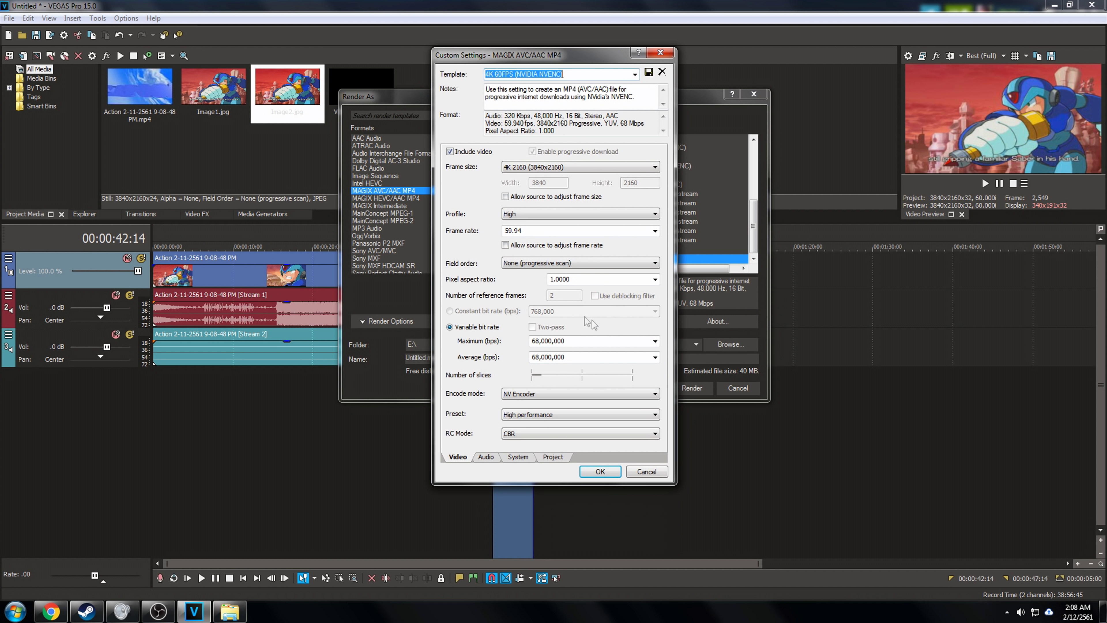
left_click(678, 49)
- Go back to the built-in Internet 4K 2160p 59.94 fps (NVIDIA NVENC) render template
left_click(630, 203)
scroll(628, 197, "up", 3)
scroll(628, 196, "up", 2)
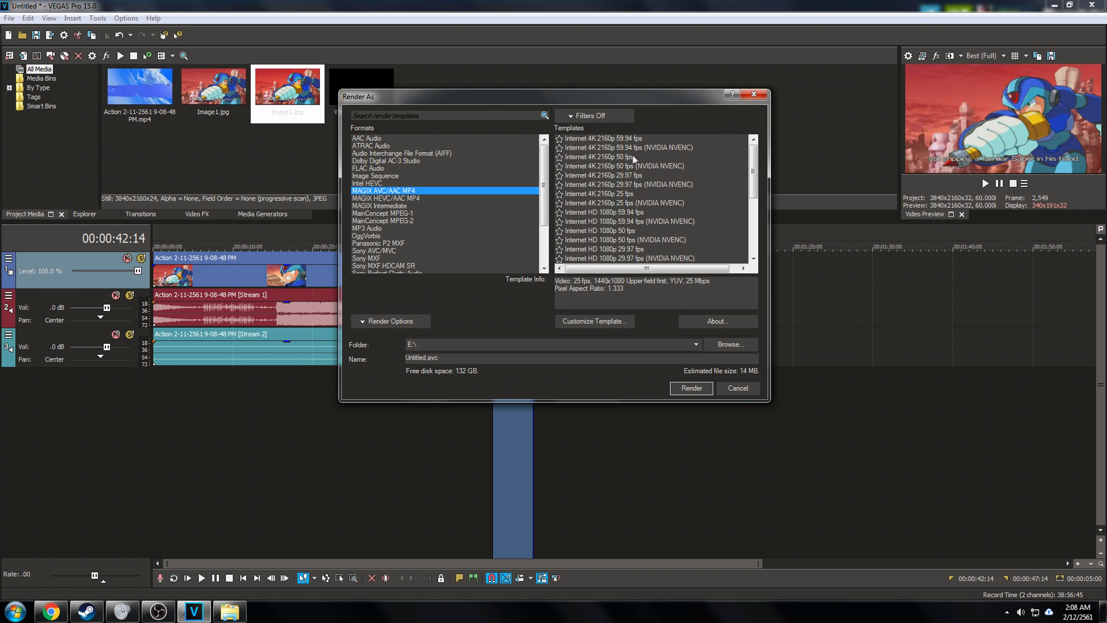
left_click(657, 147)
- Choose the 4K 60FPS (NVIDIA NVENC) render template and open its custom settings beside the template list
left_click_drag(758, 184, 758, 261)
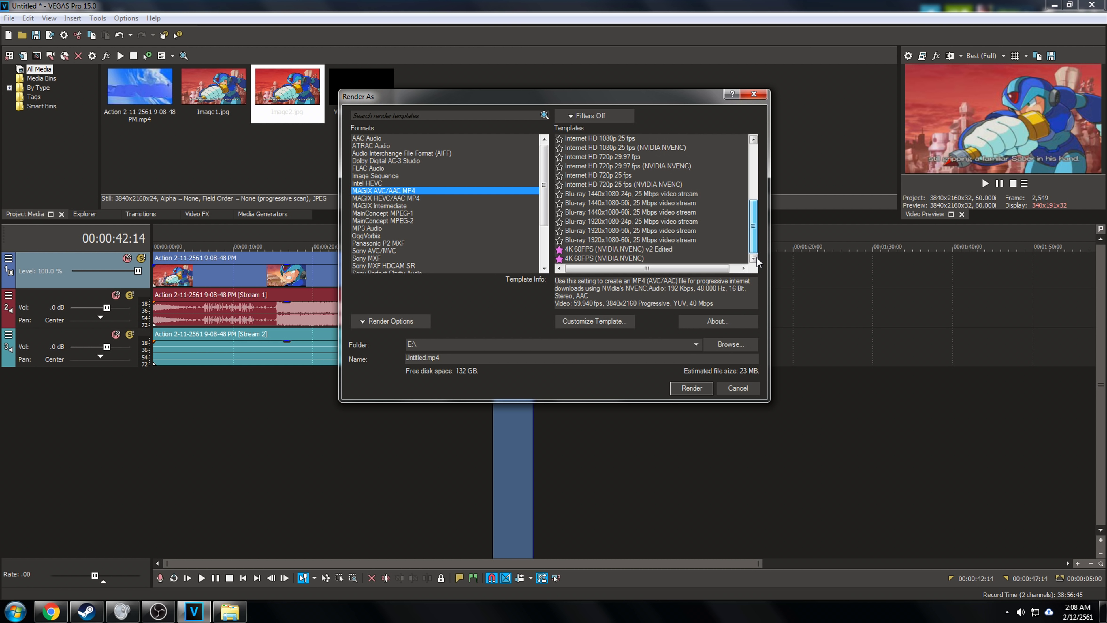
left_click(590, 257)
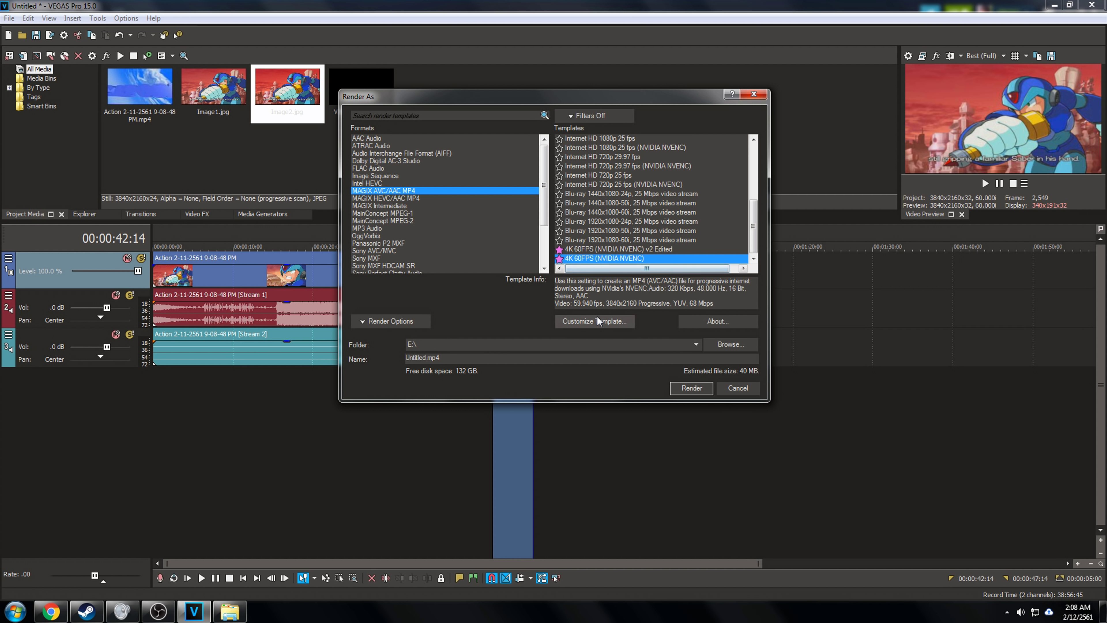
left_click(604, 322)
left_click_drag(567, 55, 837, 59)
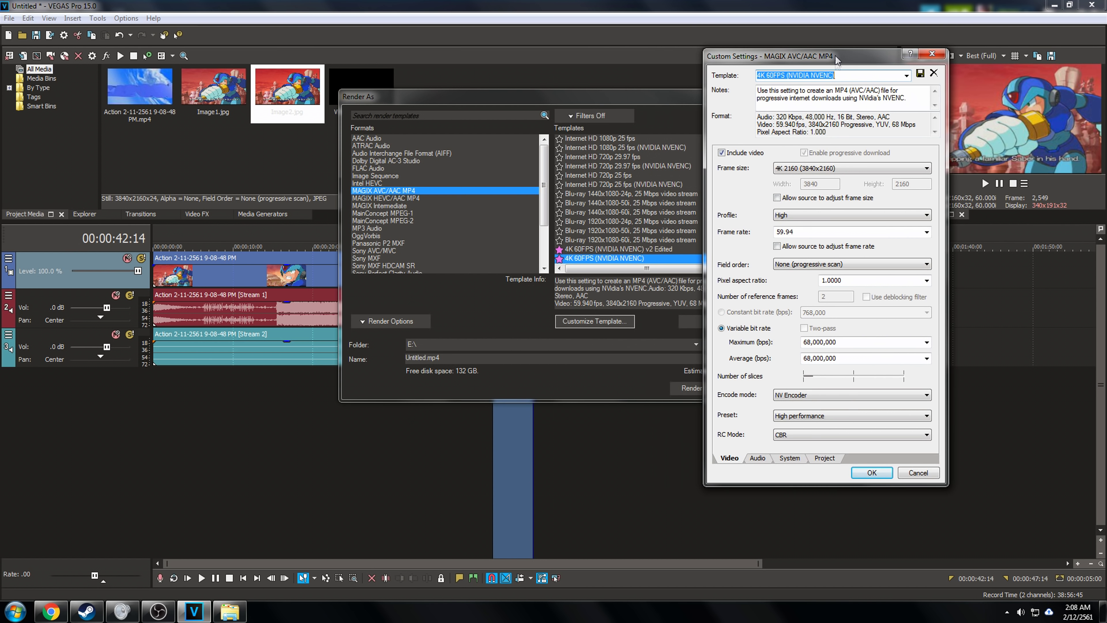
- Review the template's frame size, frame rate, maximum and average bit rates, and choose NV Encoder as the encode mode
left_click(789, 169)
left_click(792, 170)
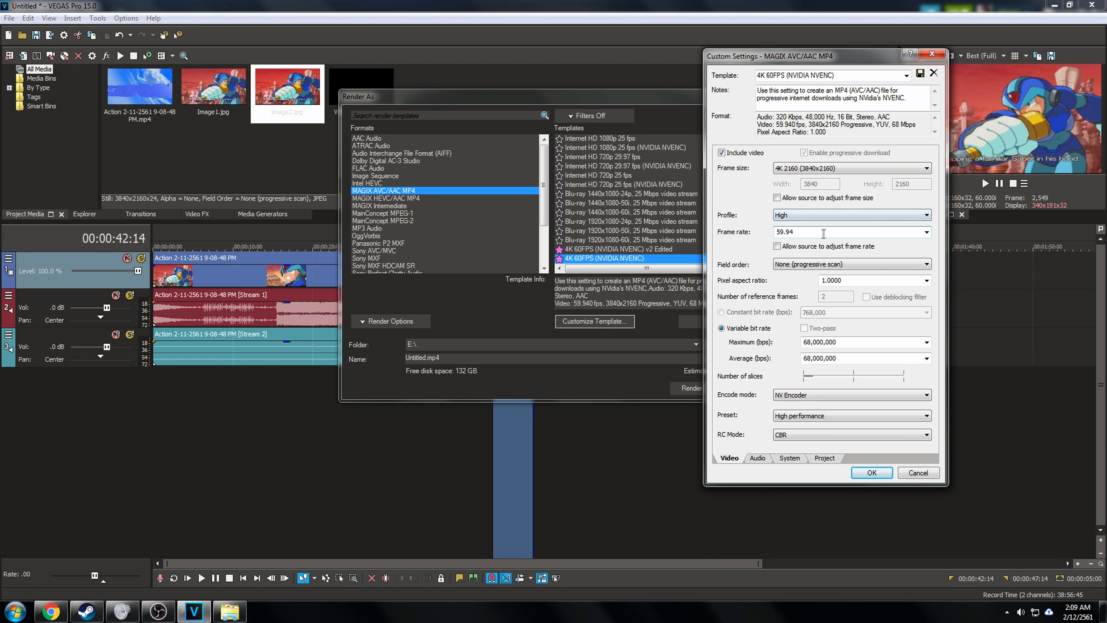
left_click(784, 232)
double_click(852, 341)
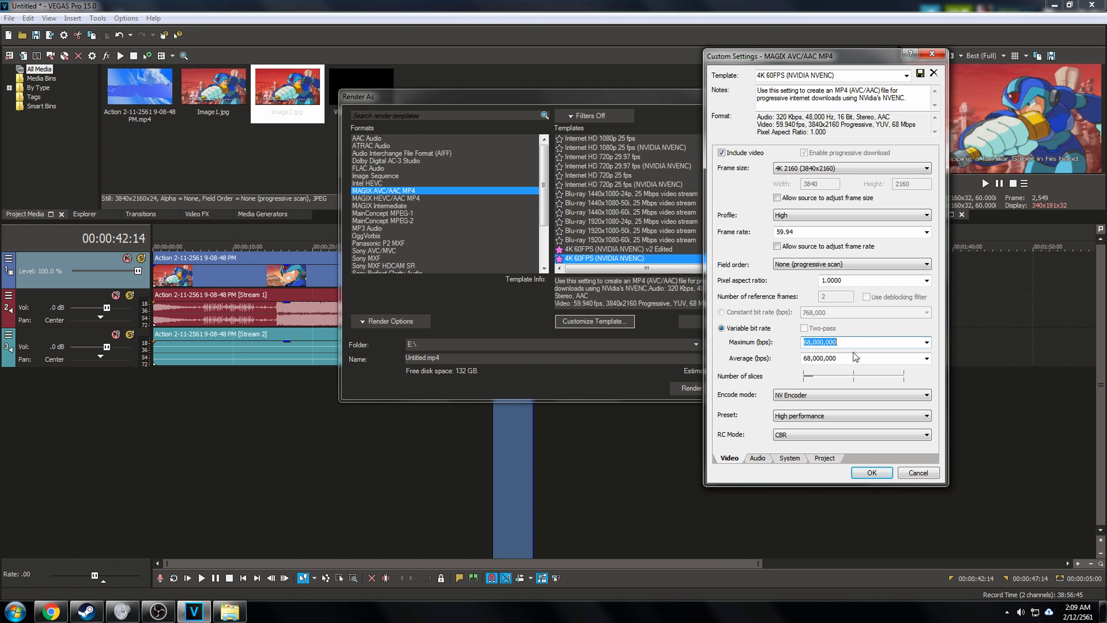
double_click(839, 357)
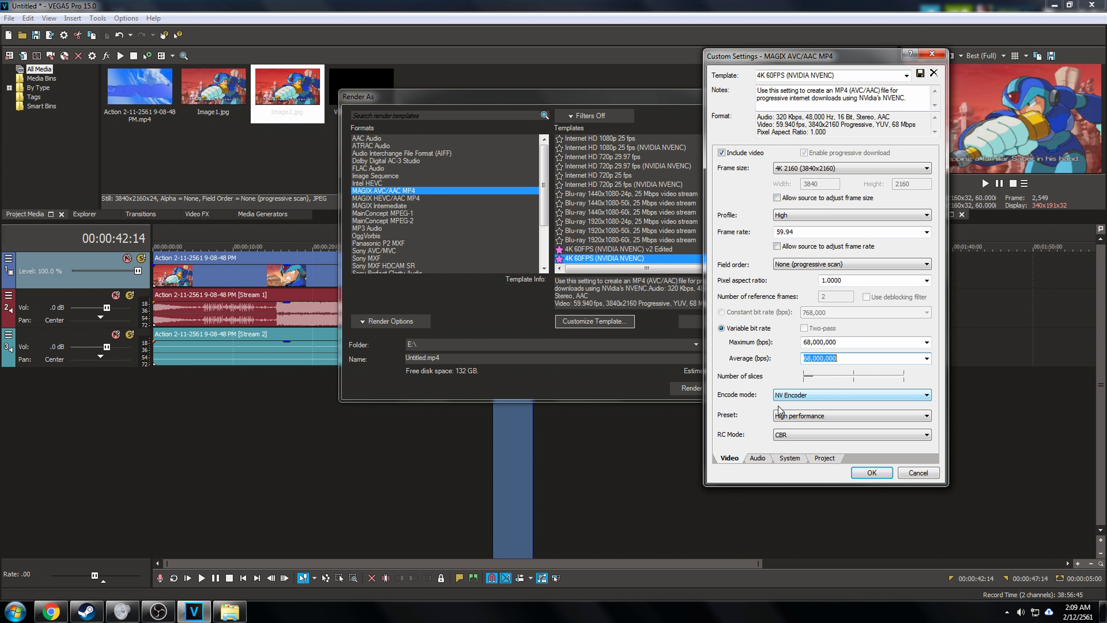
left_click(806, 396)
left_click(805, 396)
left_click(804, 396)
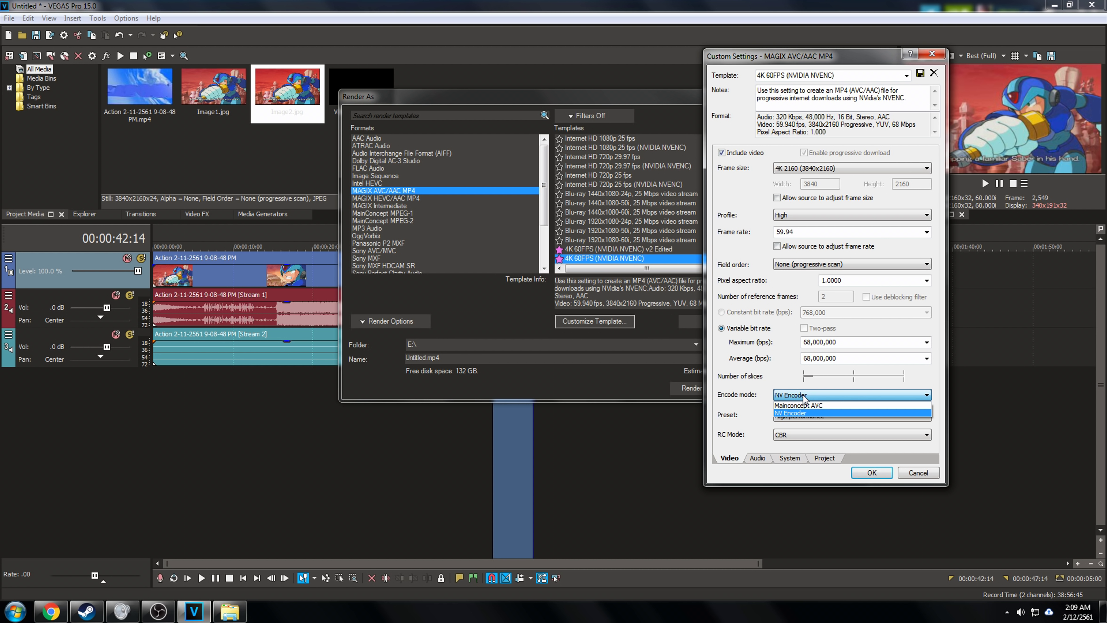
left_click(804, 413)
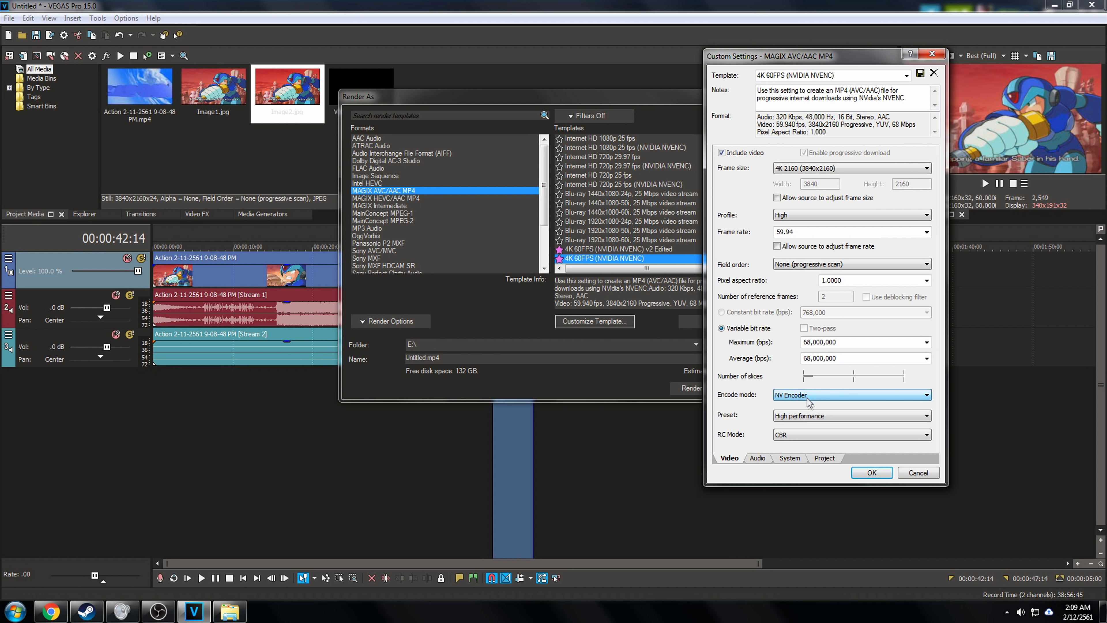
- Review the NVENC preset and RC mode options, choosing High performance as the preset and leaving CBR selected
left_click(808, 417)
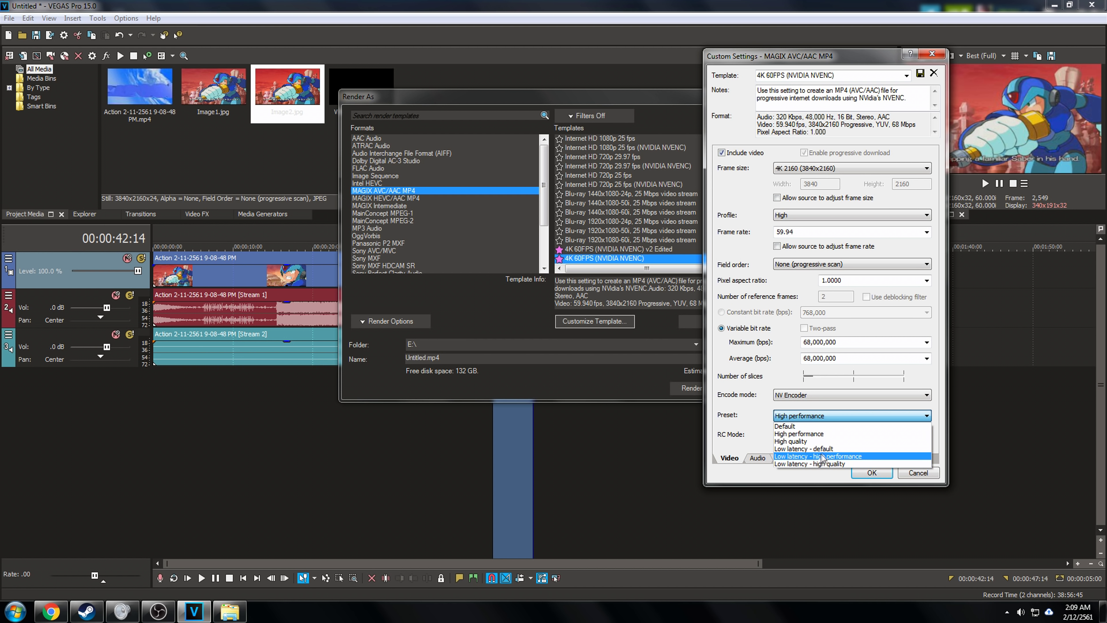
left_click(815, 433)
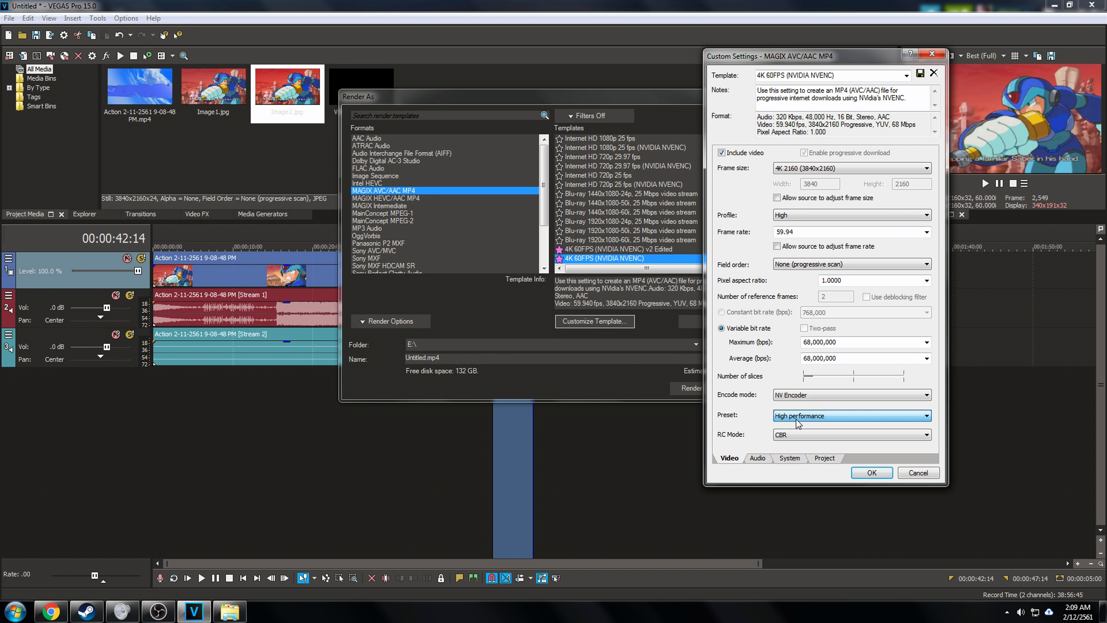
left_click(815, 434)
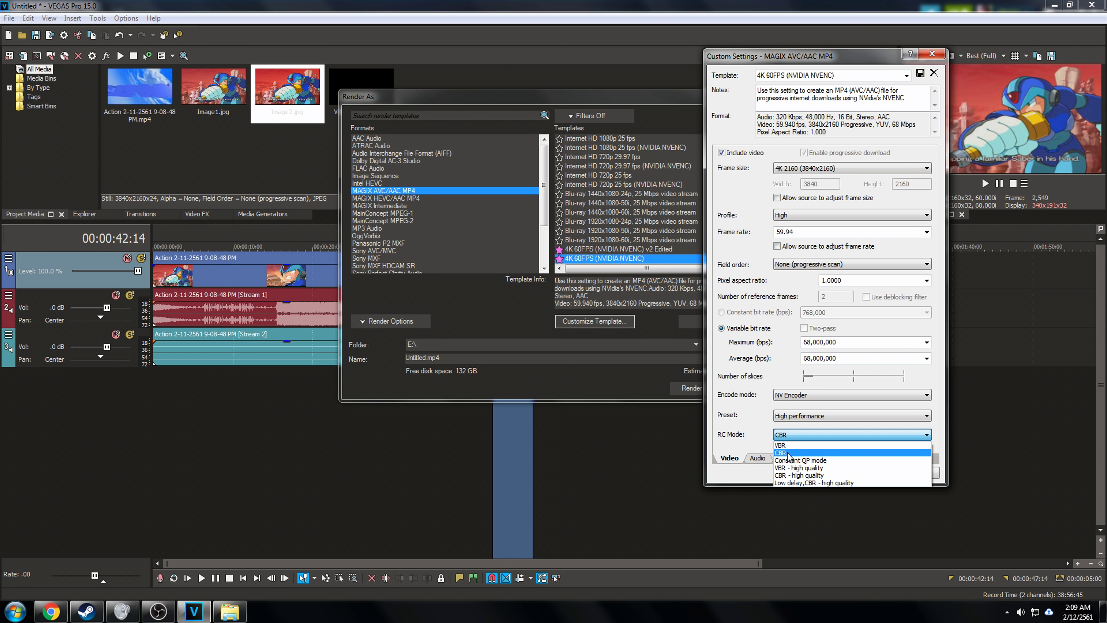
left_click(749, 409)
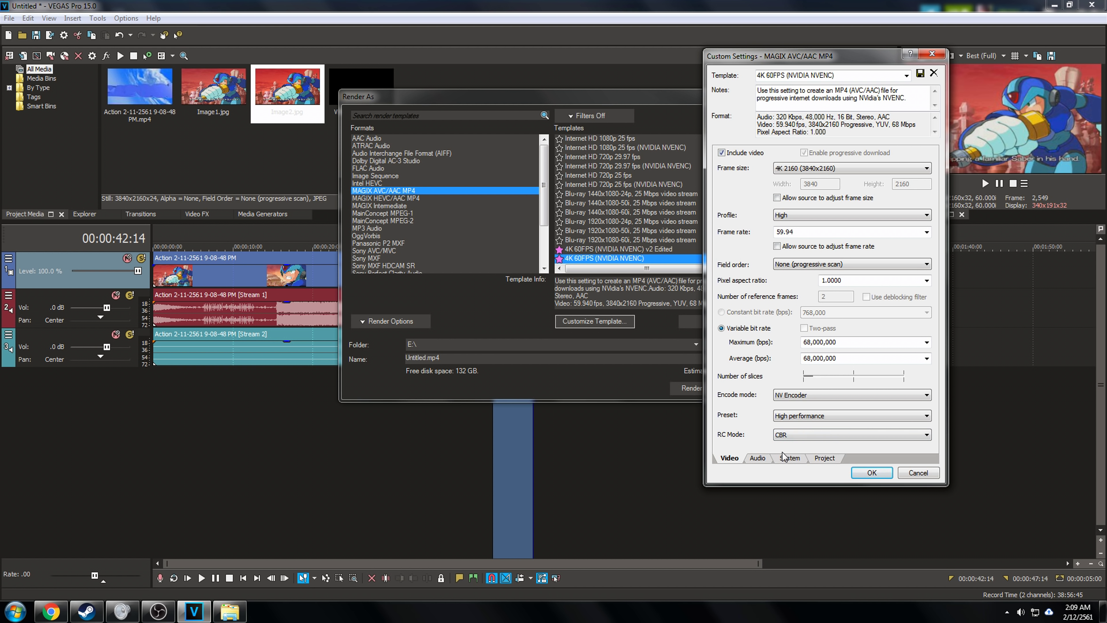
- Review the template's audio, system and project settings, and close the custom settings and render dialogs without rendering
left_click(761, 458)
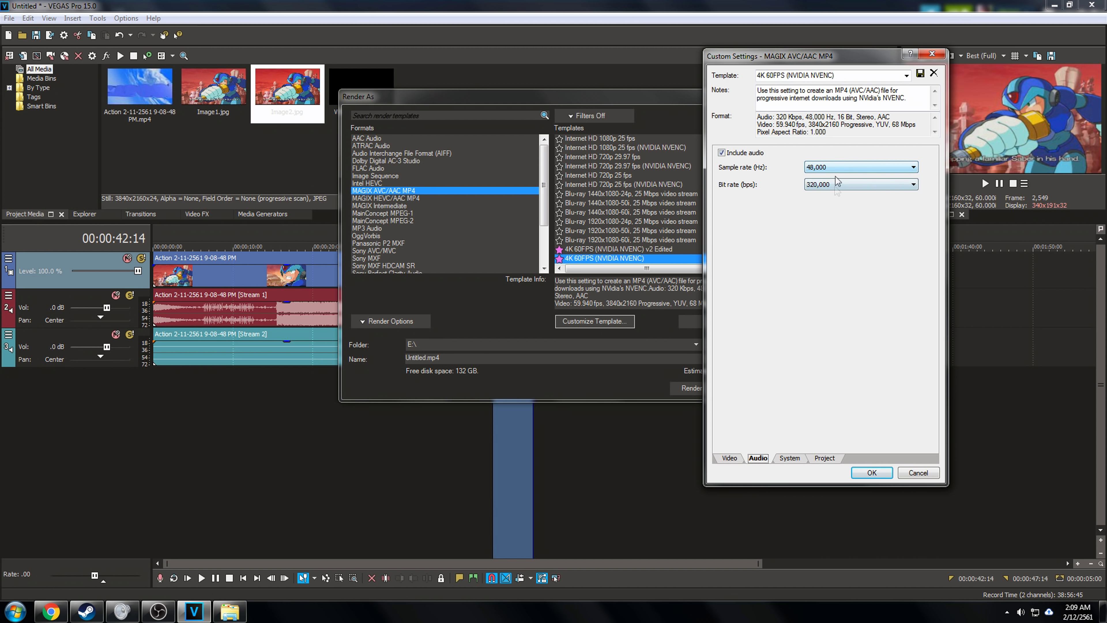
left_click(790, 458)
left_click(818, 458)
left_click(800, 458)
left_click(829, 458)
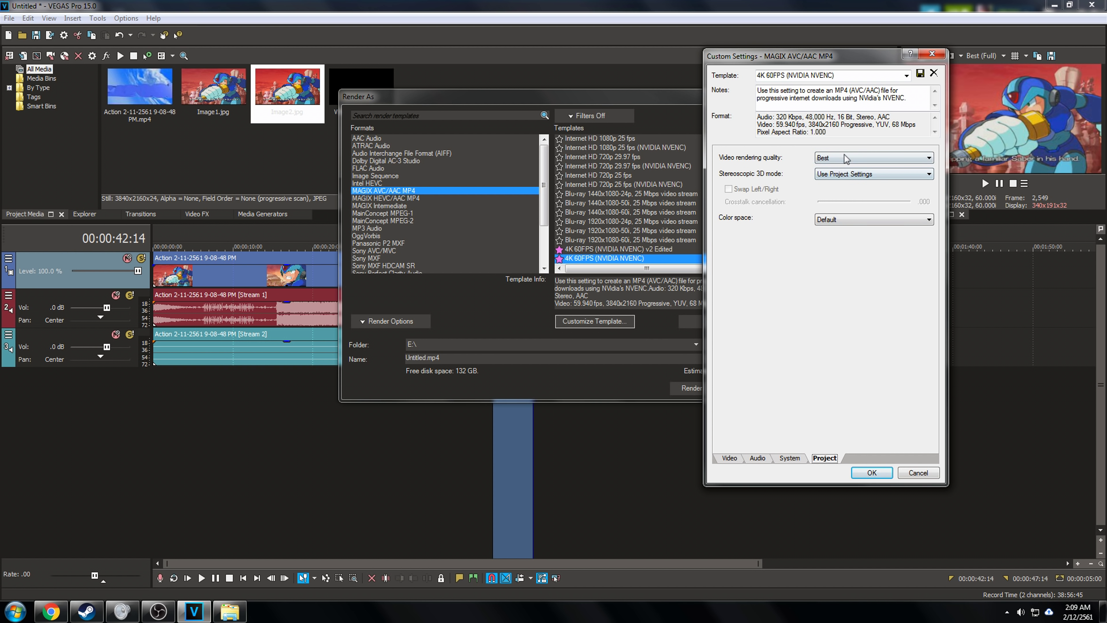
left_click(869, 76)
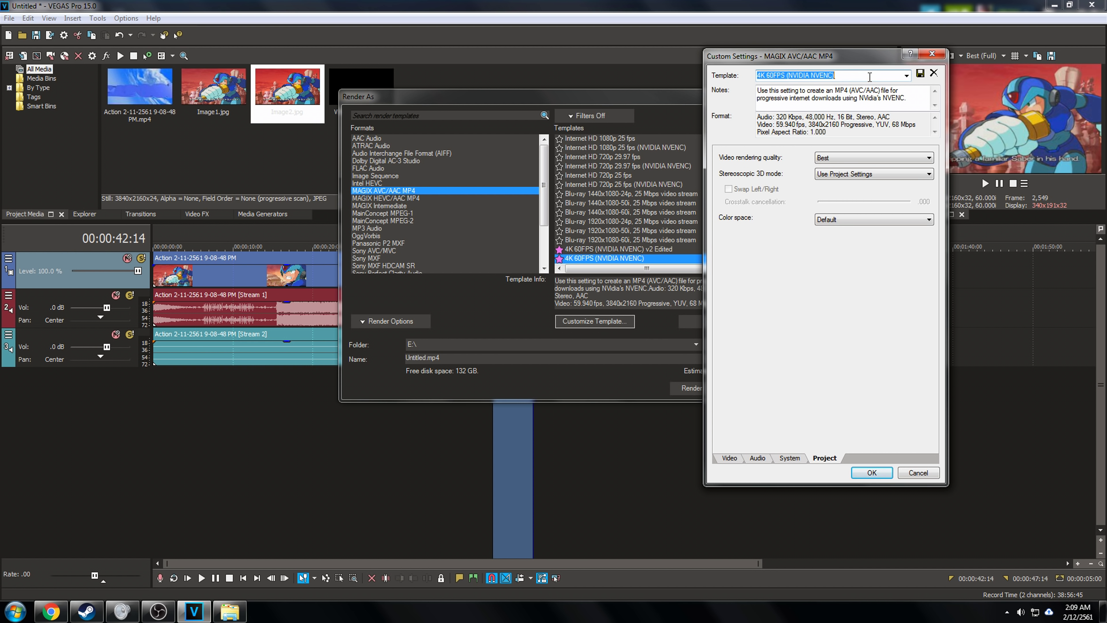
left_click(931, 55)
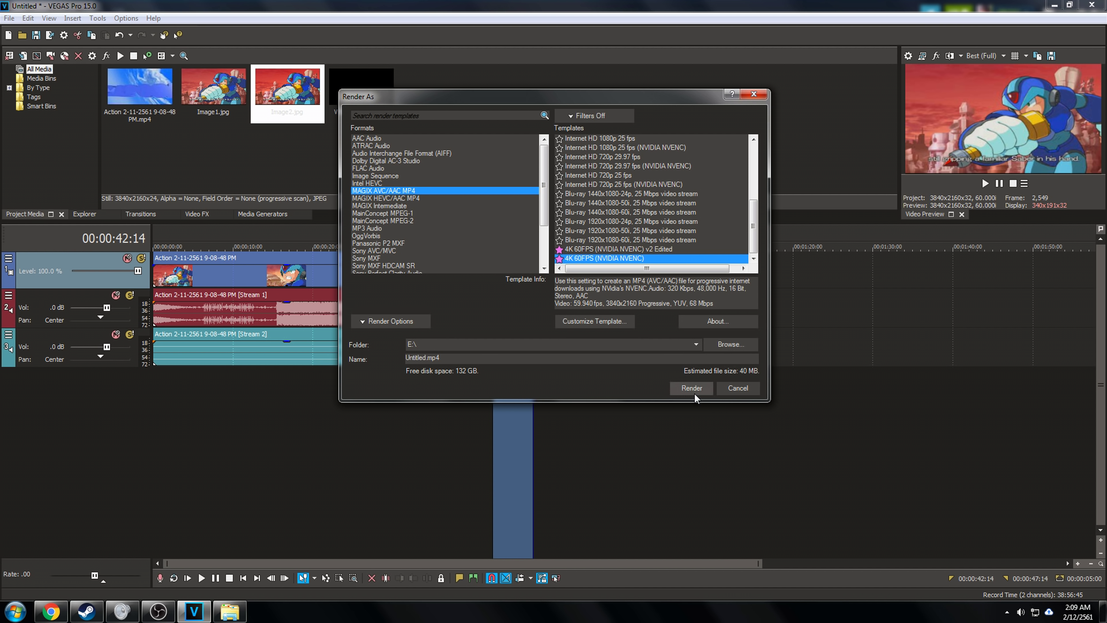
left_click(754, 94)
left_click(559, 275)
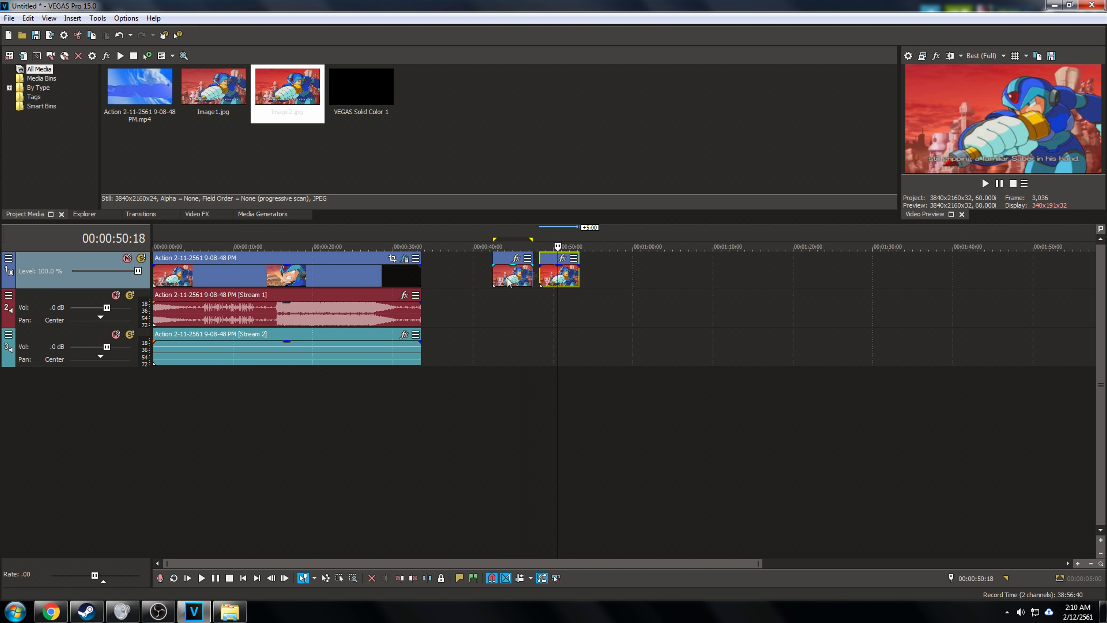
left_click(361, 272)
scroll(696, 273, "down", 2)
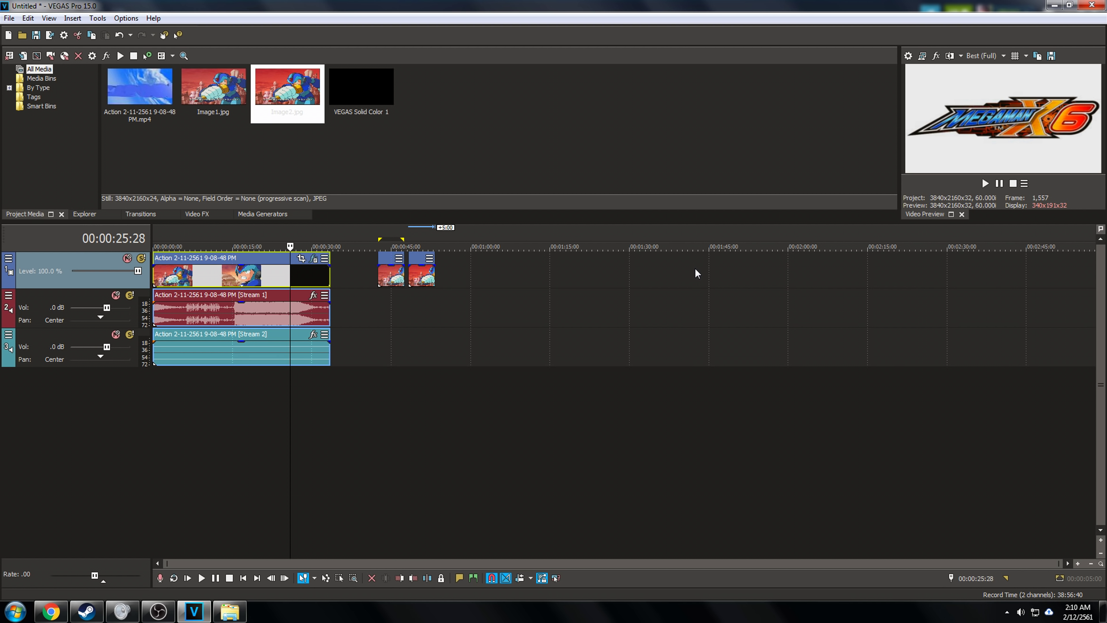
scroll(696, 268, "up", 2)
scroll(695, 267, "down", 2)
scroll(696, 268, "up", 3)
scroll(696, 268, "down", 2)
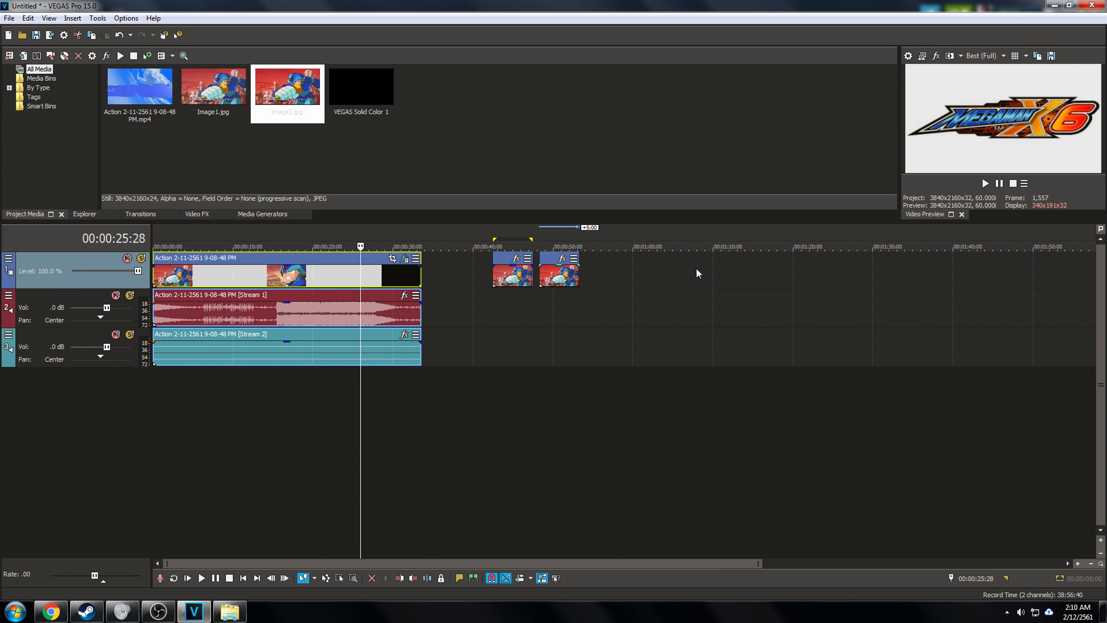
- Browse the video effects plug-in list and view the Chroma Blur presets
left_click(197, 214)
scroll(161, 174, "up", 6)
scroll(164, 194, "up", 10)
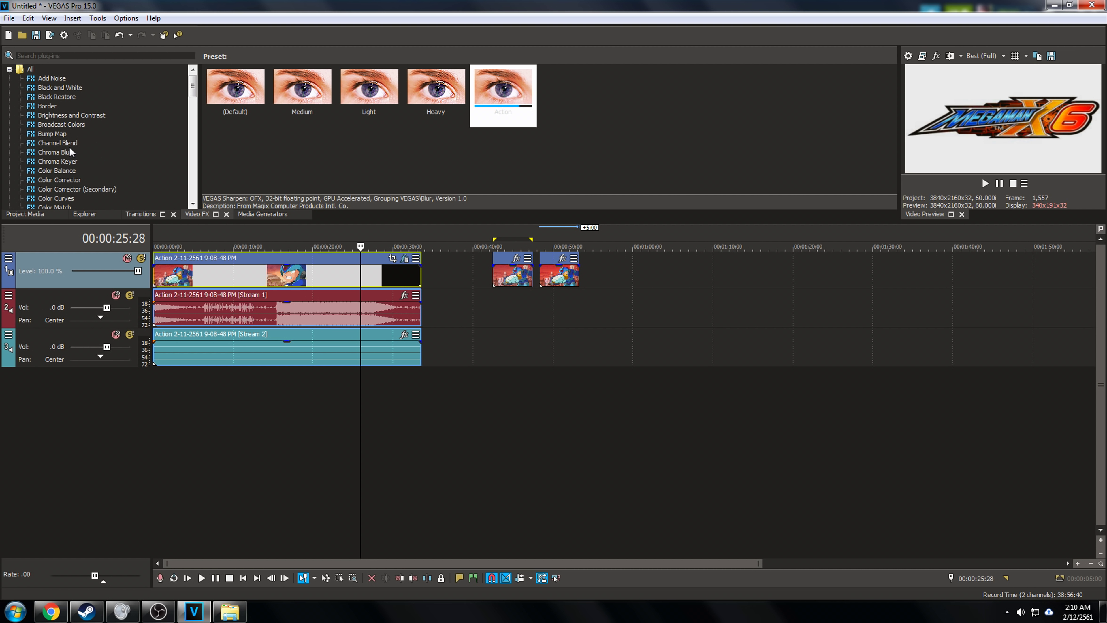
left_click(66, 150)
scroll(70, 162, "down", 8)
scroll(81, 172, "down", 2)
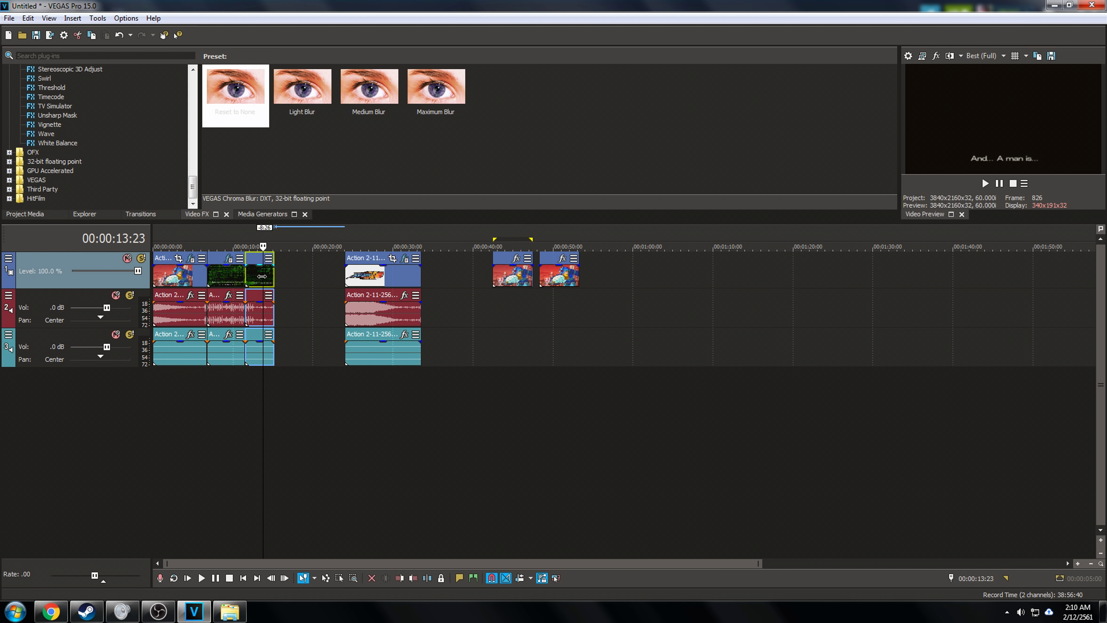
- Delete the four remaining pieces of the gameplay clip, with their audio, from the timeline
key("Delete")
left_click(242, 279)
key("Delete")
left_click(185, 275)
key("Delete")
left_click(370, 278)
key("Delete")
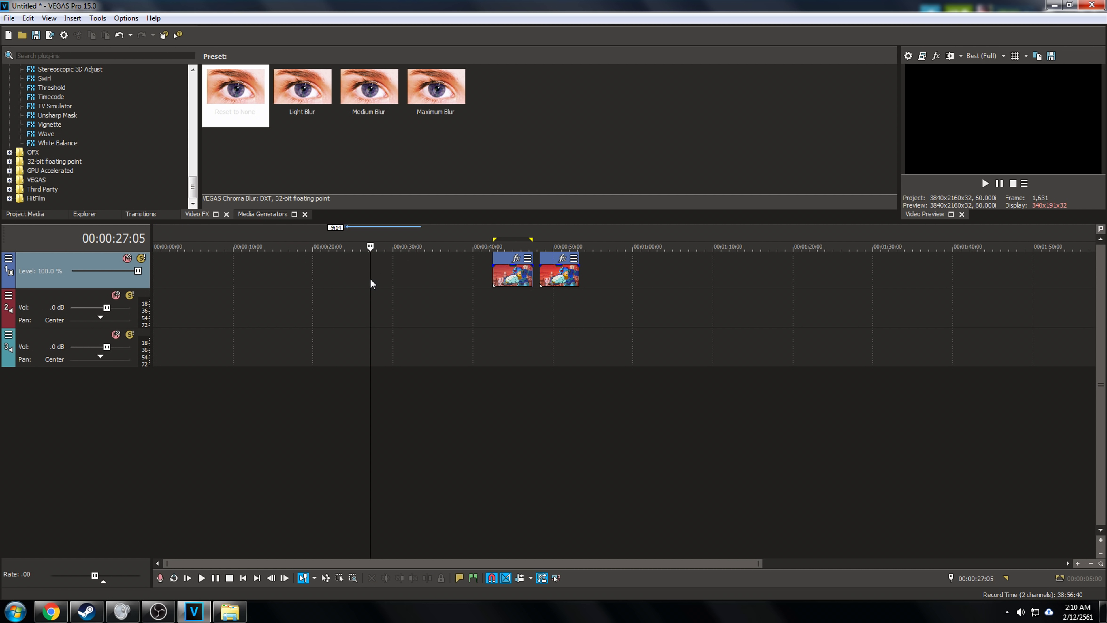
- View the keyboard customization settings and the available keyboard maps, and close them without changes
left_click(132, 20)
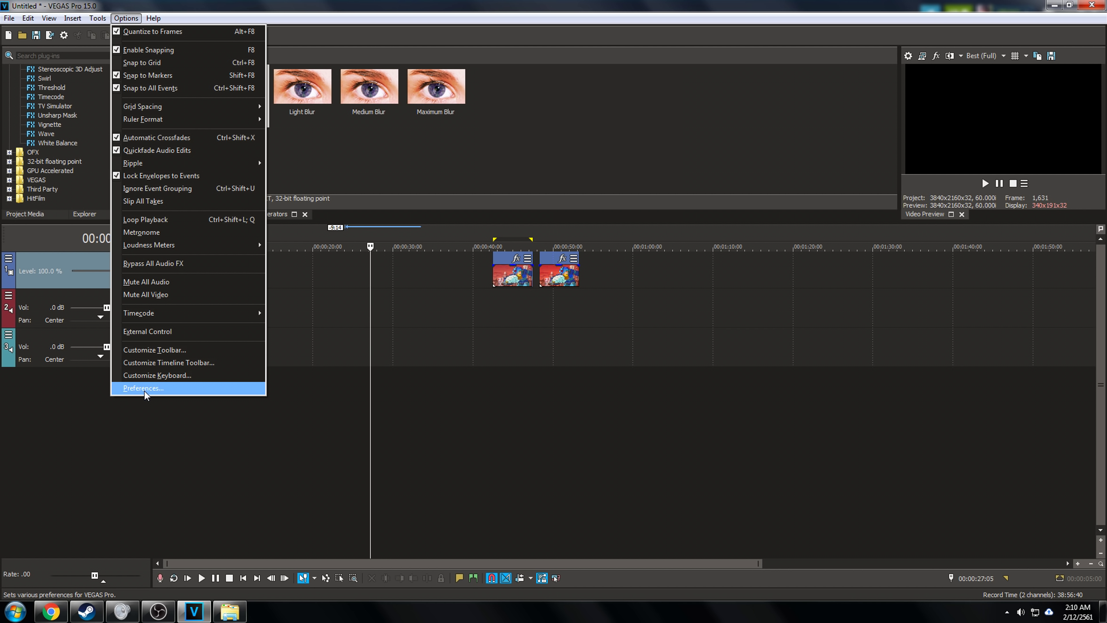
left_click(151, 375)
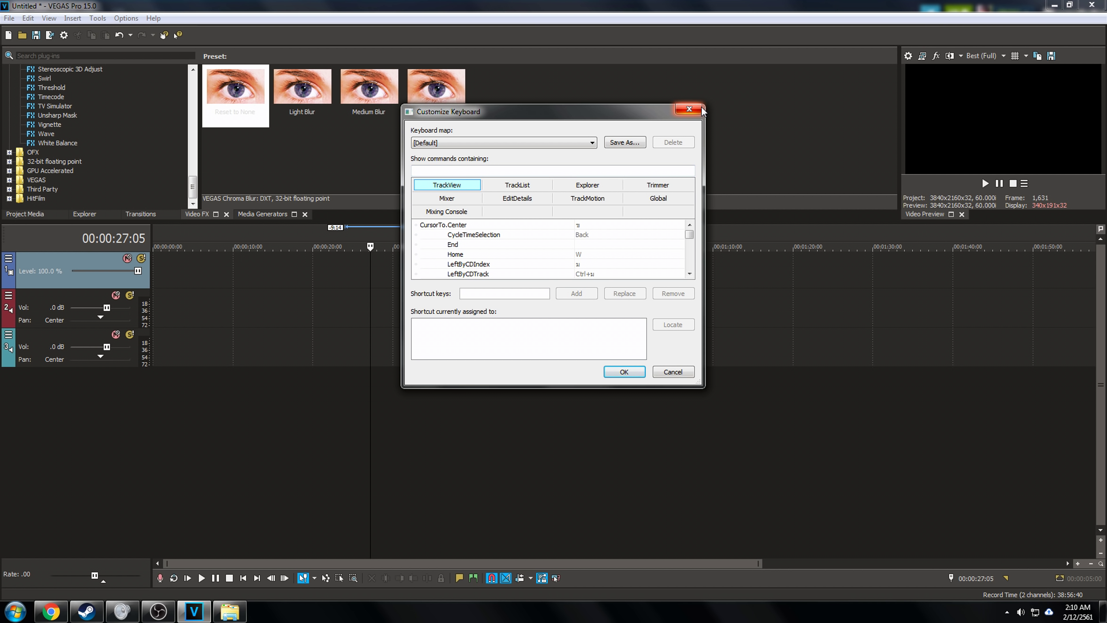
left_click(540, 139)
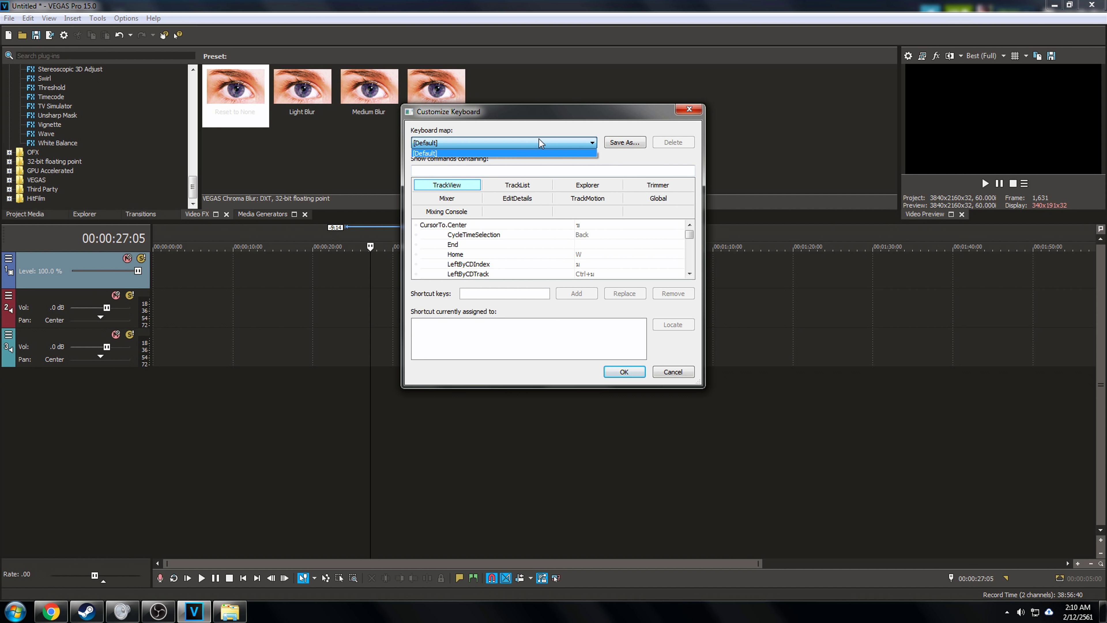
left_click(502, 154)
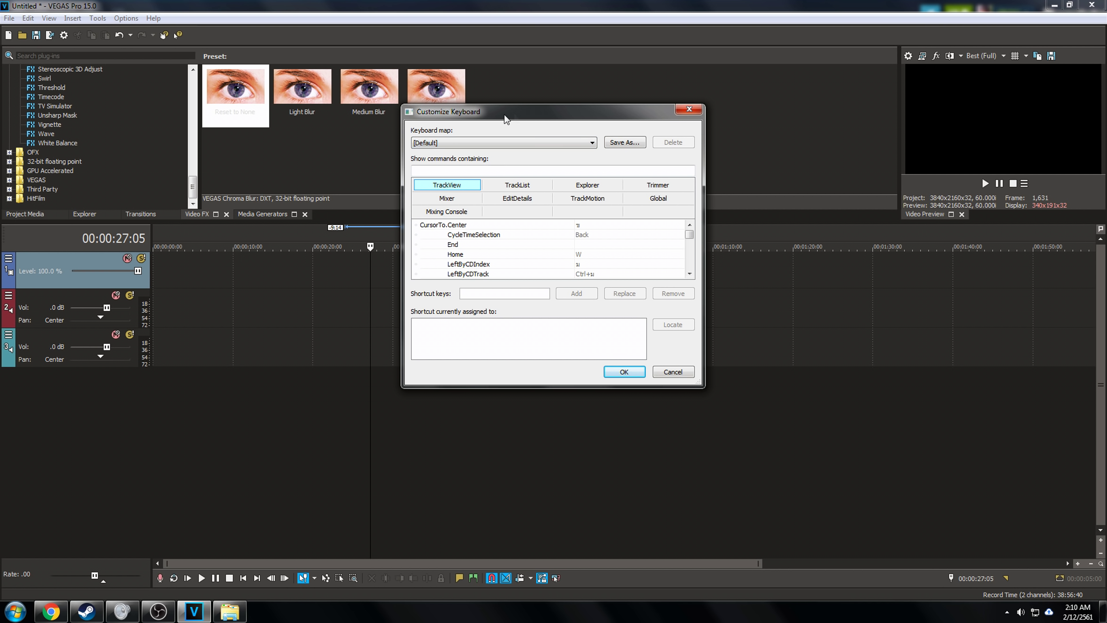
left_click(689, 109)
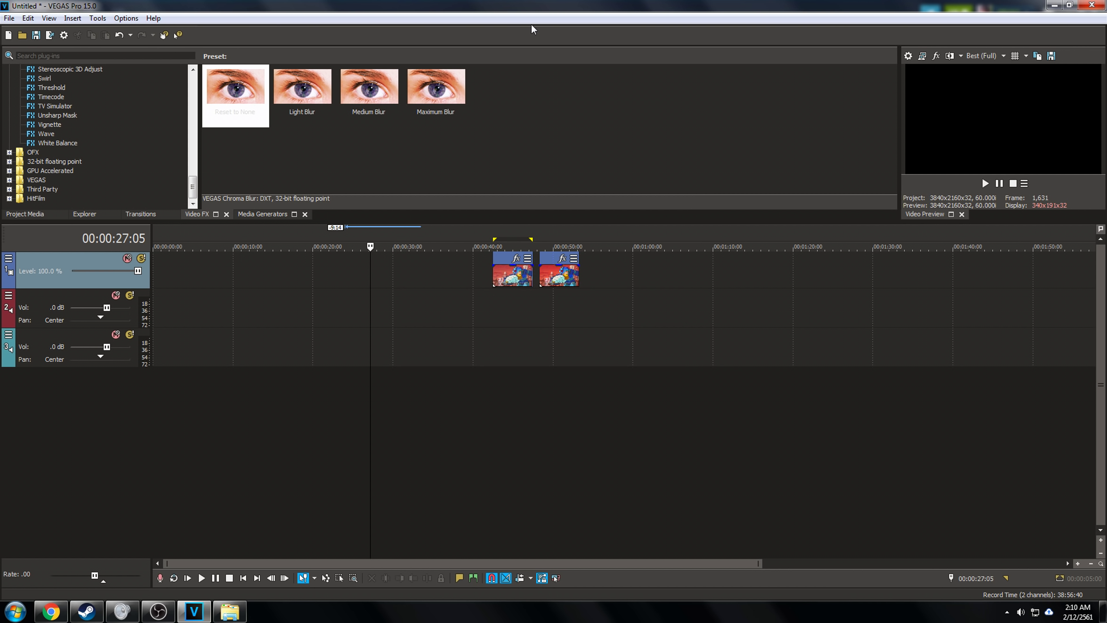
- Delete both still image events from the timeline and return the cursor to the project start
left_click(512, 275)
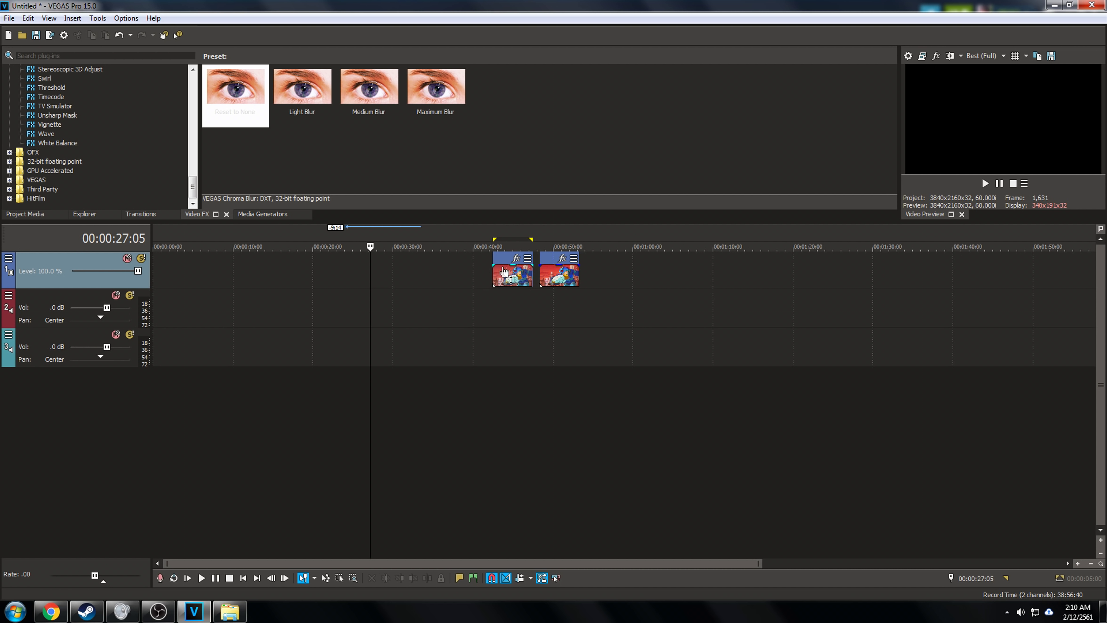
key("Delete")
left_click(567, 275)
key("Delete")
key("Home")
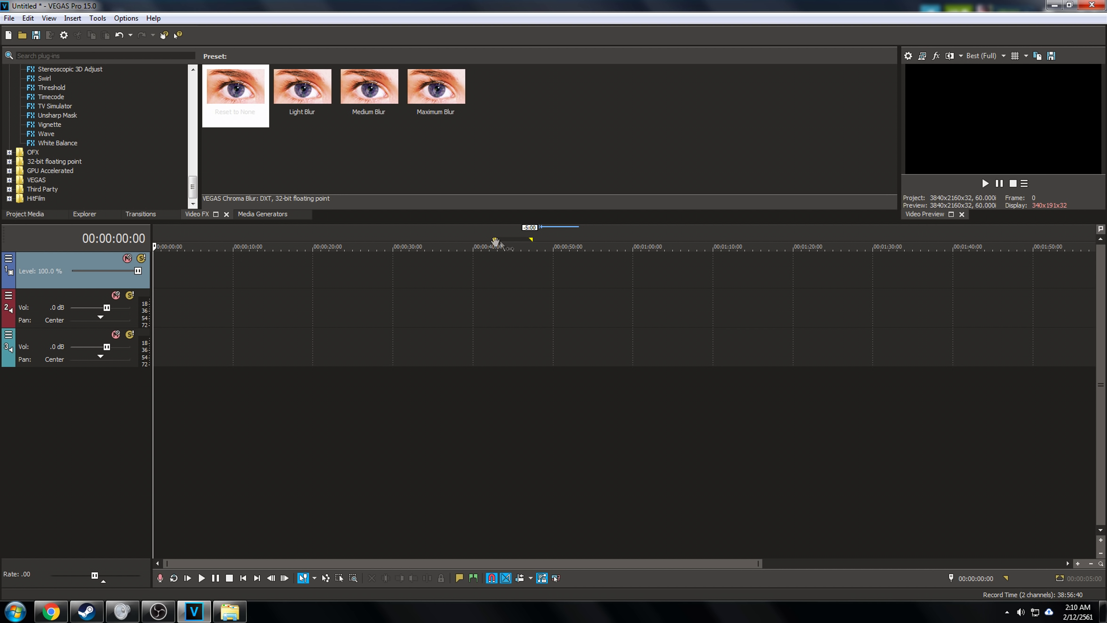
- Move both ends of the loop region to the start of the timeline
left_click_drag(496, 238, 111, 237)
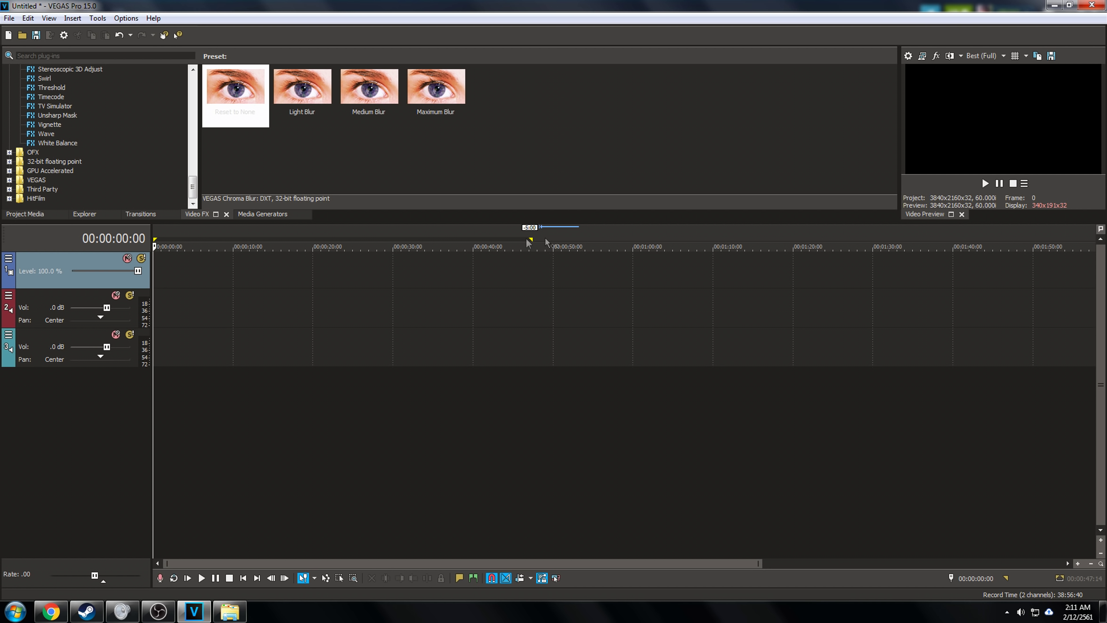
left_click_drag(531, 238, 155, 238)
left_click(253, 457)
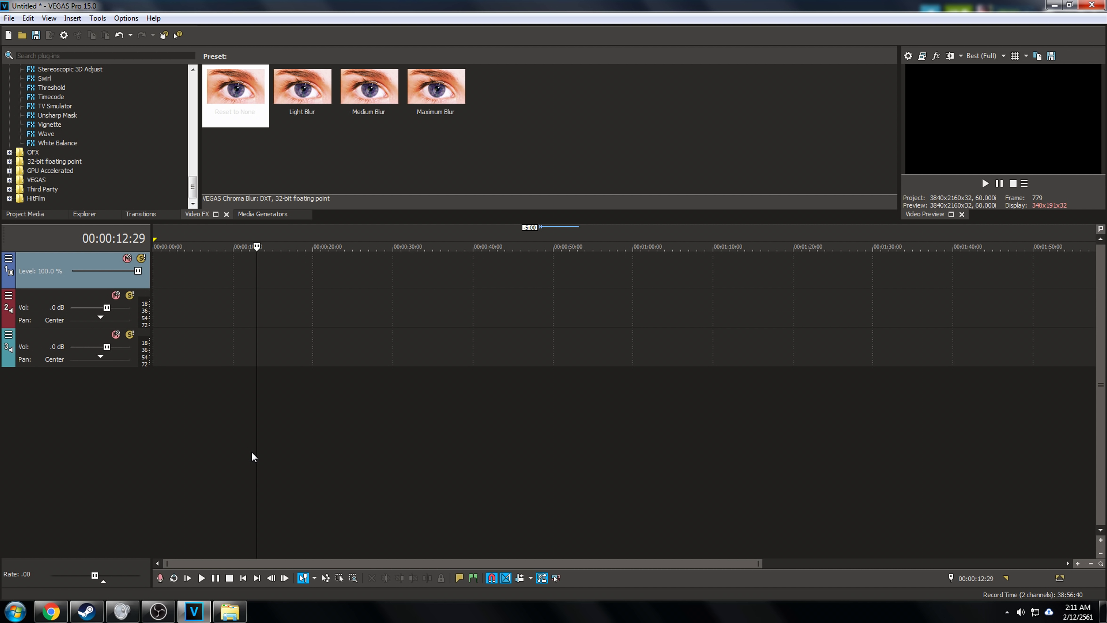
- Switch to the OBS window
left_click(158, 611)
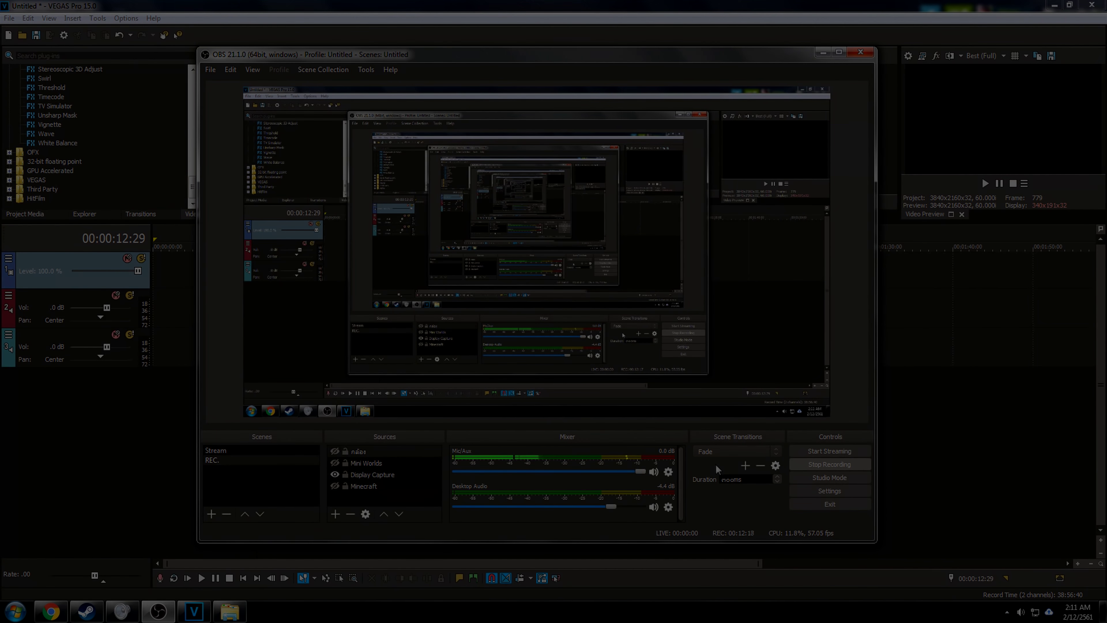